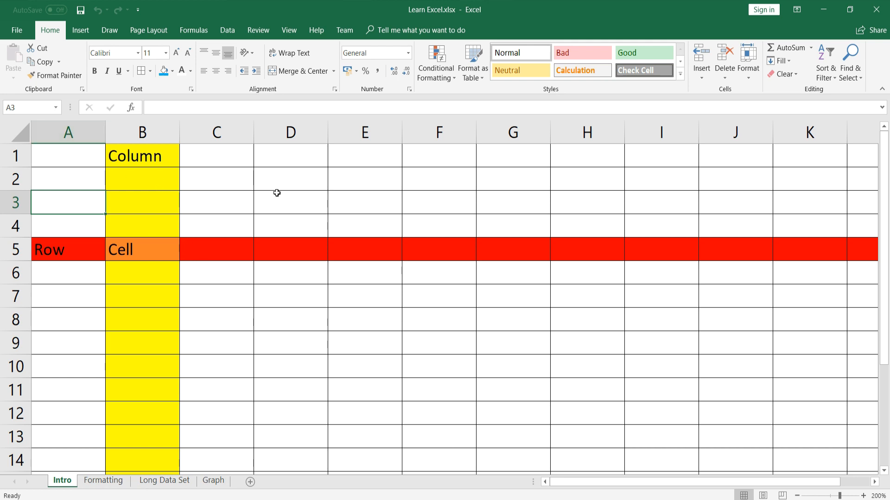
Practise selecting cell B5, the whole of column B and the whole of row 5
{"action": "left_click", "coordinate": [138, 254]}
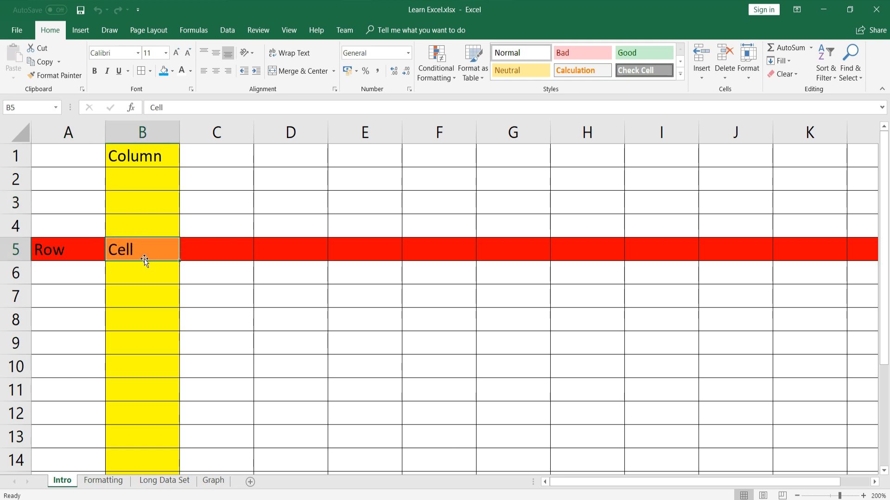
{"action": "left_click", "coordinate": [141, 132]}
{"action": "left_click", "coordinate": [13, 249]}
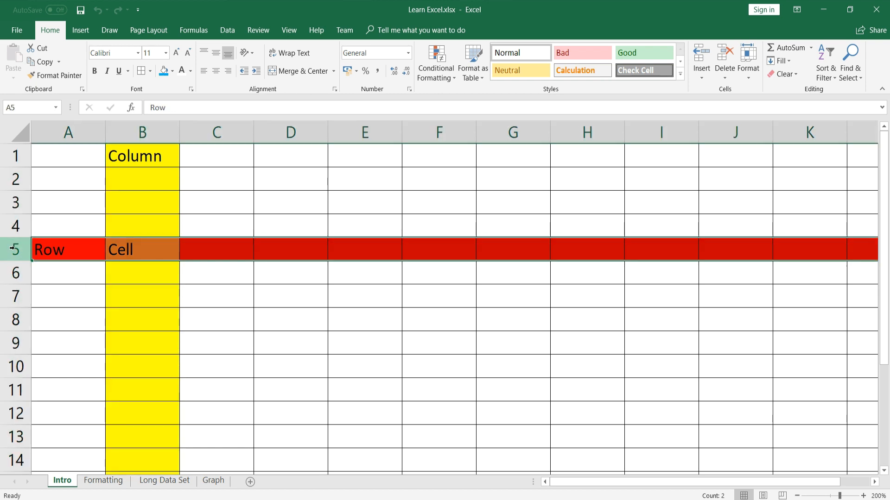
{"action": "left_click", "coordinate": [141, 133]}
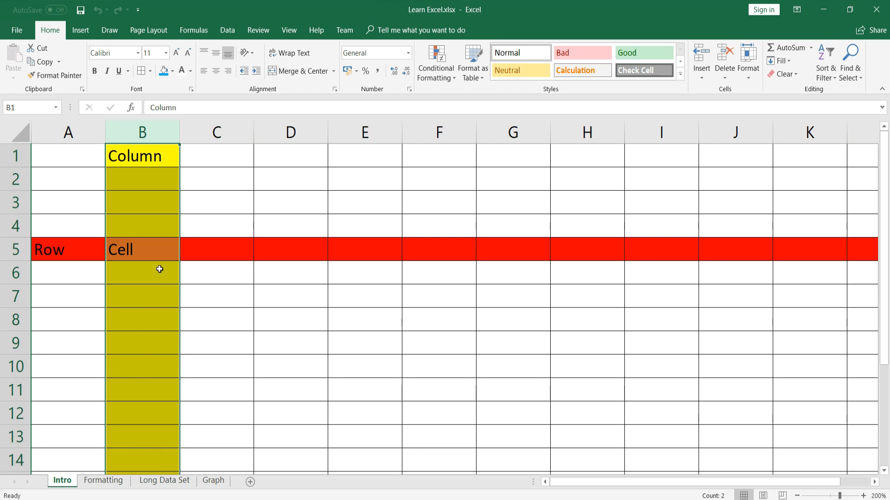
{"action": "left_click", "coordinate": [10, 249]}
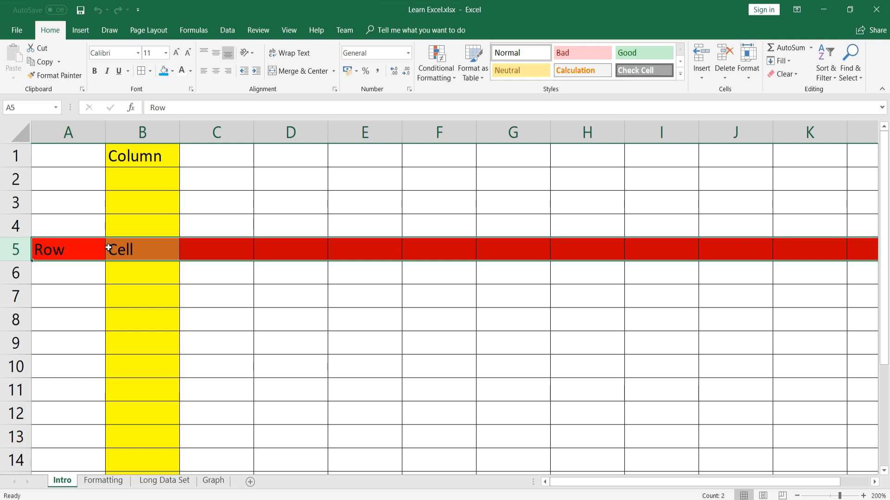
{"action": "left_click", "coordinate": [148, 248]}
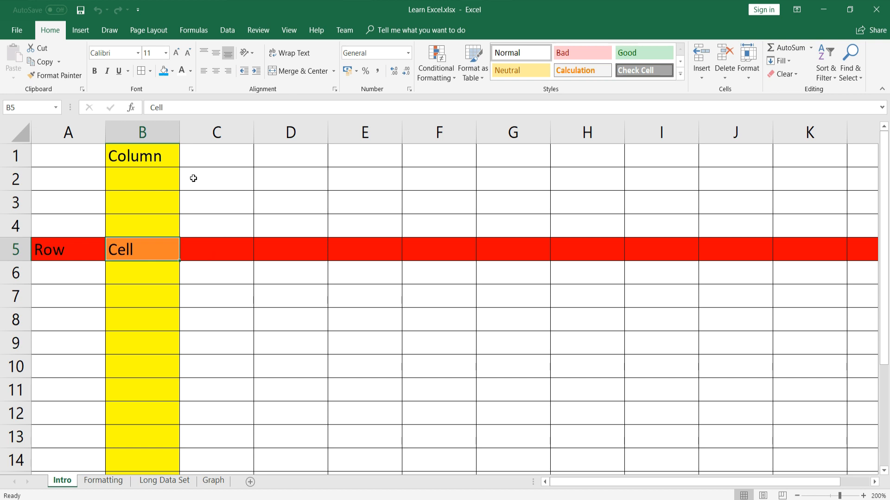
Select range B1:B5, write the reference B1:B5 in C2, then clear it
{"action": "left_click_drag", "start_coordinate": [135, 152], "coordinate": [141, 248]}
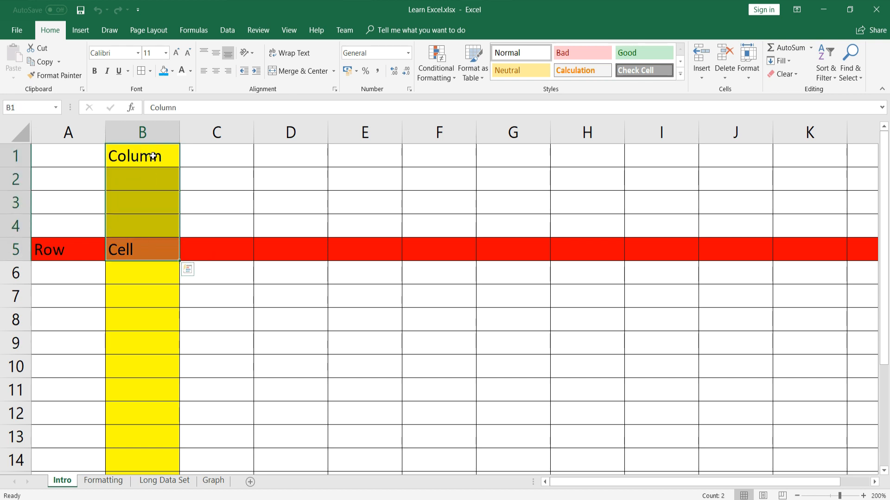
{"action": "left_click", "coordinate": [219, 177]}
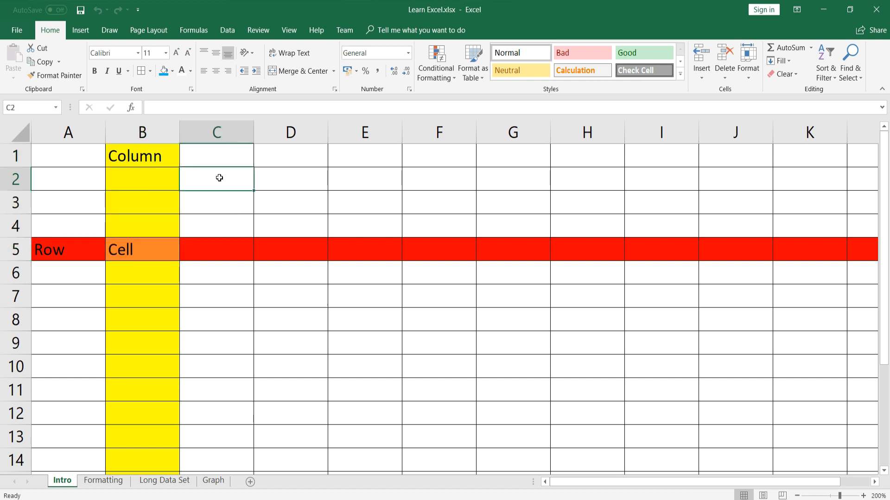
{"action": "type", "text": "B1"}
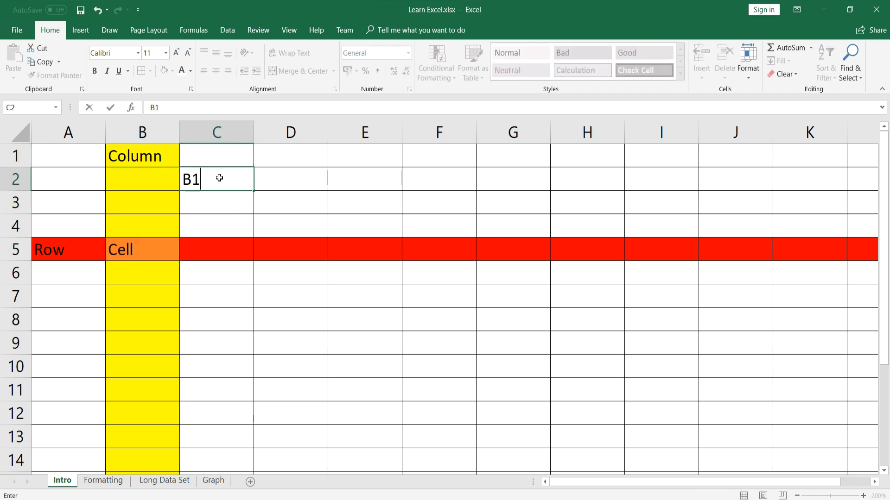
{"action": "type", "text": ":B5"}
{"action": "left_click_drag", "start_coordinate": [222, 182], "coordinate": [192, 166]}
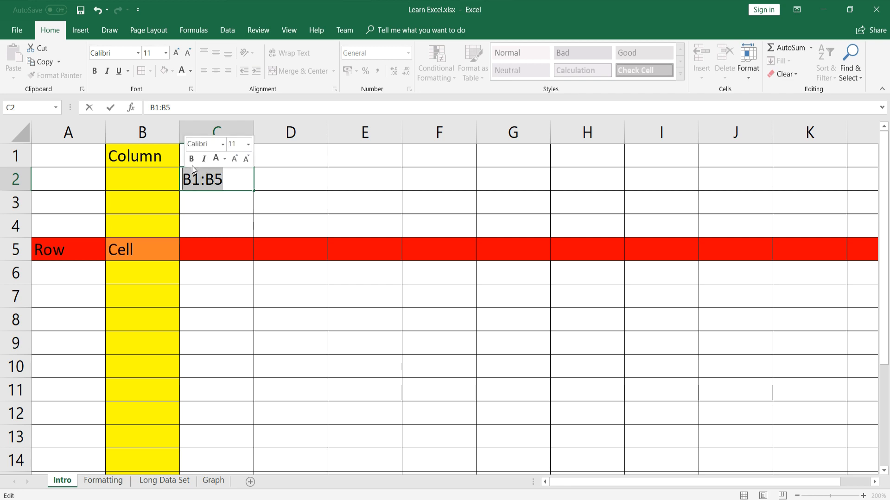
{"action": "key", "text": "BackSpace"}
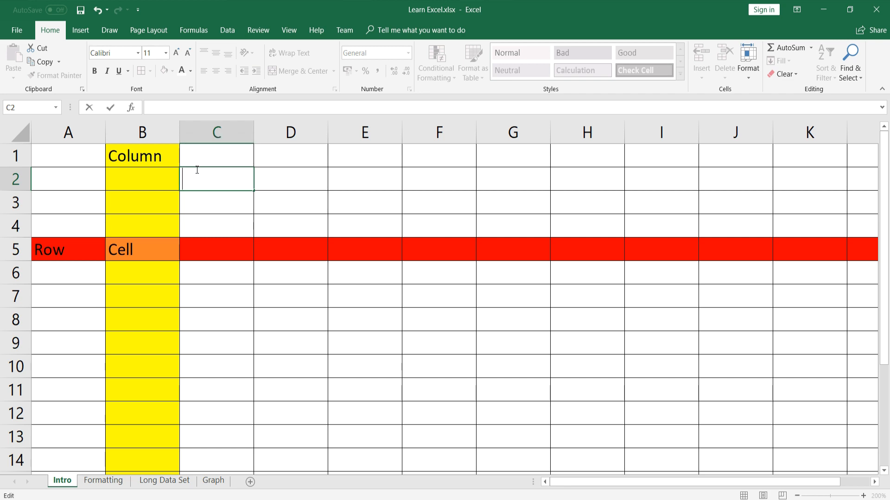
{"action": "left_click", "coordinate": [148, 248]}
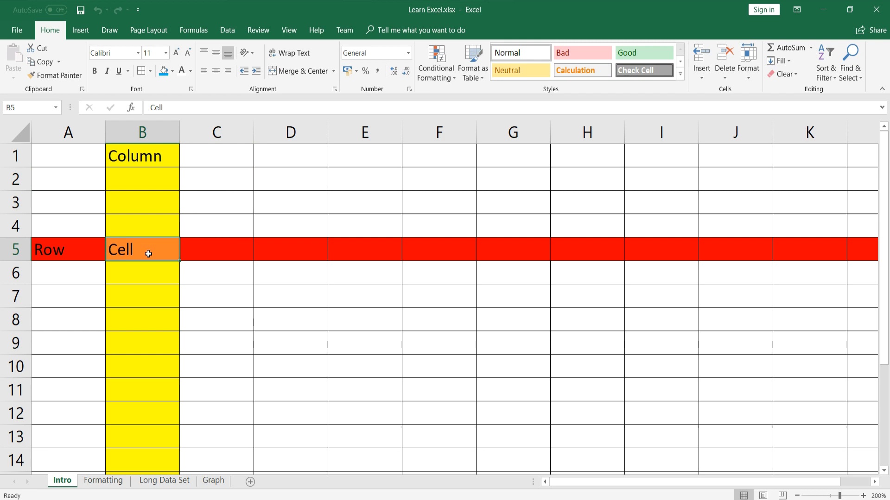
Add a new sheet and rename it 'New Worksheet'
{"action": "left_click", "coordinate": [251, 483]}
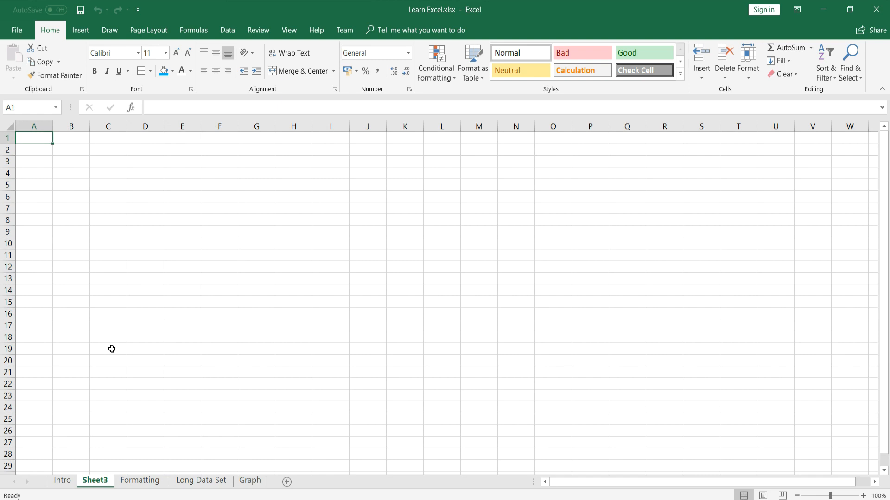
{"action": "right_click", "coordinate": [102, 486]}
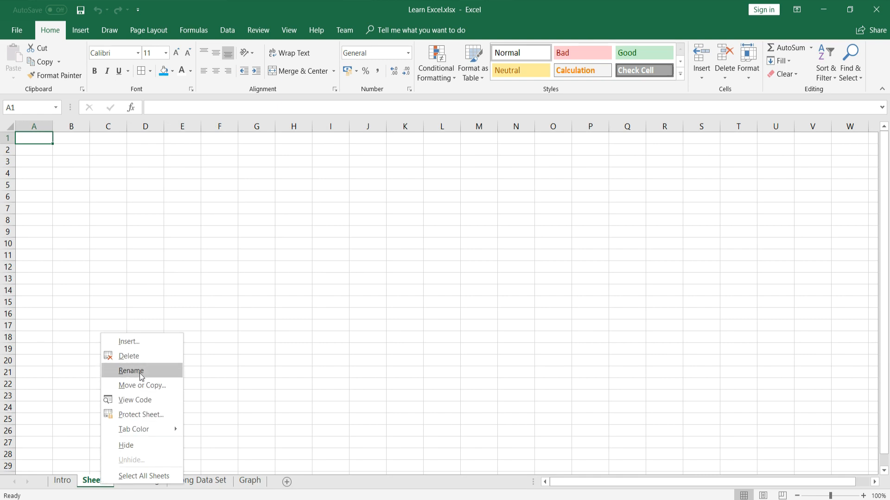
{"action": "left_click", "coordinate": [140, 373]}
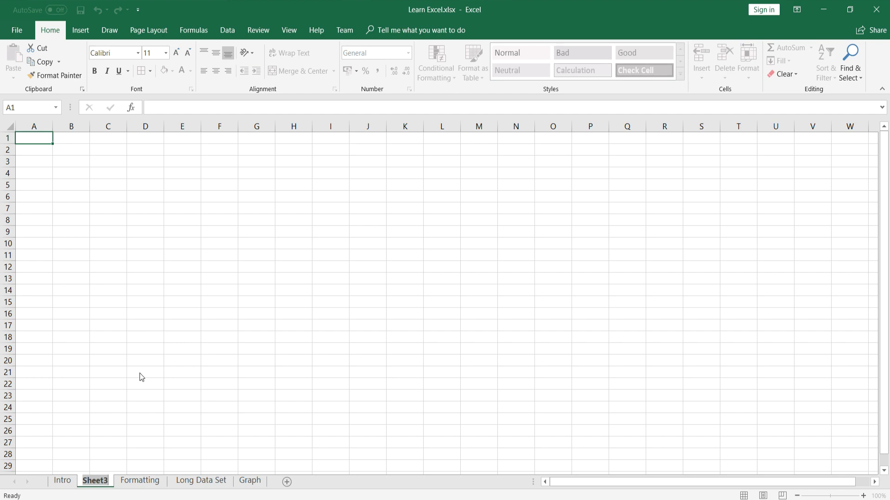
{"action": "type", "text": "New Worksheet"}
{"action": "key", "text": "Return"}
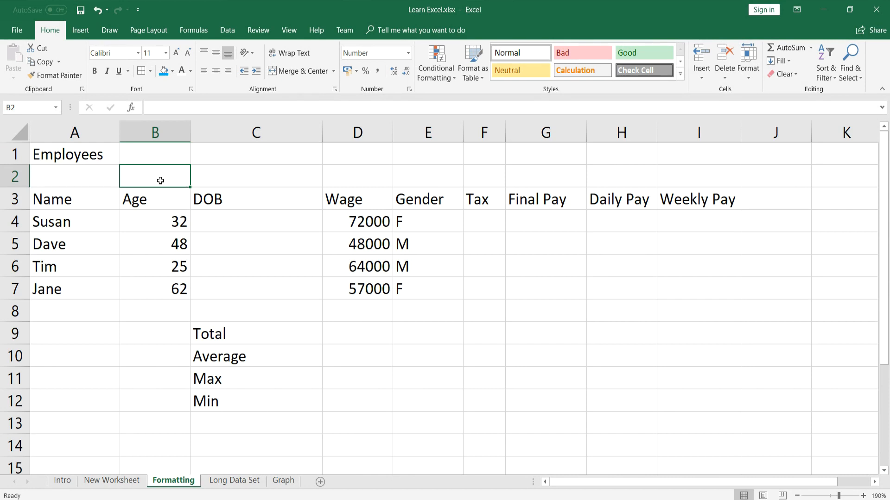
{"action": "left_click_drag", "start_coordinate": [153, 217], "coordinate": [162, 300]}
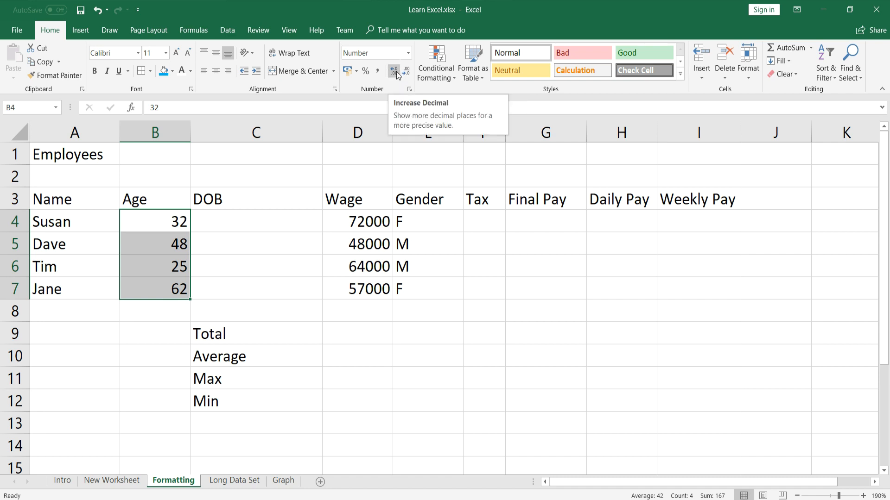
{"action": "left_click", "coordinate": [396, 73]}
{"action": "left_click", "coordinate": [396, 74]}
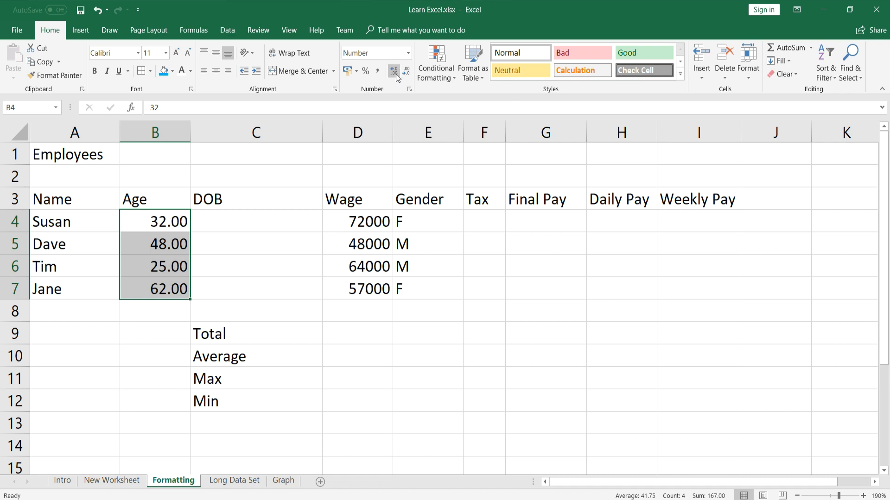
{"action": "left_click", "coordinate": [406, 74]}
{"action": "left_click", "coordinate": [405, 74]}
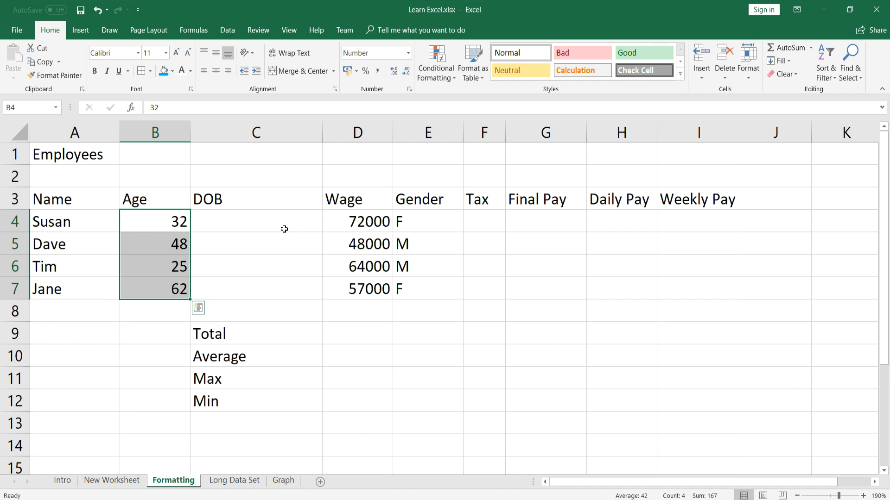
{"action": "left_click", "coordinate": [283, 228]}
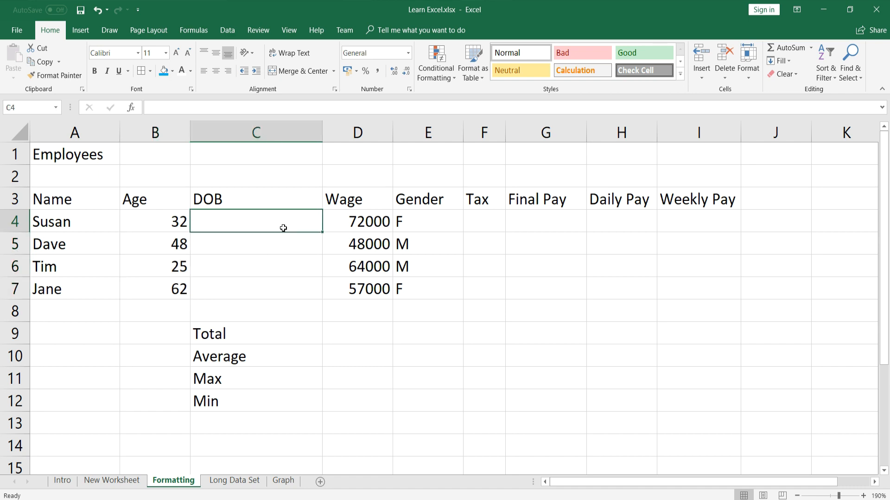
Enter 18/12/1986 in C4, try Long Date, then settle on Short Date format
{"action": "type", "text": "18"}
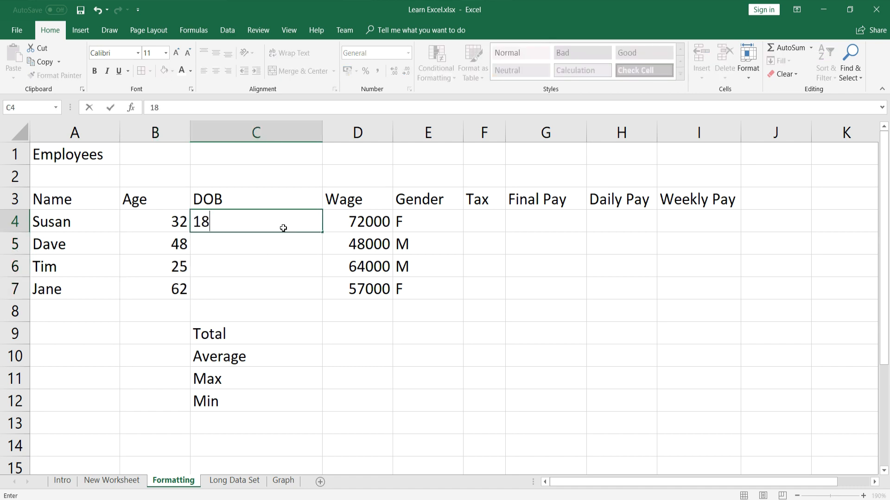
{"action": "type", "text": "/12/1986"}
{"action": "key", "text": "Return"}
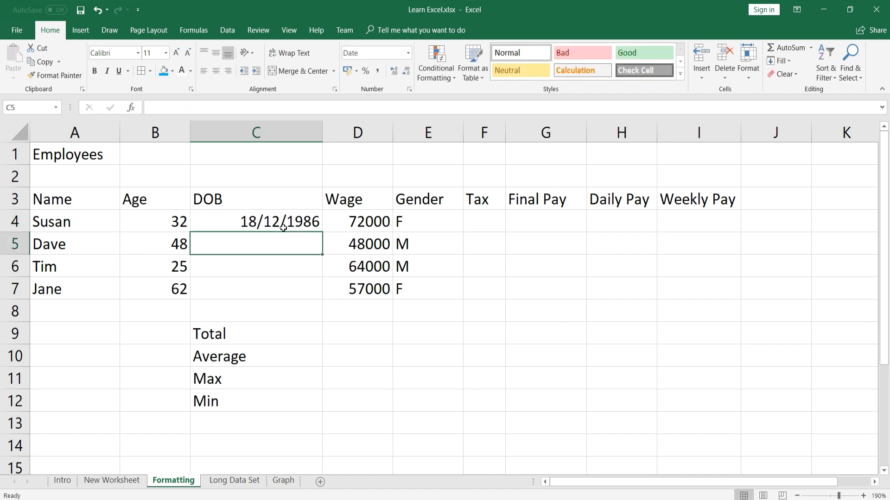
{"action": "left_click", "coordinate": [284, 228]}
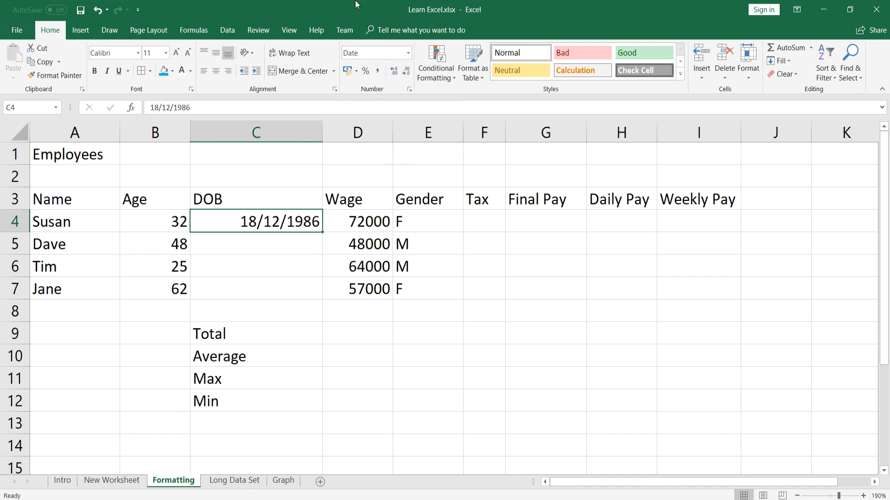
{"action": "left_click", "coordinate": [409, 53]}
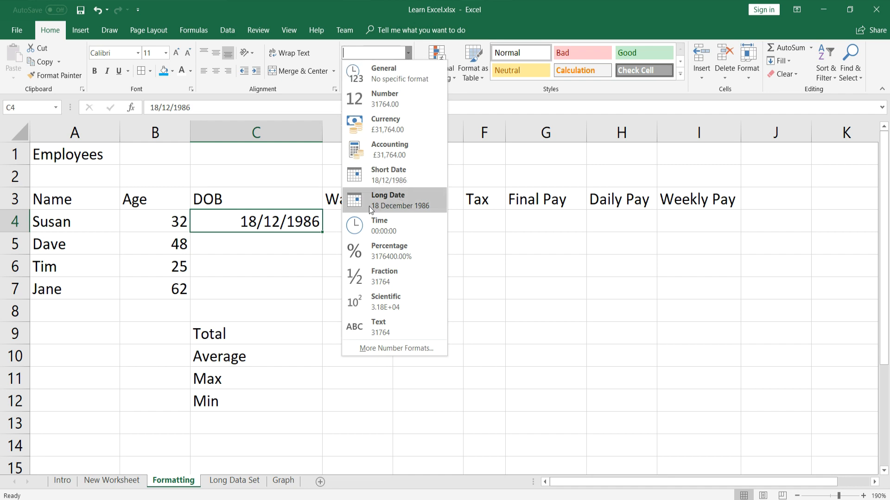
{"action": "left_click", "coordinate": [404, 201]}
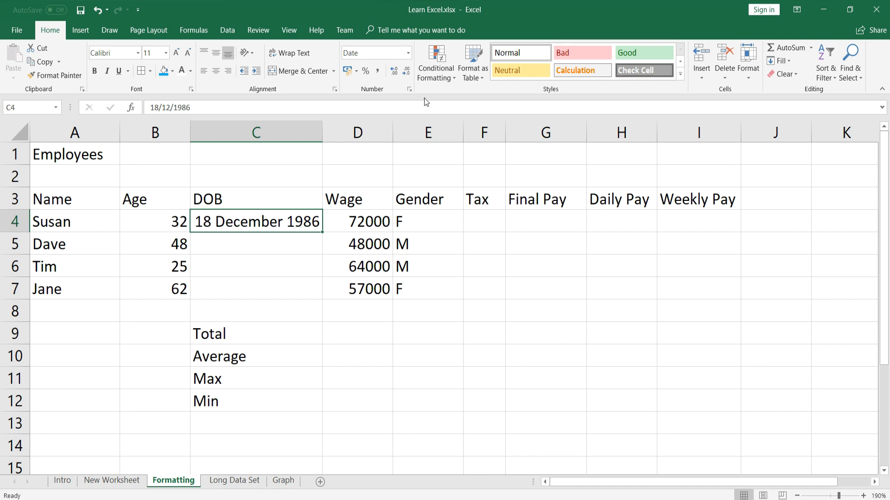
{"action": "left_click", "coordinate": [408, 53]}
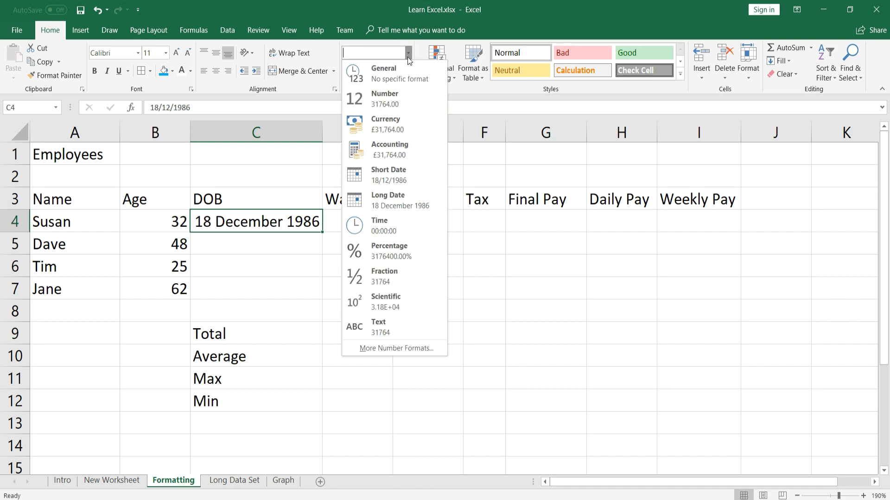
{"action": "left_click", "coordinate": [393, 169]}
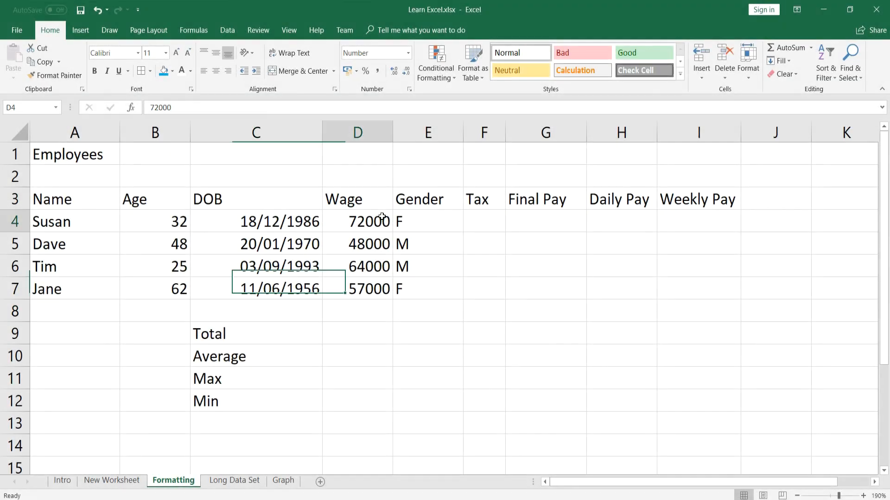
{"action": "left_click", "coordinate": [381, 218]}
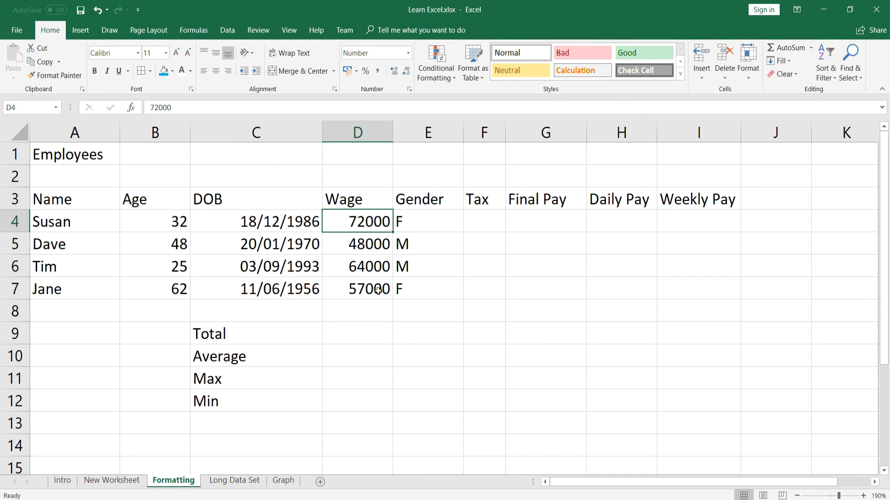
Format wages D4:D7 as £ Currency with no decimals and red minus-sign negatives
{"action": "left_click_drag", "start_coordinate": [372, 221], "coordinate": [371, 288]}
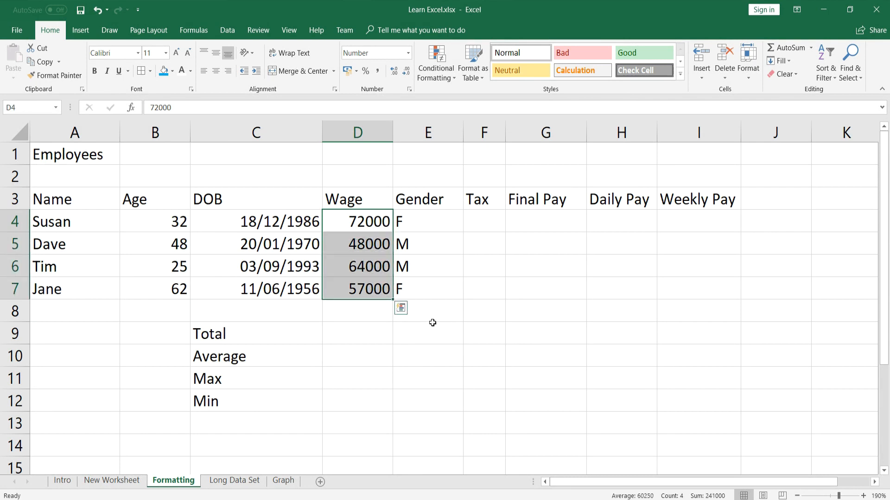
{"action": "left_click", "coordinate": [410, 89]}
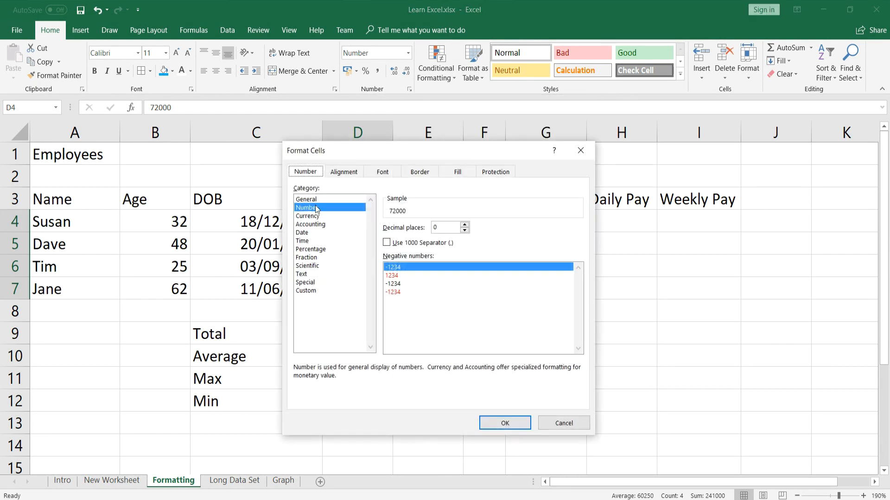
{"action": "left_click", "coordinate": [320, 216]}
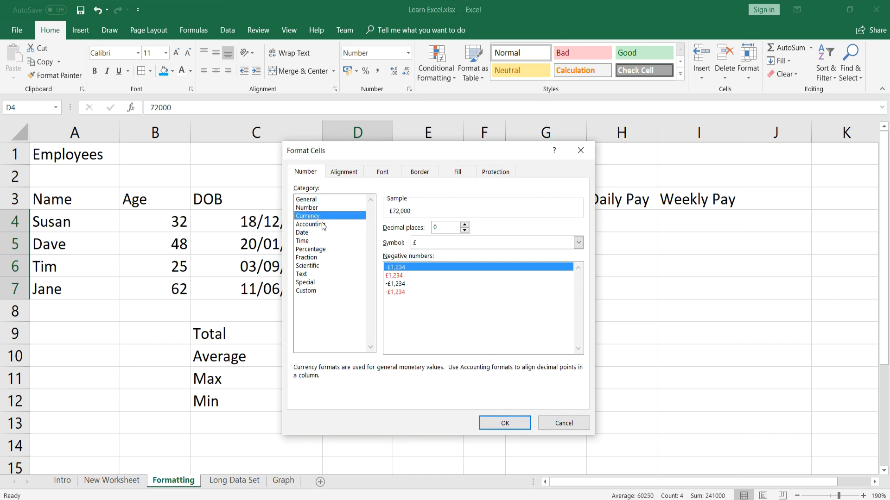
{"action": "left_click", "coordinate": [323, 226]}
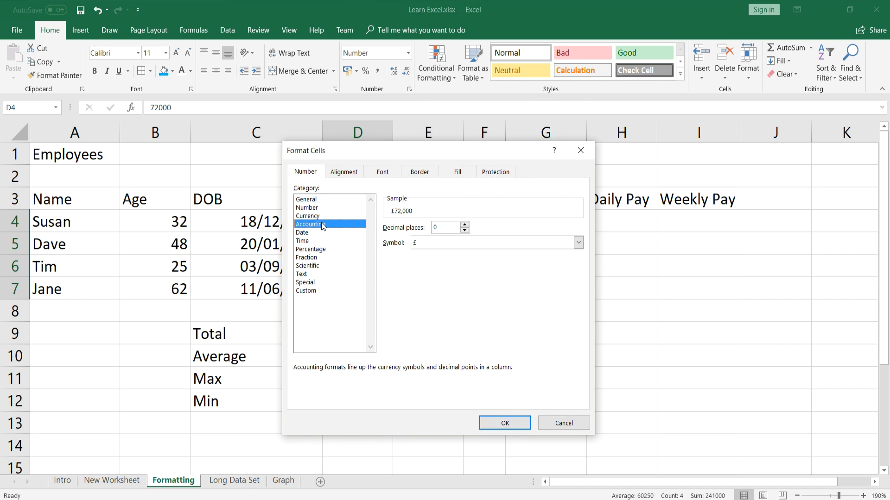
{"action": "left_click", "coordinate": [319, 216]}
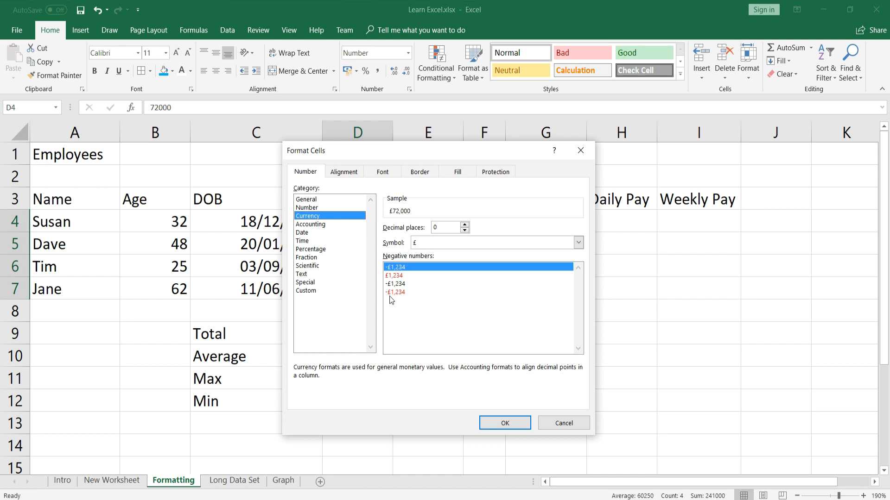
{"action": "left_click", "coordinate": [400, 292]}
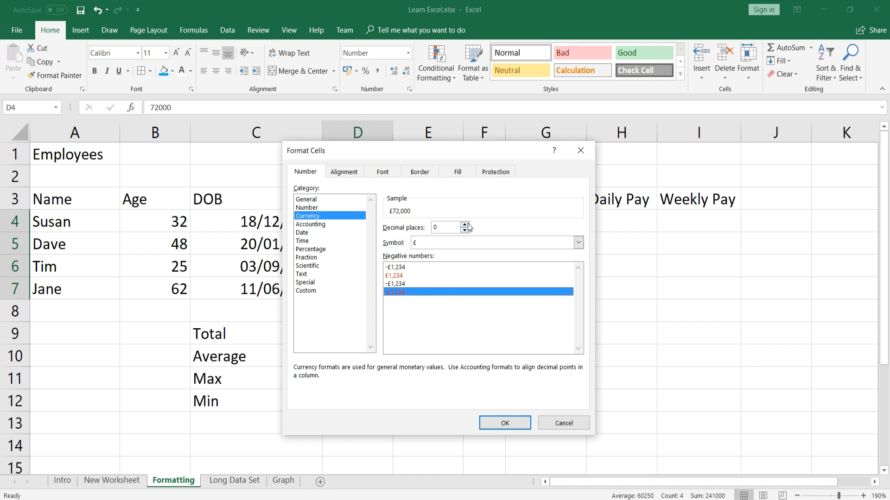
{"action": "left_click", "coordinate": [577, 244]}
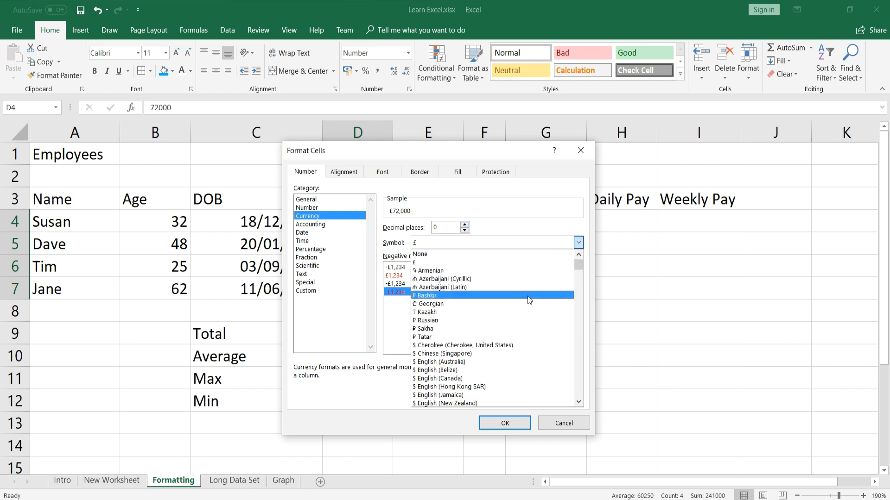
{"action": "left_click", "coordinate": [547, 263]}
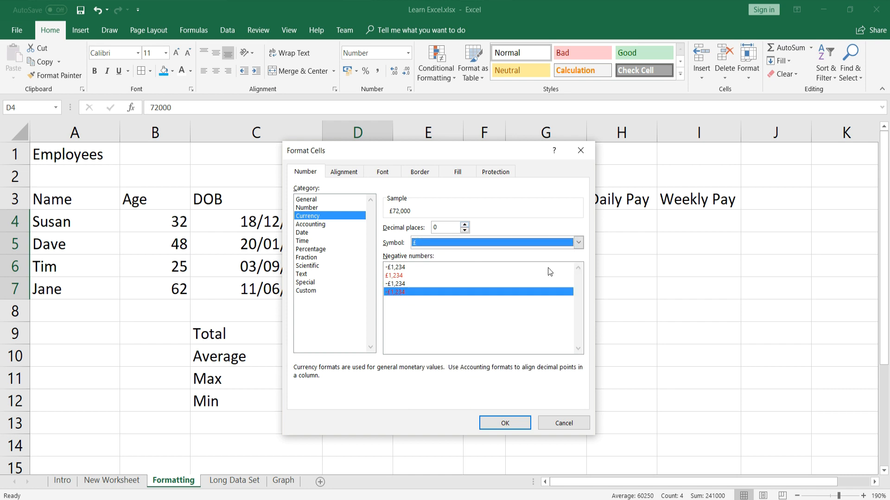
{"action": "left_click", "coordinate": [505, 424]}
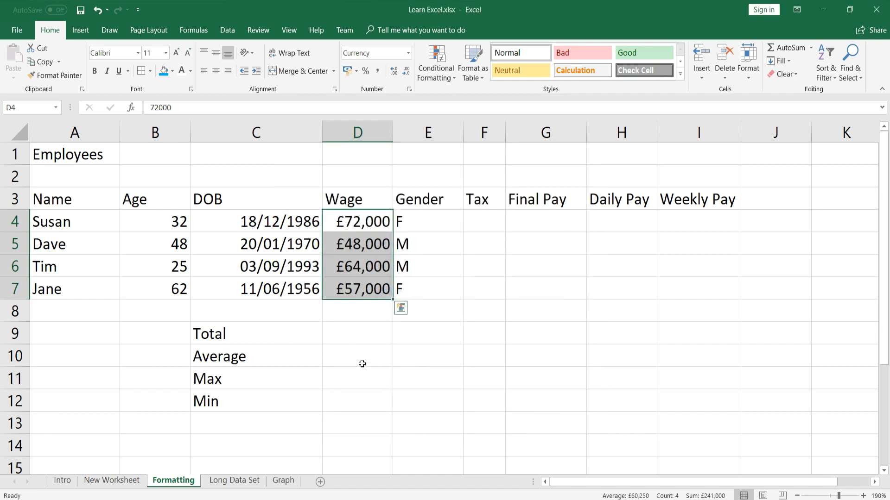
{"action": "left_click", "coordinate": [365, 227]}
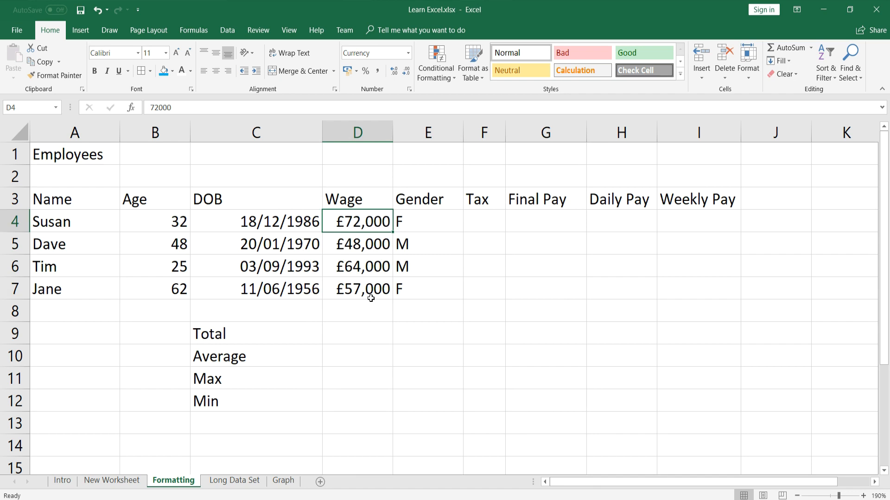
{"action": "left_click", "coordinate": [150, 107]}
{"action": "type", "text": "-"}
{"action": "key", "text": "Return"}
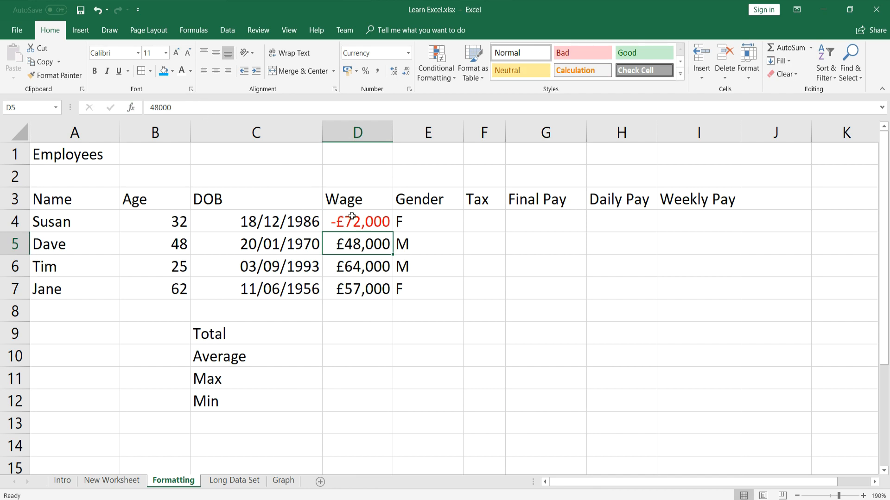
{"action": "left_click", "coordinate": [354, 221]}
{"action": "left_click", "coordinate": [153, 107]}
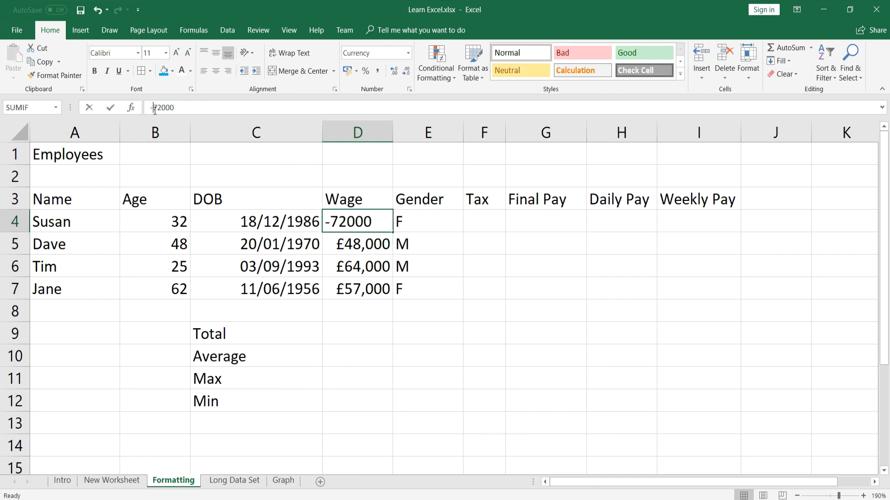
{"action": "key", "text": "BackSpace"}
{"action": "key", "text": "Return"}
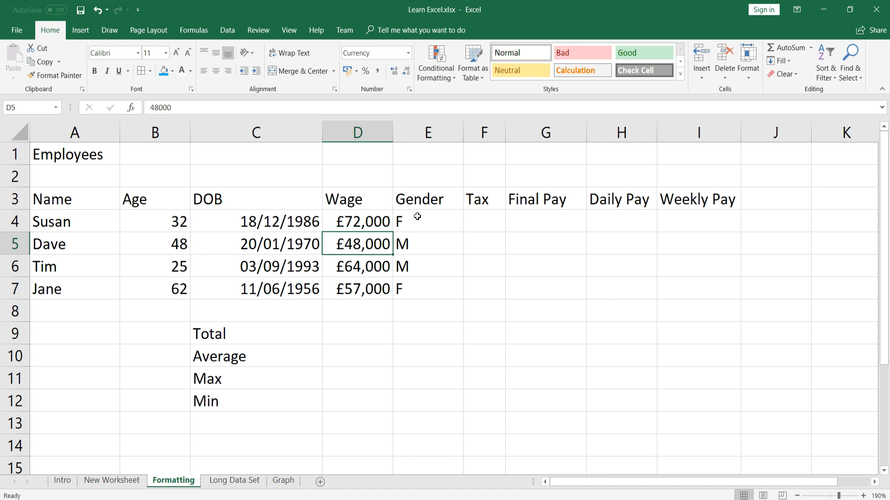
{"action": "left_click_drag", "start_coordinate": [97, 222], "coordinate": [81, 292]}
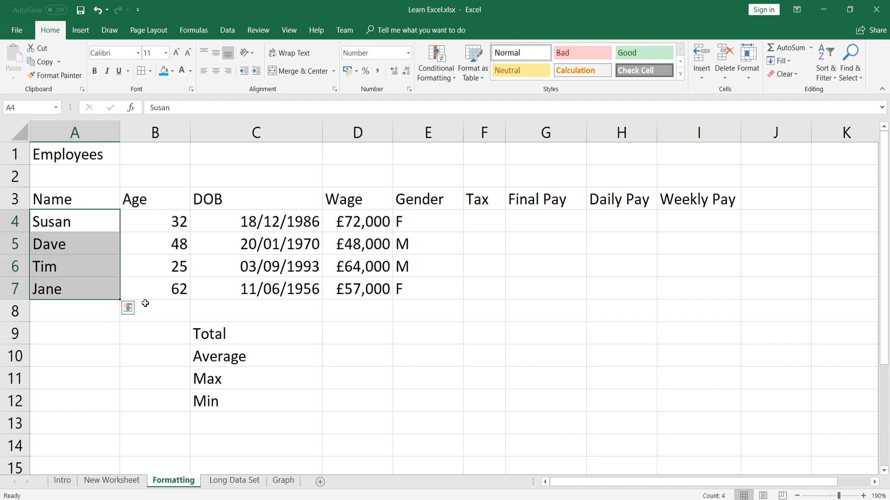
{"action": "left_click", "coordinate": [407, 53]}
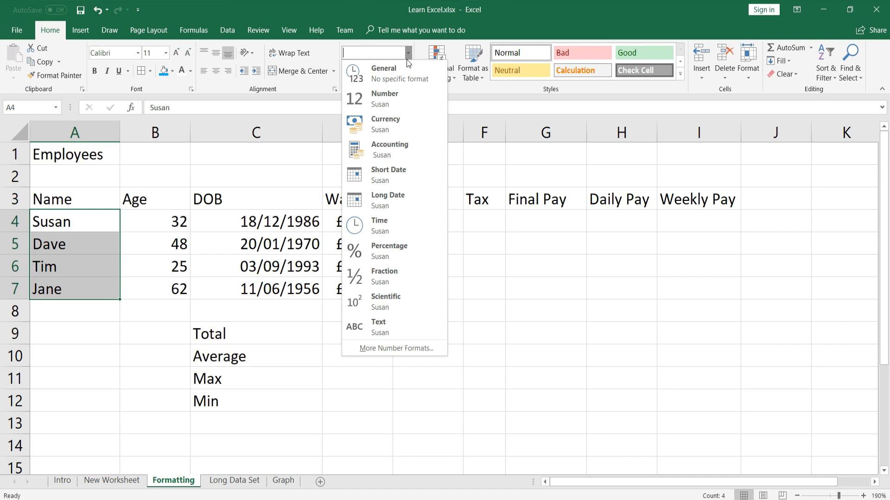
{"action": "left_click", "coordinate": [396, 329]}
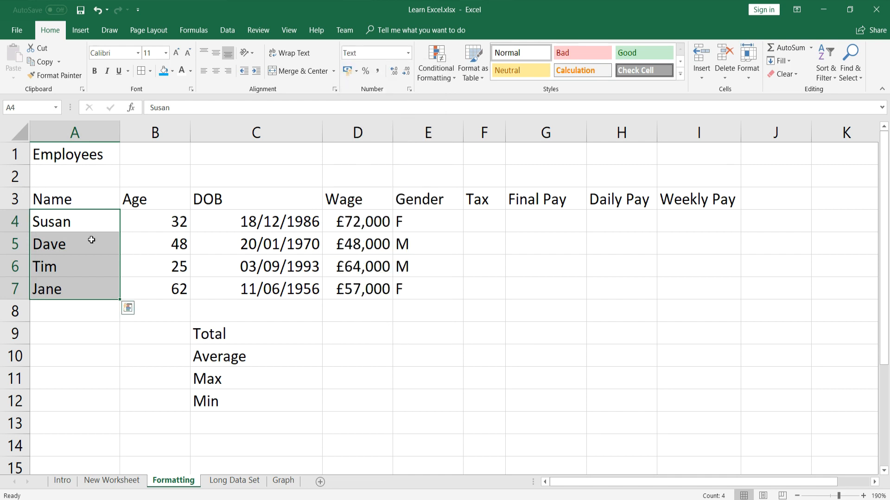
{"action": "left_click", "coordinate": [69, 285]}
{"action": "left_click", "coordinate": [60, 273]}
{"action": "left_click", "coordinate": [52, 246]}
{"action": "left_click", "coordinate": [65, 223]}
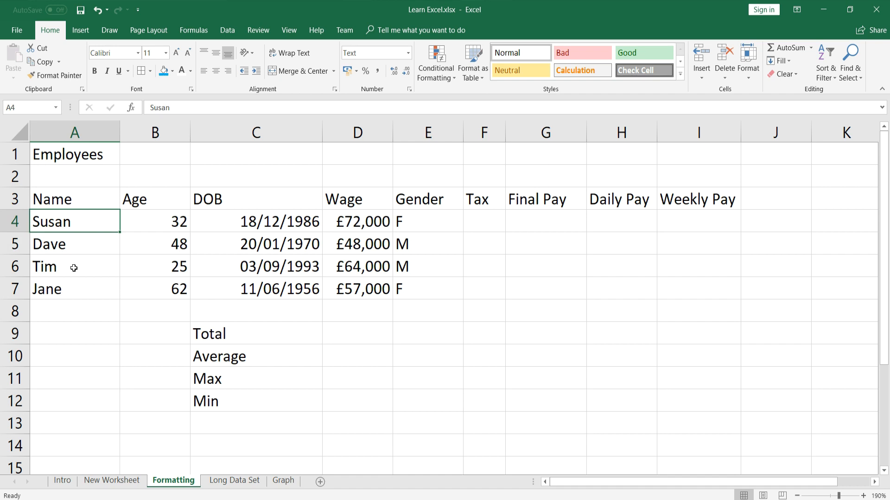
{"action": "left_click", "coordinate": [95, 316]}
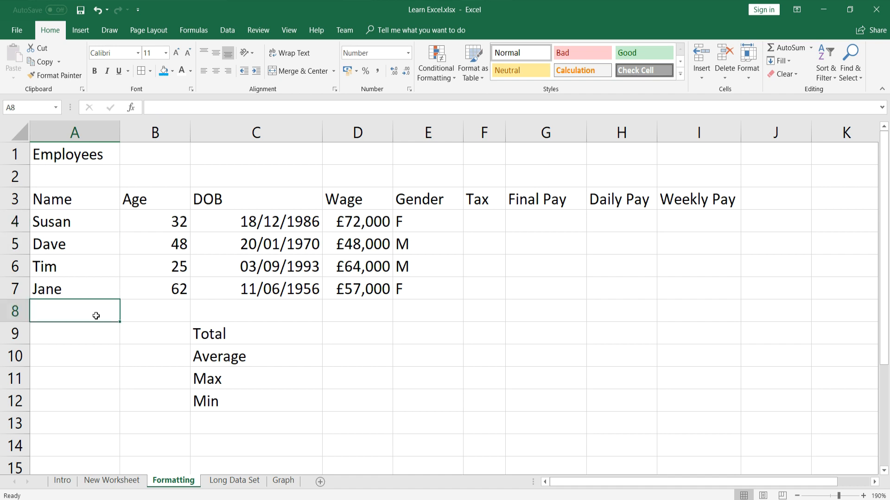
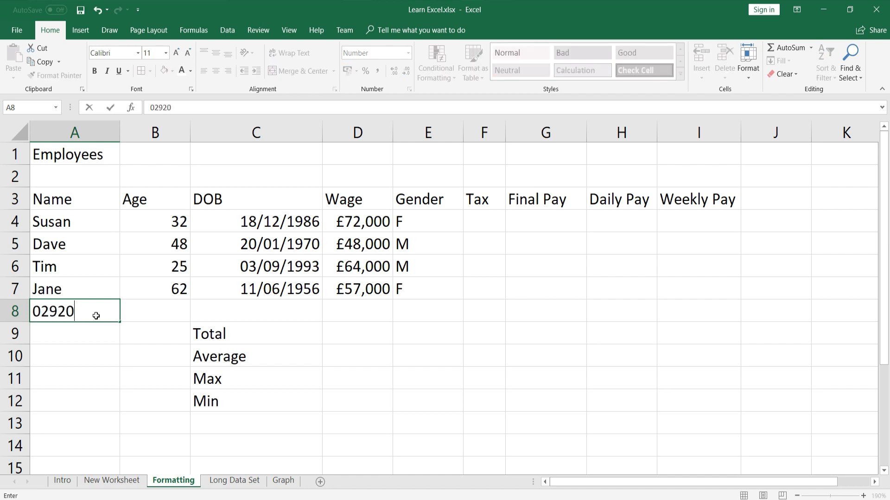
{"action": "key", "text": "Return"}
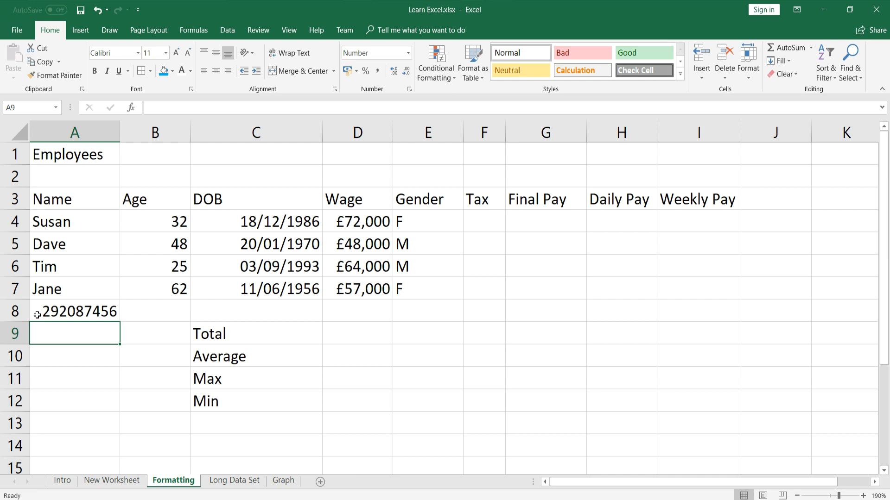
{"action": "left_click", "coordinate": [38, 315]}
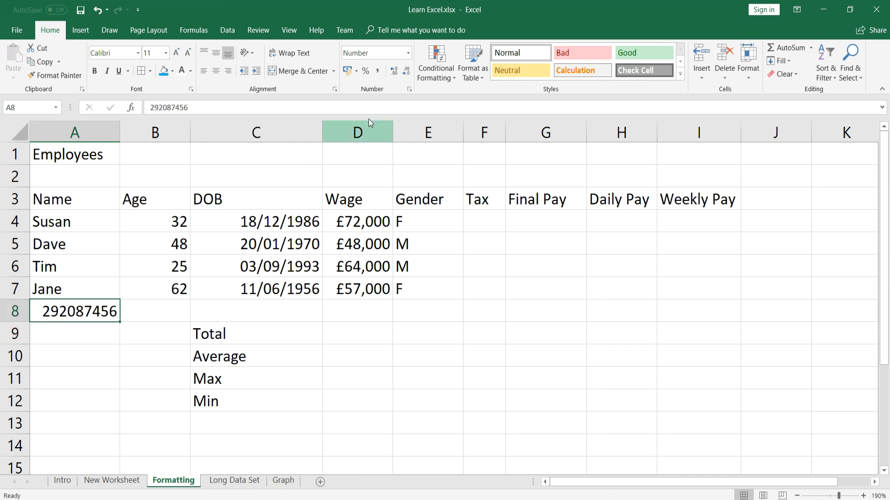
{"action": "left_click", "coordinate": [408, 54]}
{"action": "left_click", "coordinate": [394, 329]}
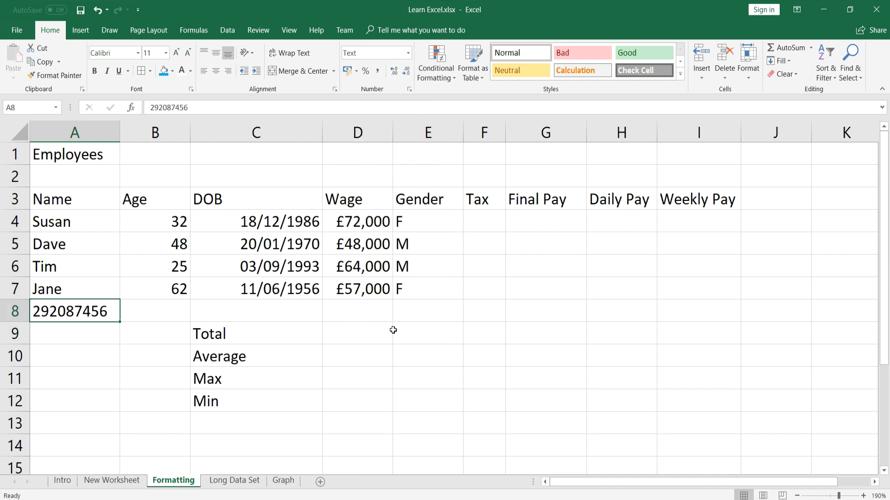
{"action": "left_click", "coordinate": [151, 108]}
{"action": "type", "text": "0"}
{"action": "key", "text": "Return"}
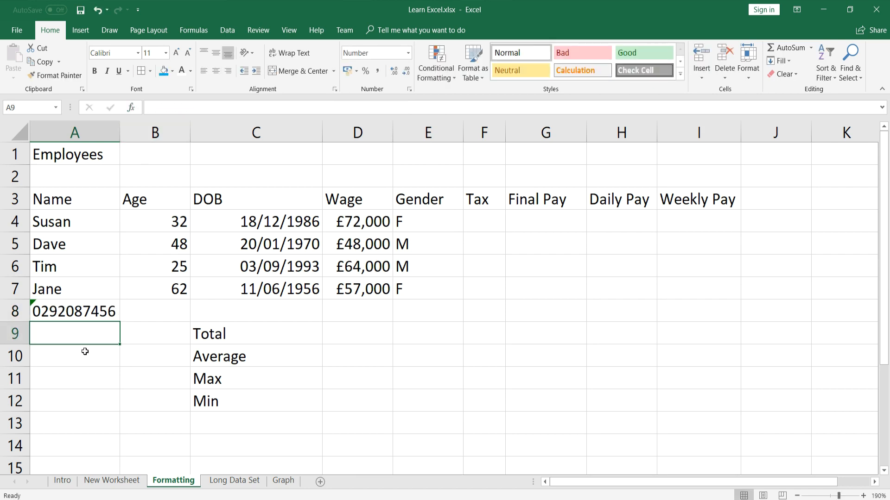
{"action": "left_click", "coordinate": [86, 314]}
{"action": "key", "text": "Delete"}
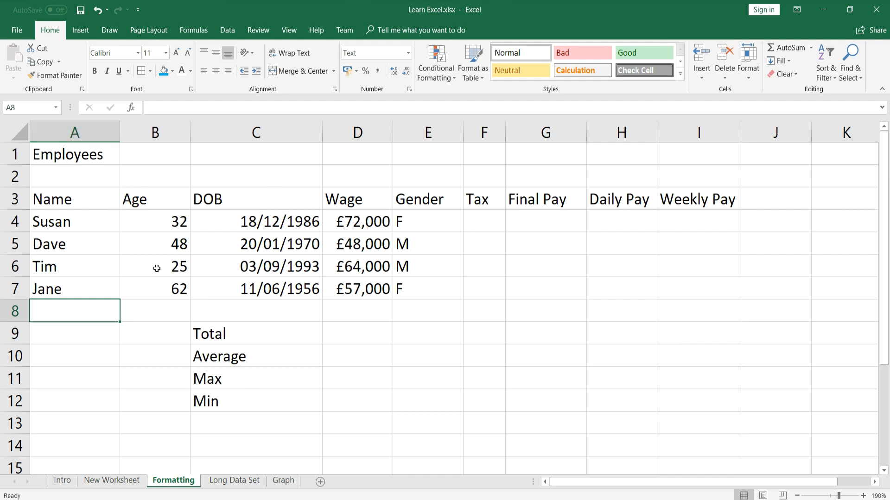
Format headings A3:I3 as bold, italic, underlined, red, font size 12
{"action": "left_click_drag", "start_coordinate": [73, 204], "coordinate": [709, 200]}
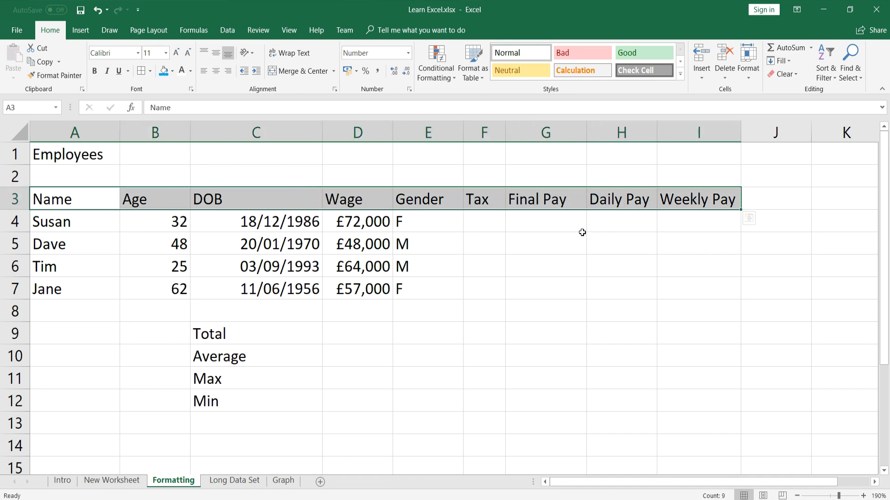
{"action": "left_click", "coordinate": [96, 72]}
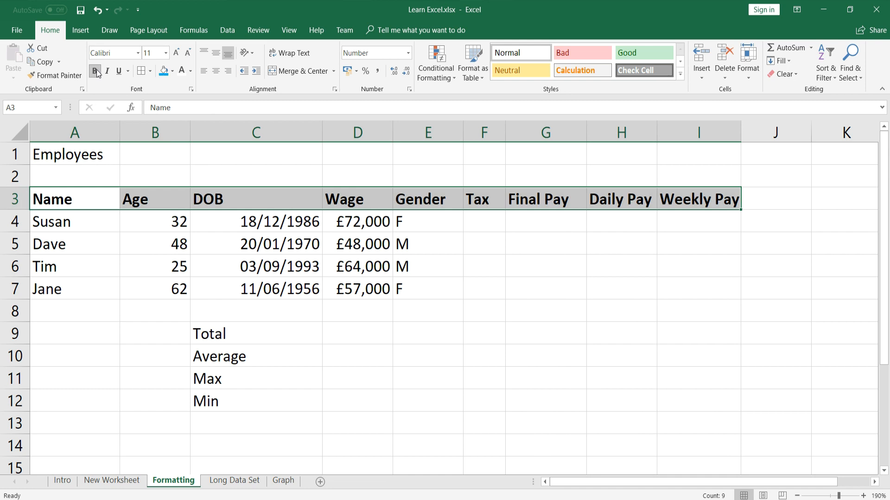
{"action": "left_click", "coordinate": [107, 73]}
{"action": "left_click", "coordinate": [120, 72]}
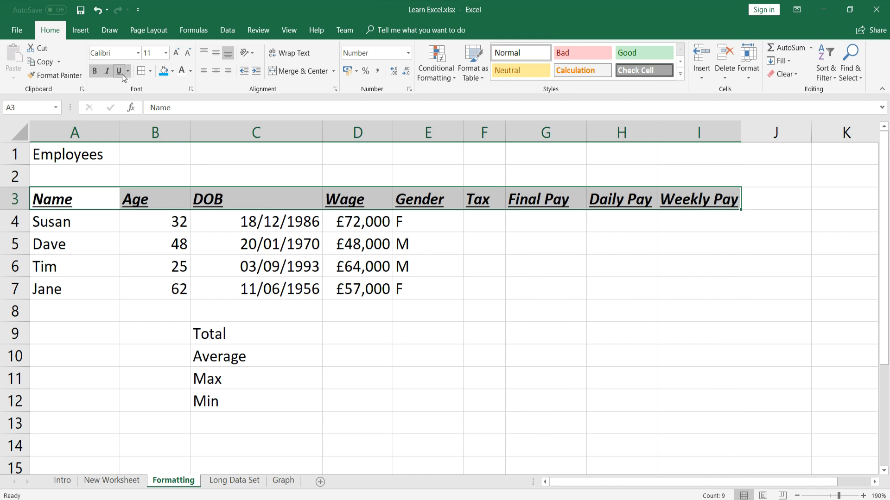
{"action": "left_click", "coordinate": [191, 71]}
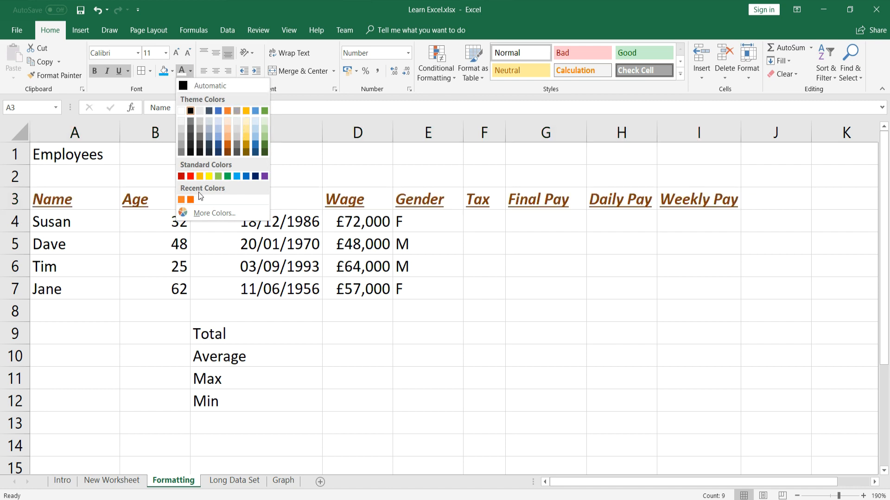
{"action": "left_click", "coordinate": [190, 176]}
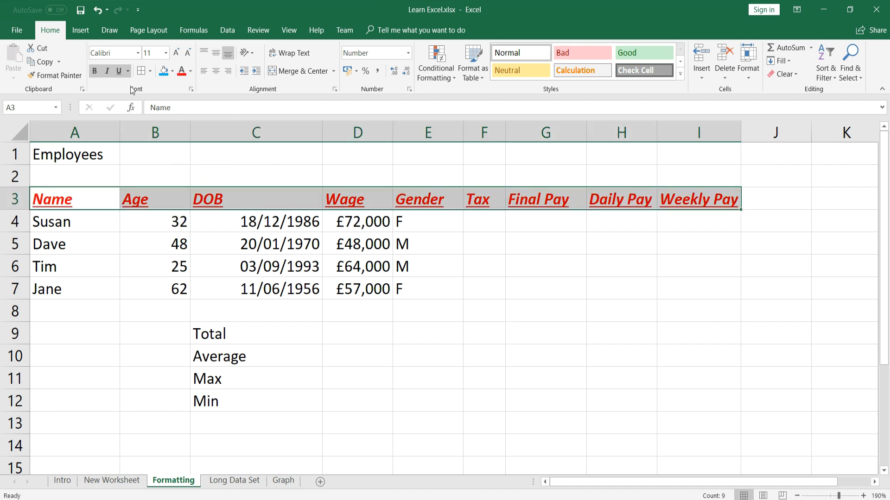
{"action": "left_click", "coordinate": [139, 53]}
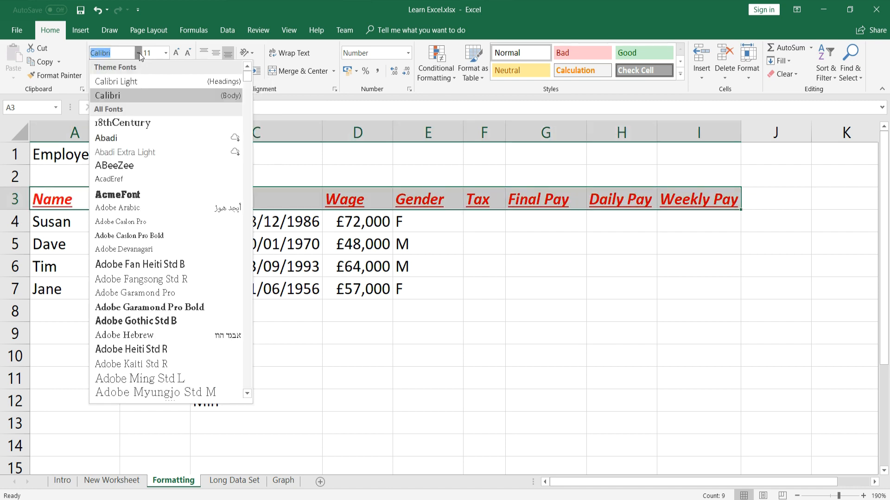
{"action": "left_click", "coordinate": [166, 54]}
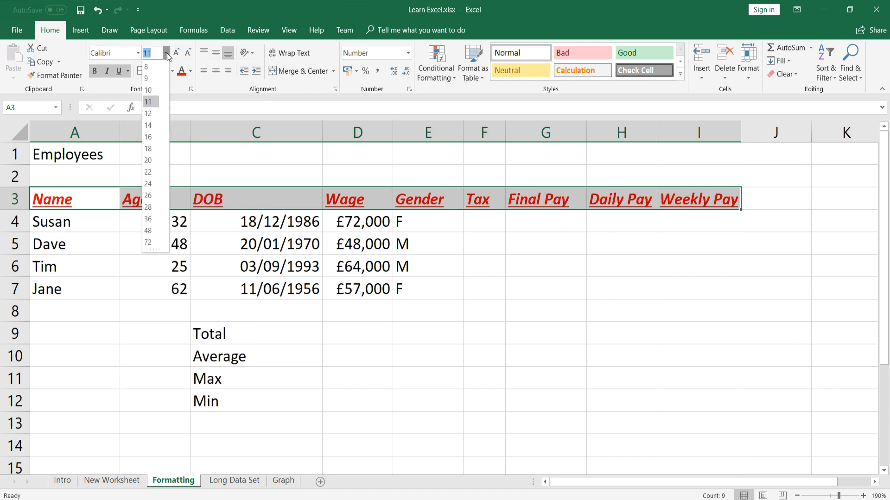
{"action": "left_click", "coordinate": [156, 113]}
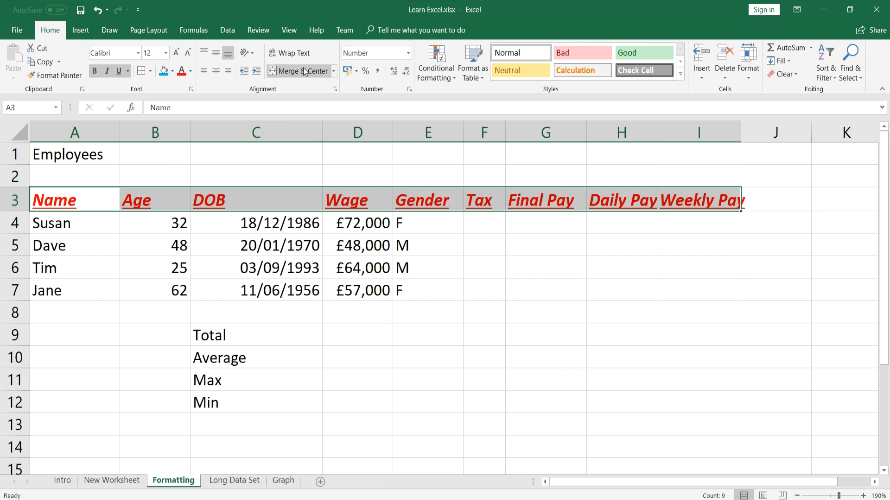
{"action": "left_click", "coordinate": [253, 52]}
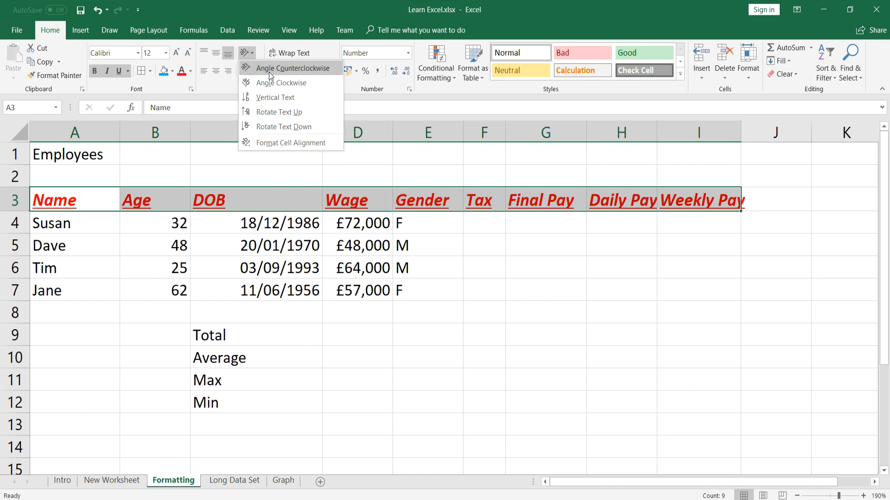
{"action": "left_click", "coordinate": [221, 90]}
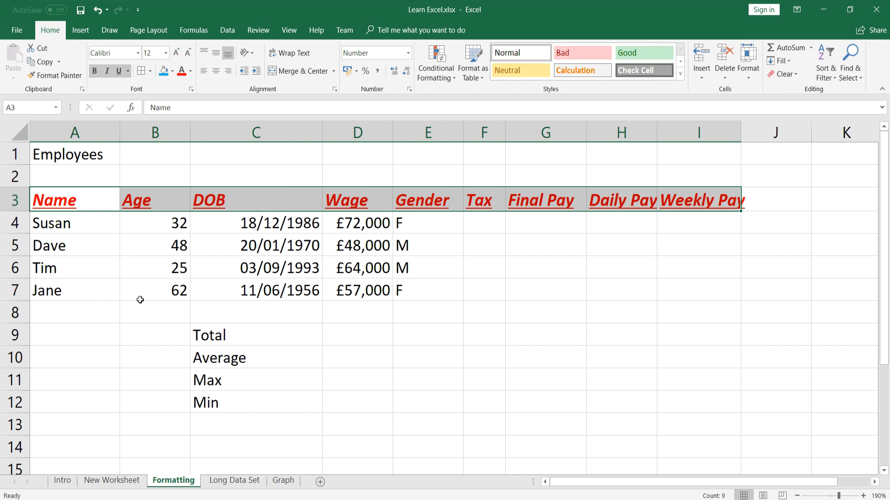
{"action": "left_click", "coordinate": [95, 155]}
{"action": "left_click_drag", "start_coordinate": [97, 155], "coordinate": [208, 159]}
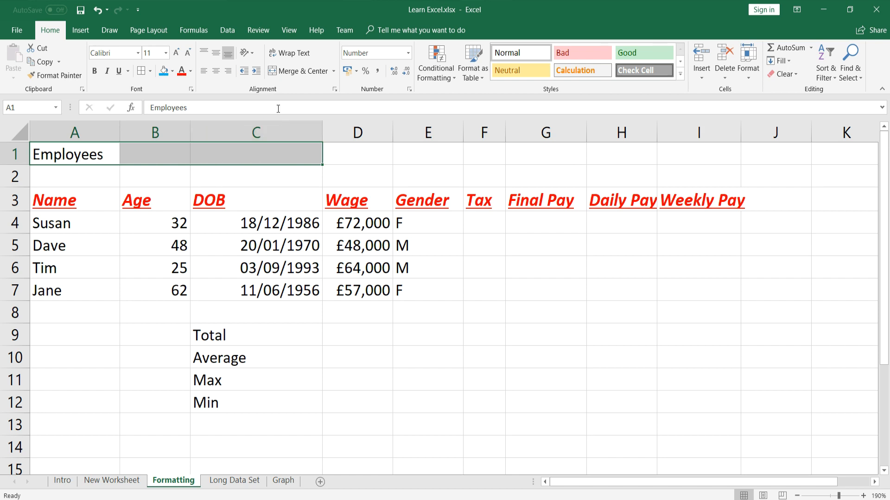
{"action": "left_click", "coordinate": [287, 71]}
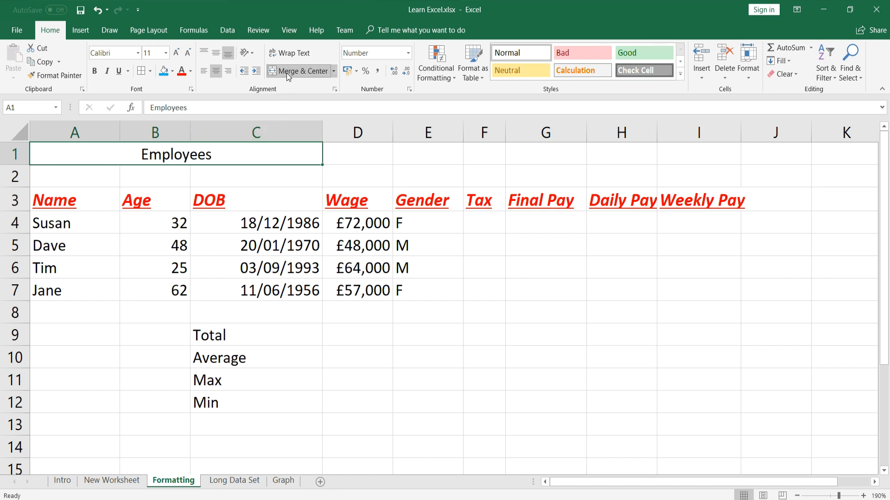
{"action": "left_click", "coordinate": [334, 161]}
{"action": "left_click", "coordinate": [246, 162]}
{"action": "left_click", "coordinate": [94, 72]}
{"action": "left_click", "coordinate": [117, 71]}
{"action": "left_click", "coordinate": [107, 71]}
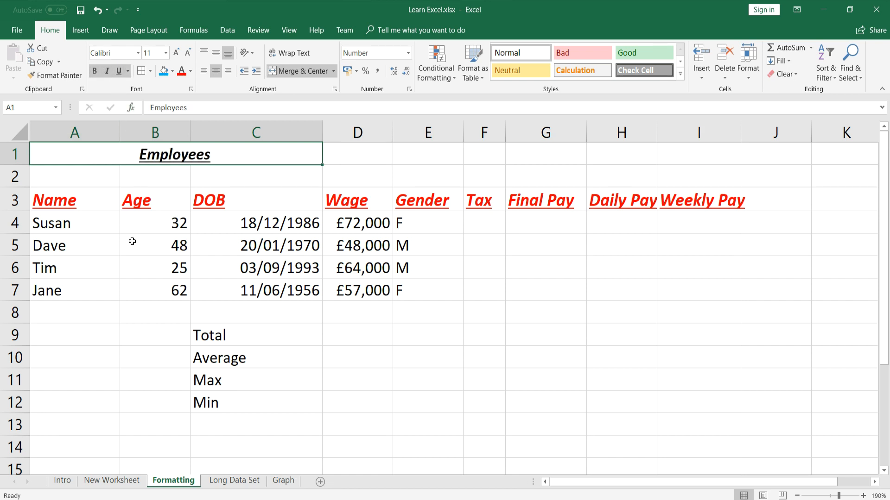
{"action": "left_click", "coordinate": [109, 177]}
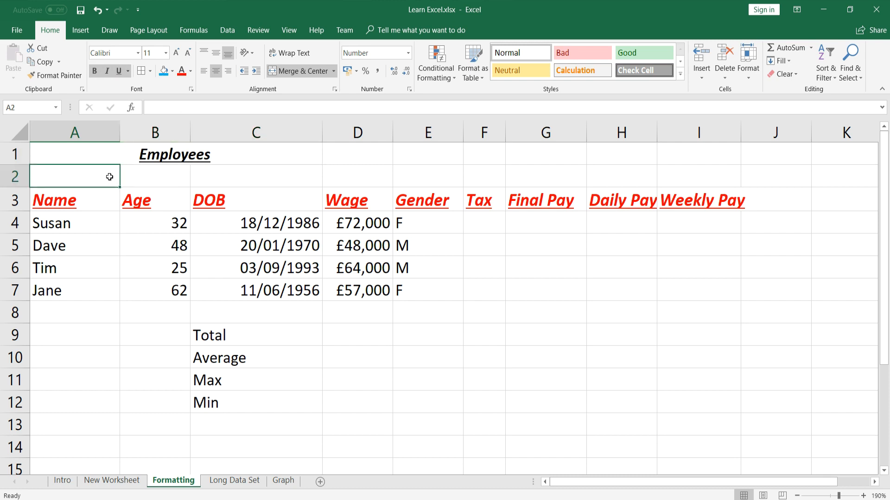
{"action": "left_click", "coordinate": [88, 202]}
Give header row A3:I3 a Blue Accent 1, Lighter 80% fill
{"action": "left_click_drag", "start_coordinate": [159, 203], "coordinate": [695, 205]}
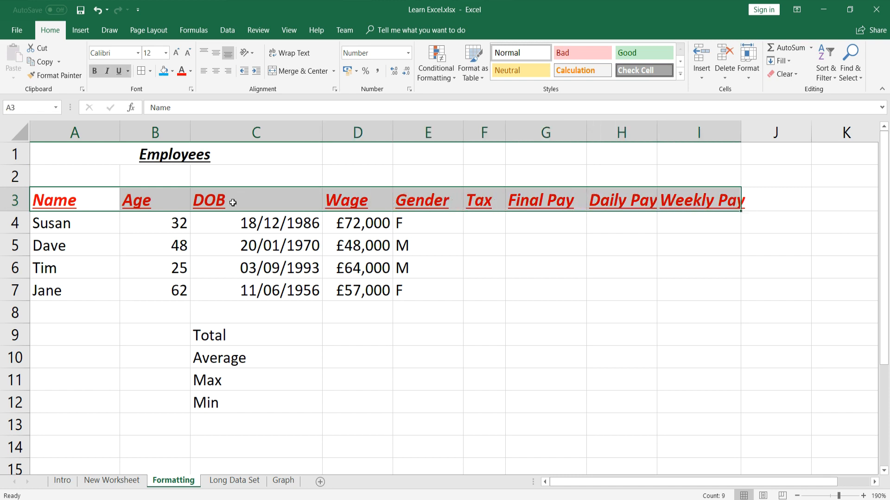
{"action": "left_click", "coordinate": [173, 74]}
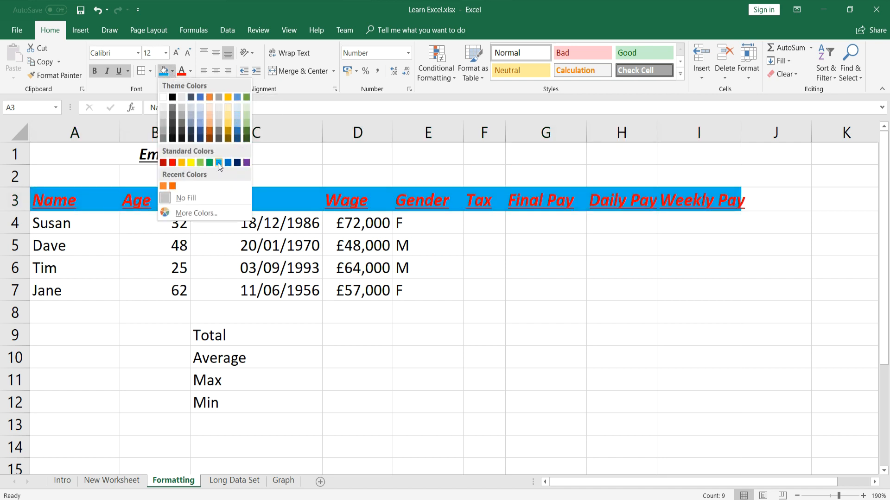
{"action": "left_click", "coordinate": [201, 109]}
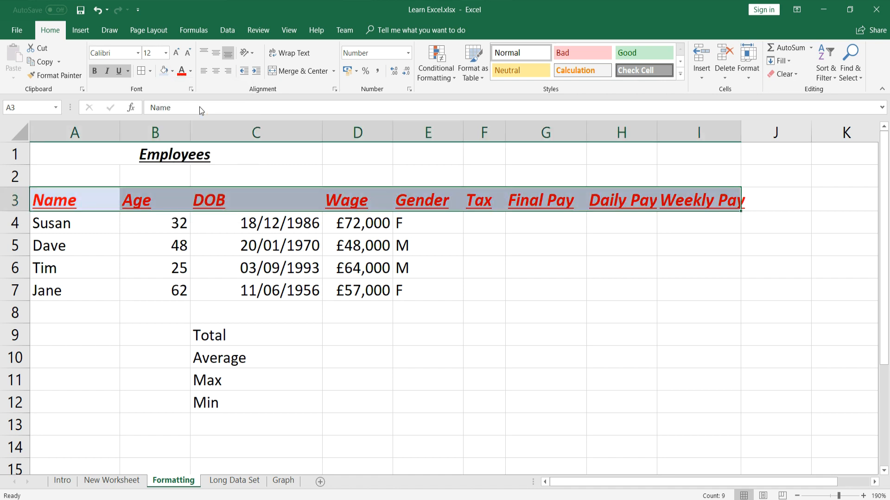
{"action": "left_click", "coordinate": [91, 271]}
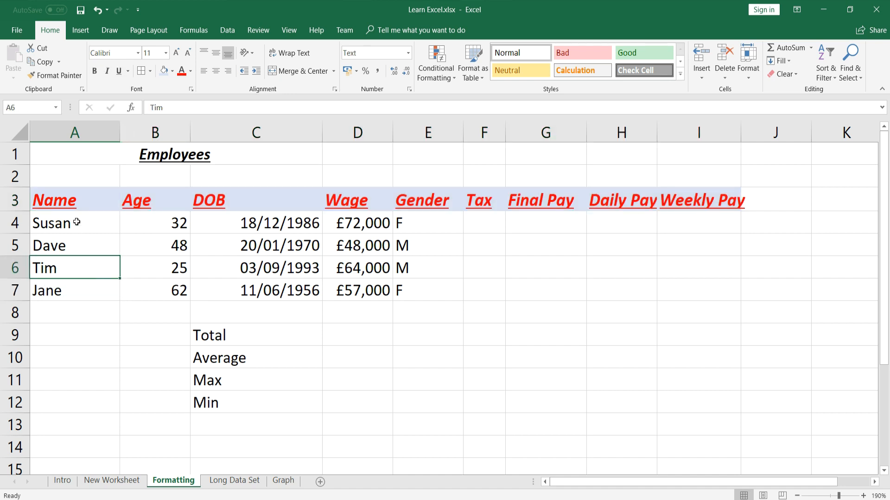
Apply All Borders to A3:I7 and widen column I to fit Weekly Pay
{"action": "left_click", "coordinate": [78, 200]}
{"action": "left_click_drag", "start_coordinate": [79, 199], "coordinate": [696, 289]}
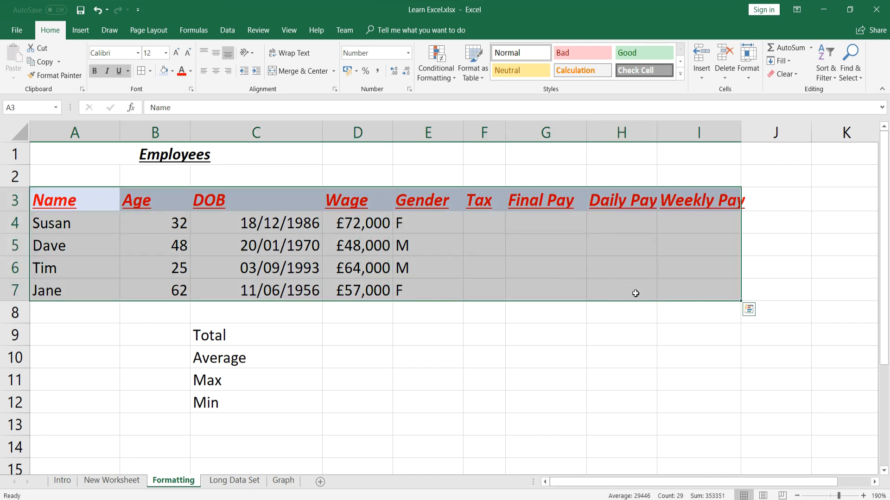
{"action": "left_click", "coordinate": [151, 73]}
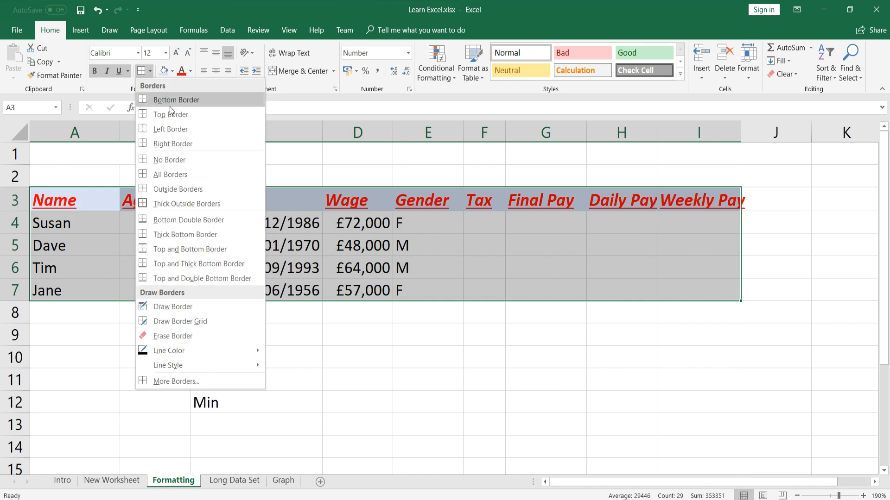
{"action": "left_click", "coordinate": [194, 179]}
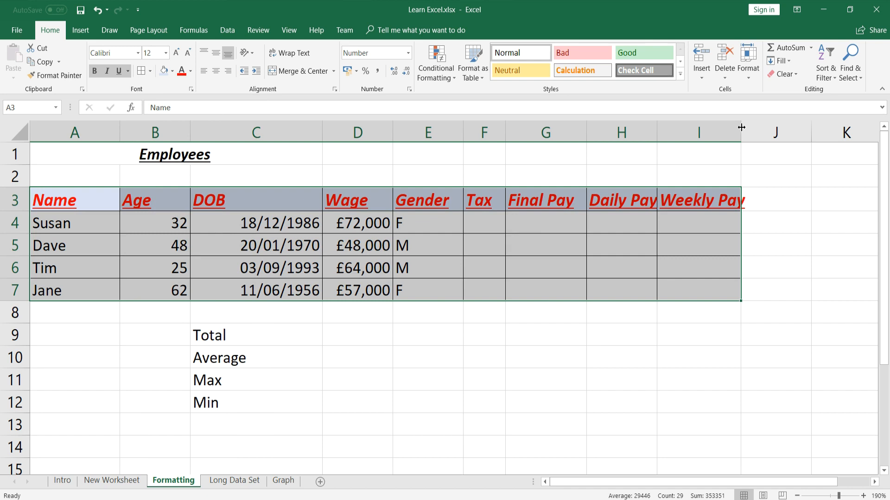
{"action": "left_click_drag", "start_coordinate": [738, 121], "coordinate": [754, 121]}
{"action": "left_click", "coordinate": [667, 312]}
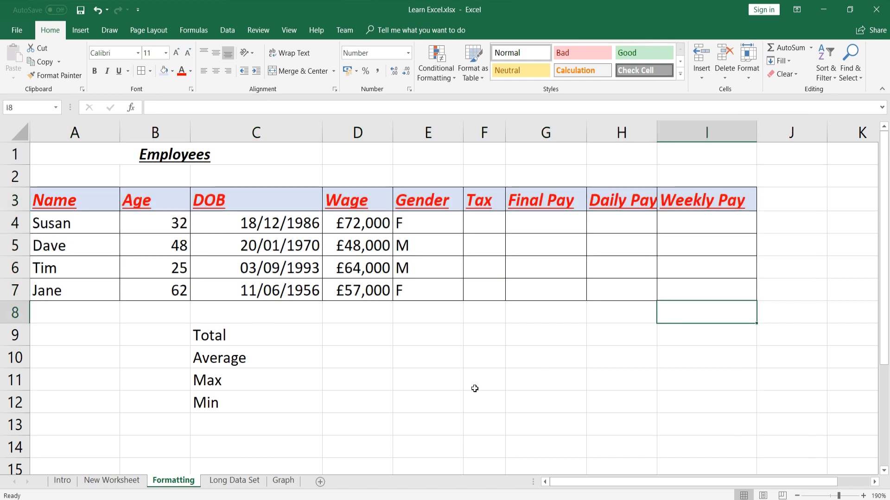
Apply All Borders to the Total, Average, Max and Min block C9:D12
{"action": "left_click_drag", "start_coordinate": [236, 335], "coordinate": [333, 403]}
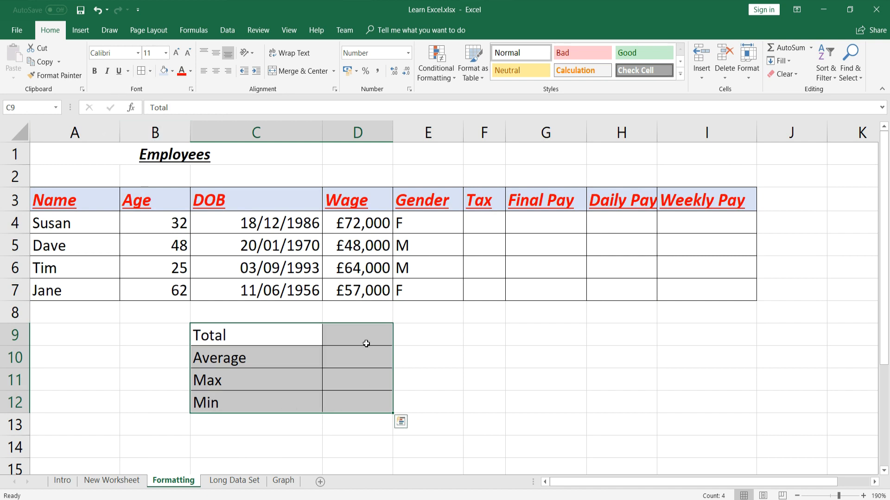
{"action": "left_click_drag", "start_coordinate": [367, 349], "coordinate": [366, 335]}
{"action": "left_click", "coordinate": [452, 360]}
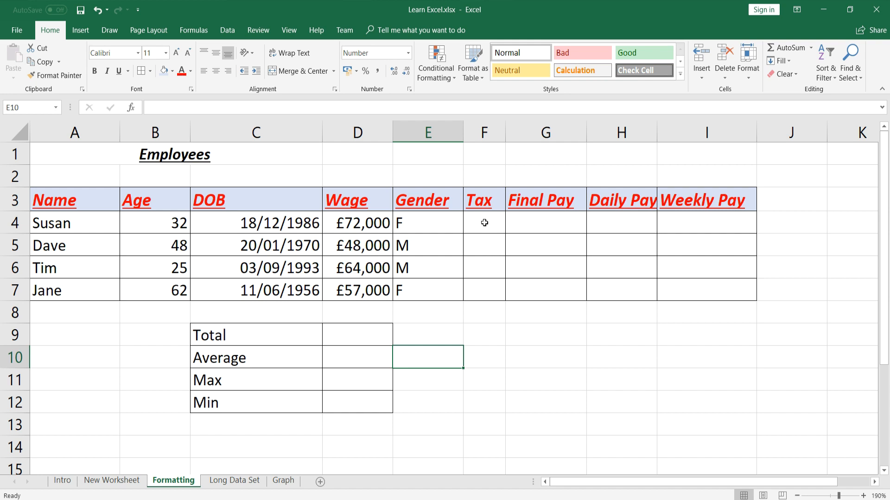
{"action": "left_click", "coordinate": [484, 223]}
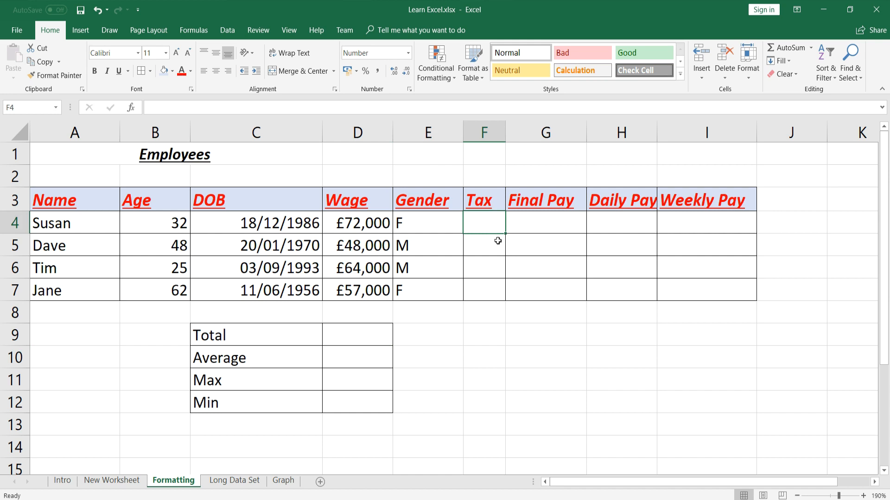
Enter =D4*0.2 in F4 and autofit the Tax column F
{"action": "type", "text": "="}
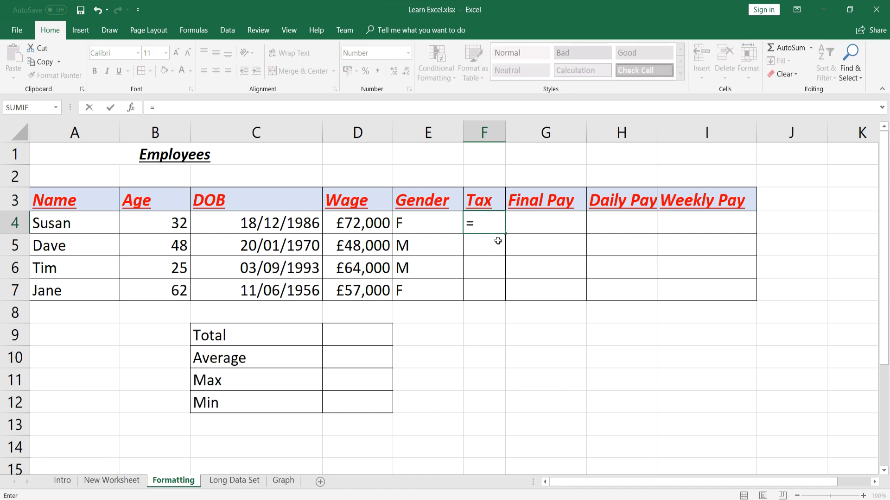
{"action": "left_click", "coordinate": [374, 222]}
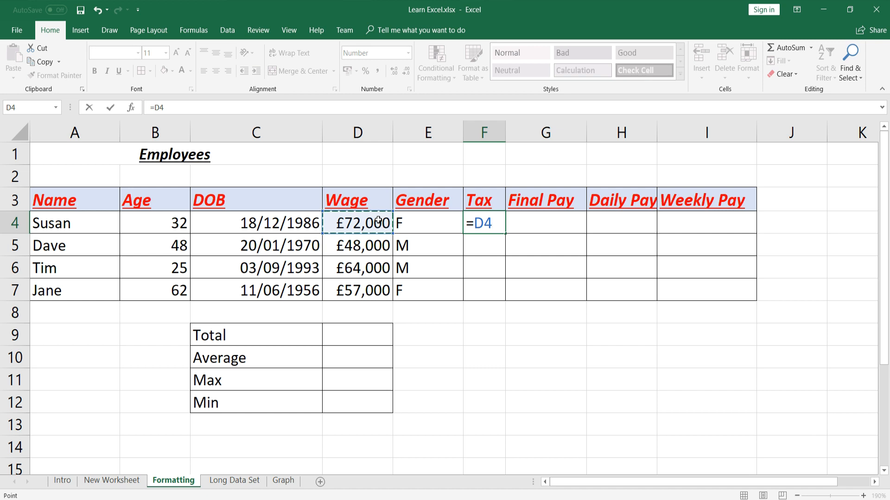
{"action": "type", "text": "*"}
{"action": "type", "text": "0.2"}
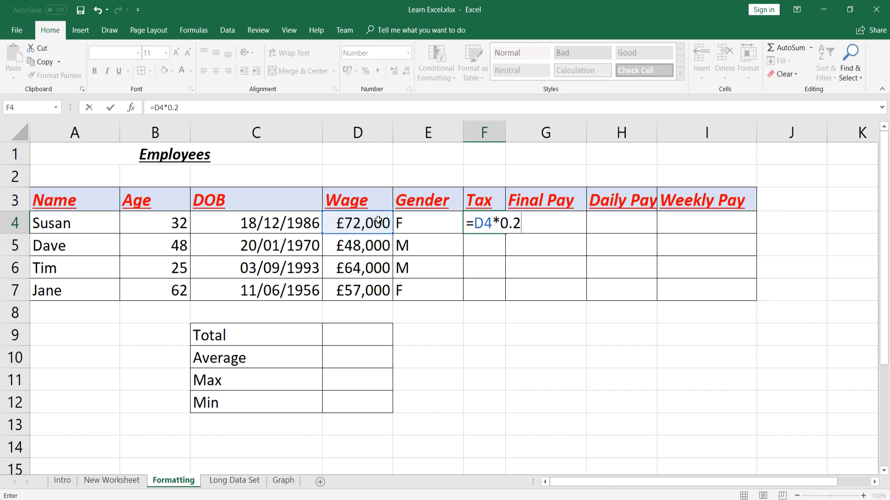
{"action": "key", "text": "Return"}
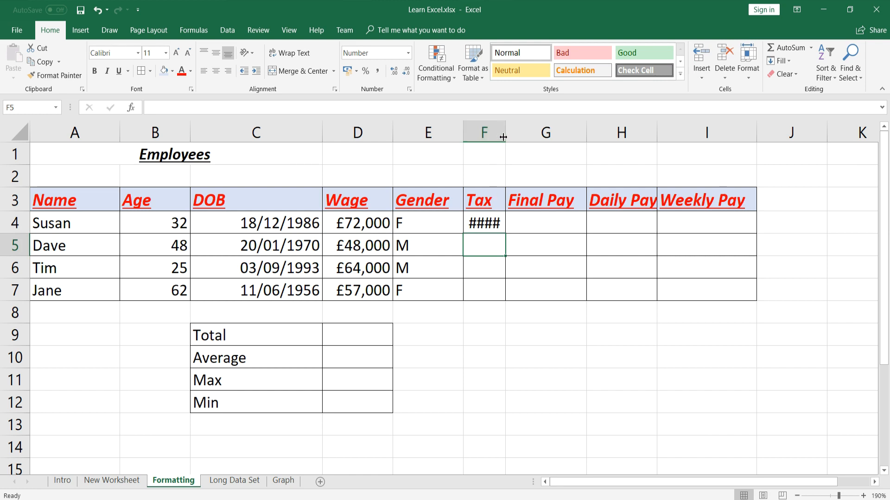
{"action": "left_click_drag", "start_coordinate": [505, 131], "coordinate": [517, 133]}
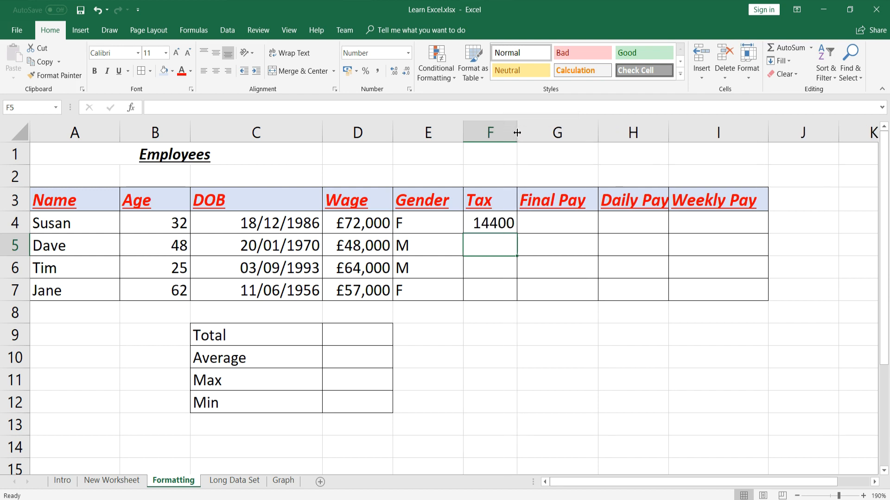
{"action": "double_click", "coordinate": [517, 133]}
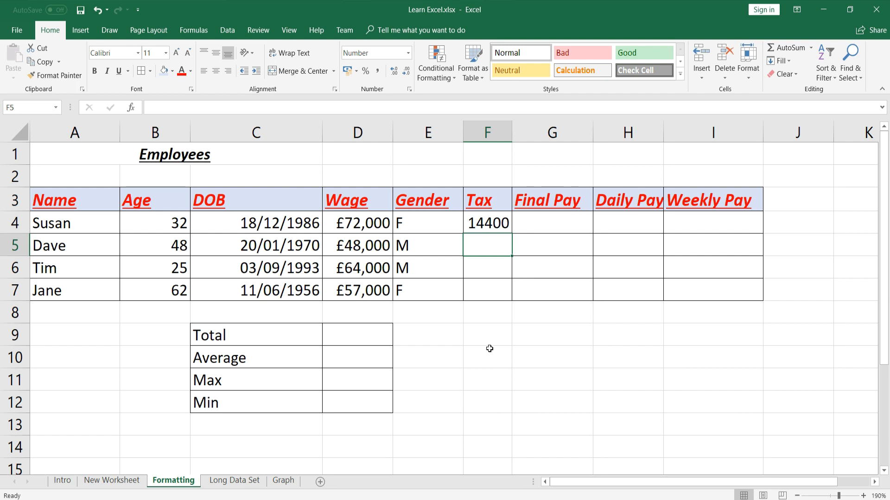
Fill the tax formula down to F7, check each result, and apply Accounting format
{"action": "left_click", "coordinate": [495, 222]}
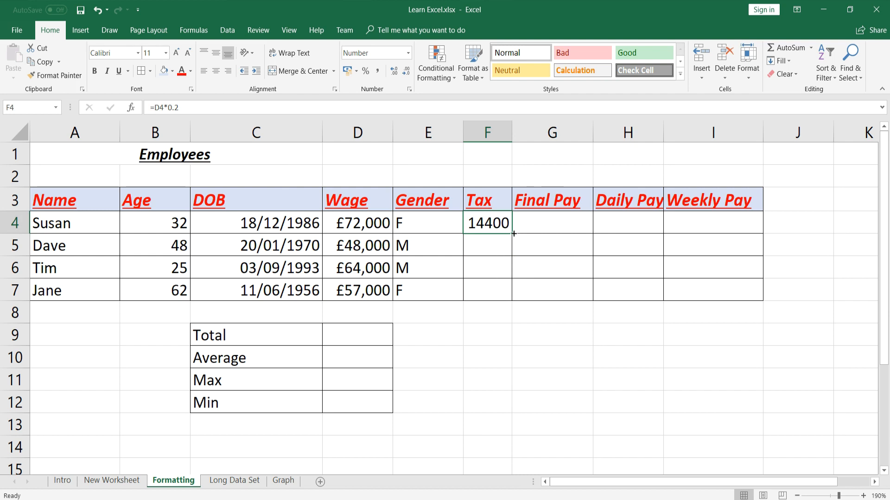
{"action": "left_click_drag", "start_coordinate": [512, 234], "coordinate": [510, 293]}
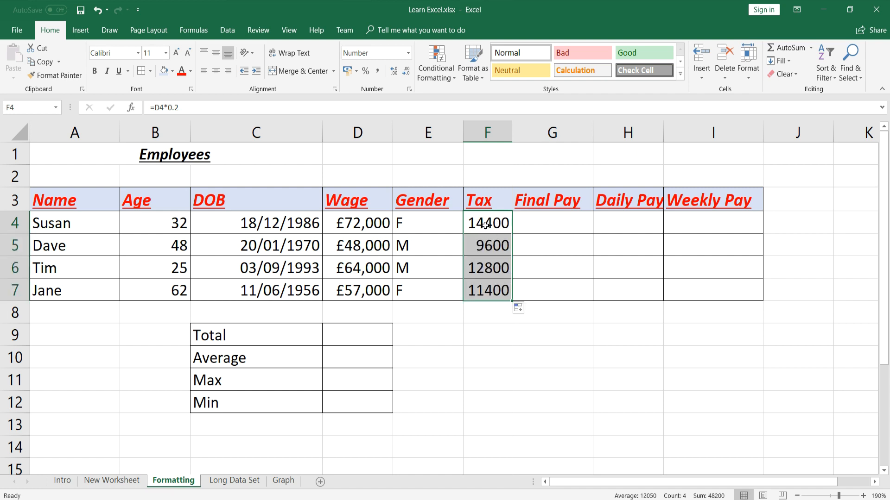
{"action": "left_click", "coordinate": [497, 247]}
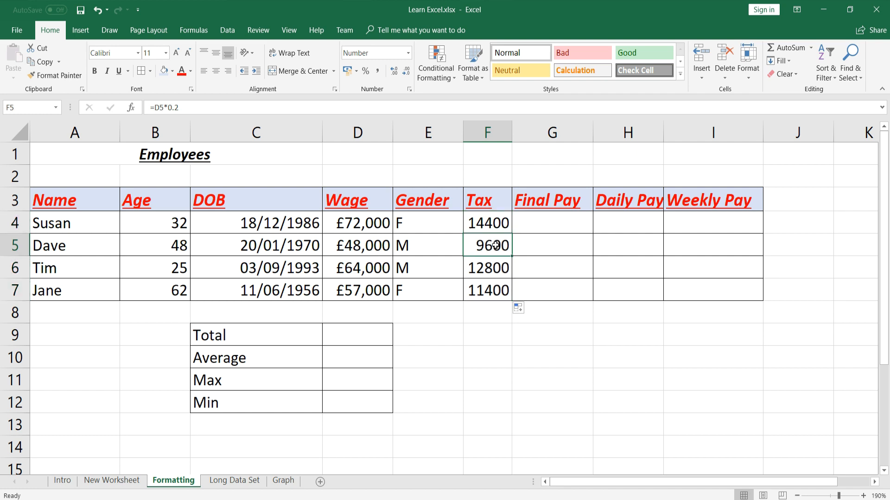
{"action": "left_click", "coordinate": [371, 241]}
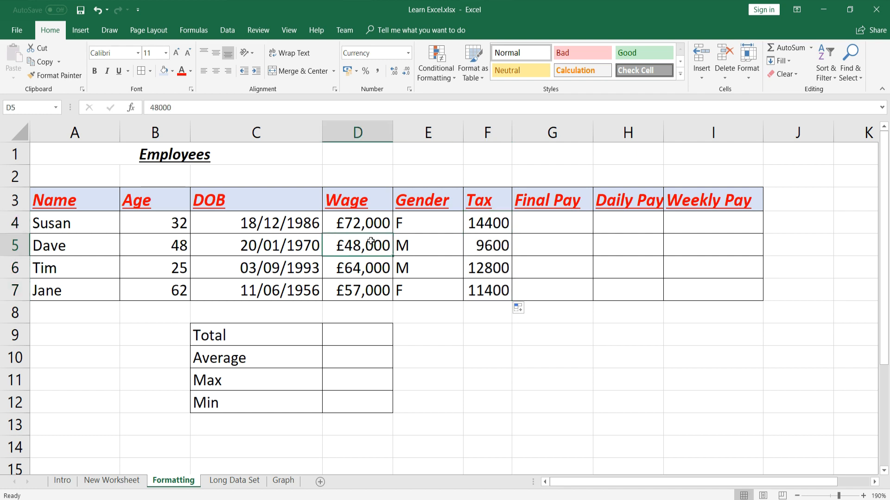
{"action": "left_click", "coordinate": [481, 265]}
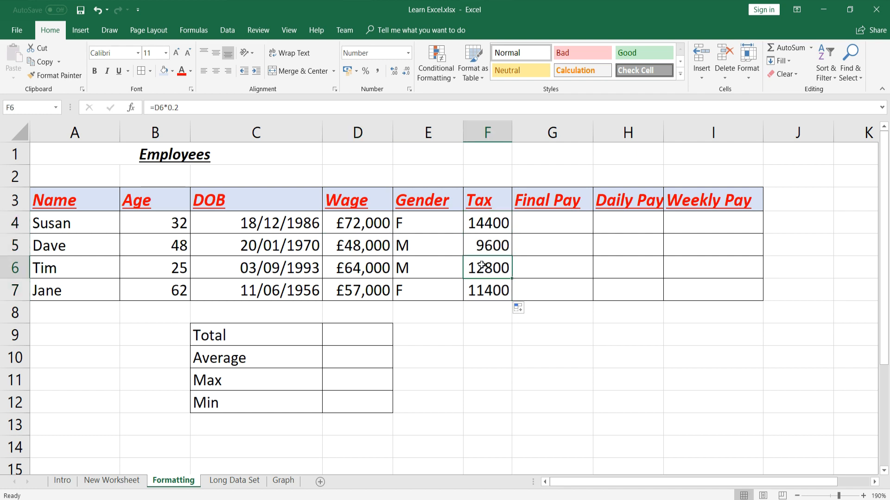
{"action": "left_click", "coordinate": [366, 268]}
{"action": "left_click", "coordinate": [484, 289]}
{"action": "left_click", "coordinate": [366, 289]}
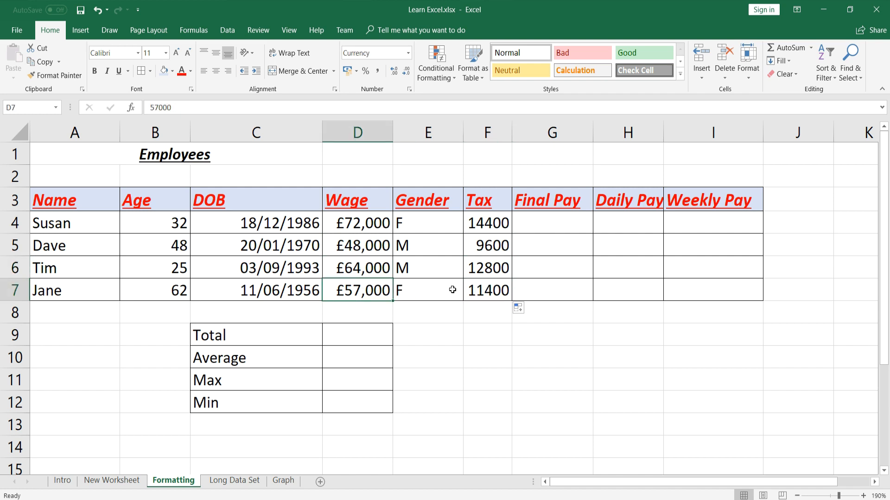
{"action": "left_click_drag", "start_coordinate": [493, 224], "coordinate": [482, 284]}
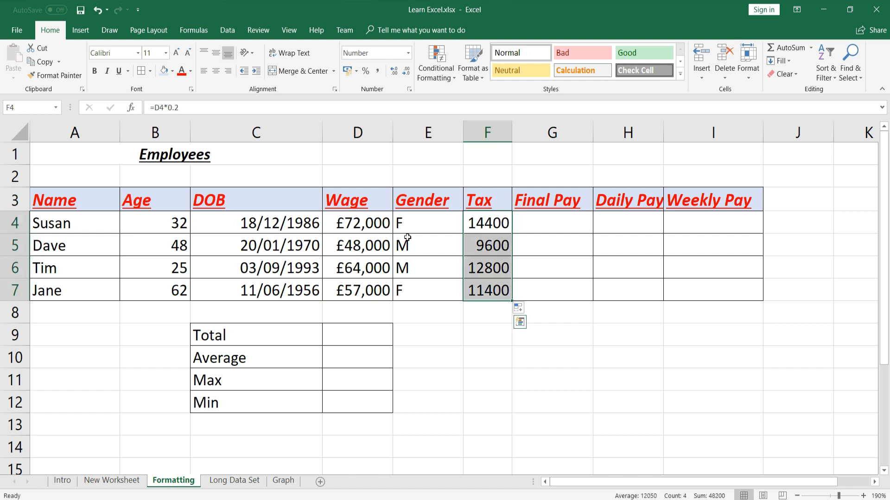
{"action": "left_click", "coordinate": [347, 71]}
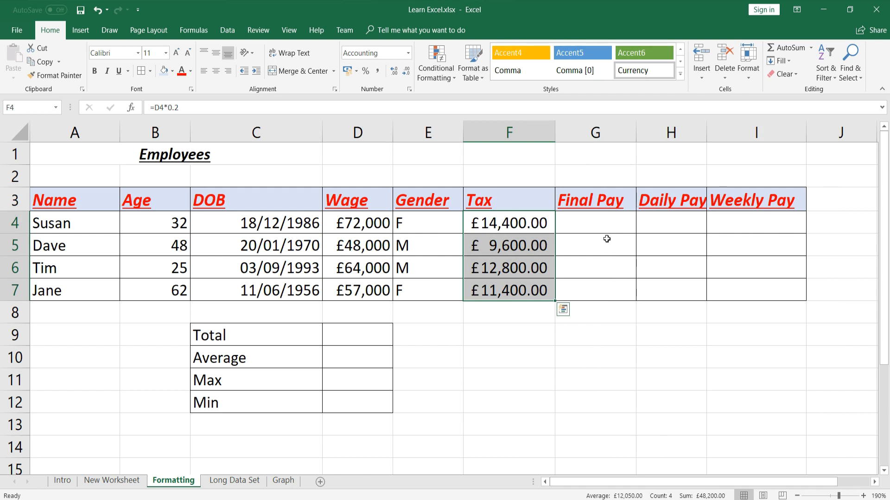
{"action": "left_click", "coordinate": [601, 225]}
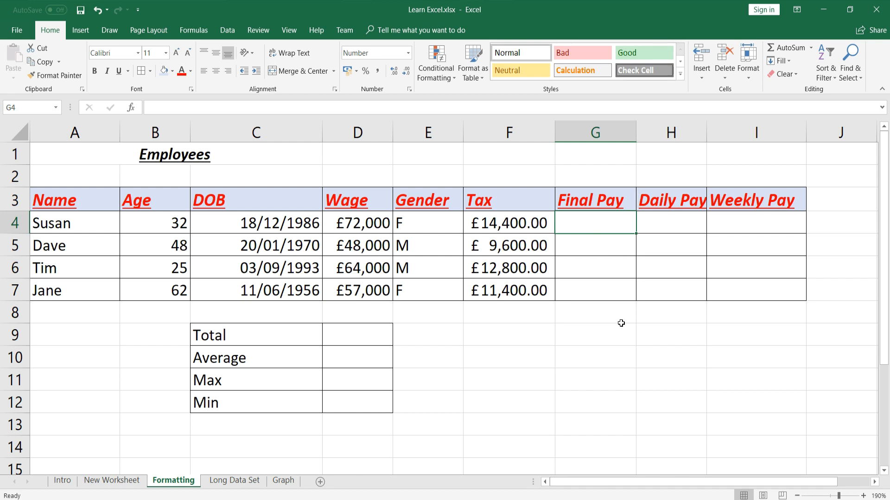
{"action": "type", "text": "="}
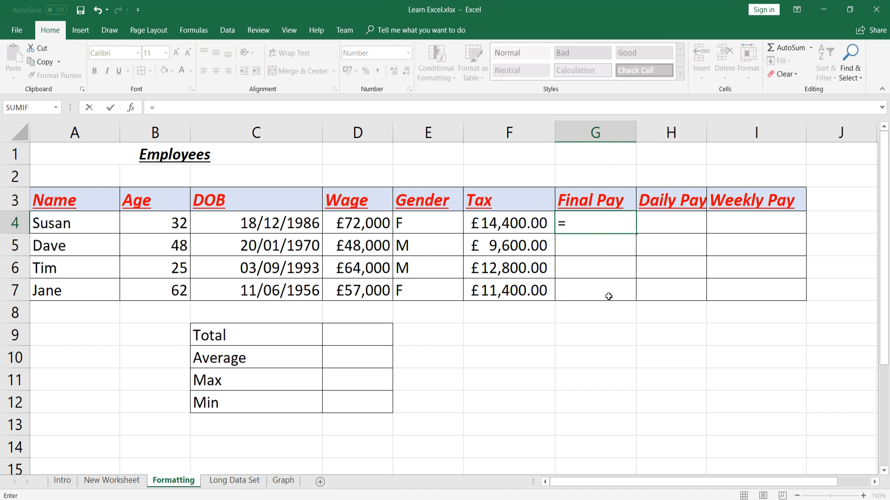
{"action": "left_click", "coordinate": [355, 220]}
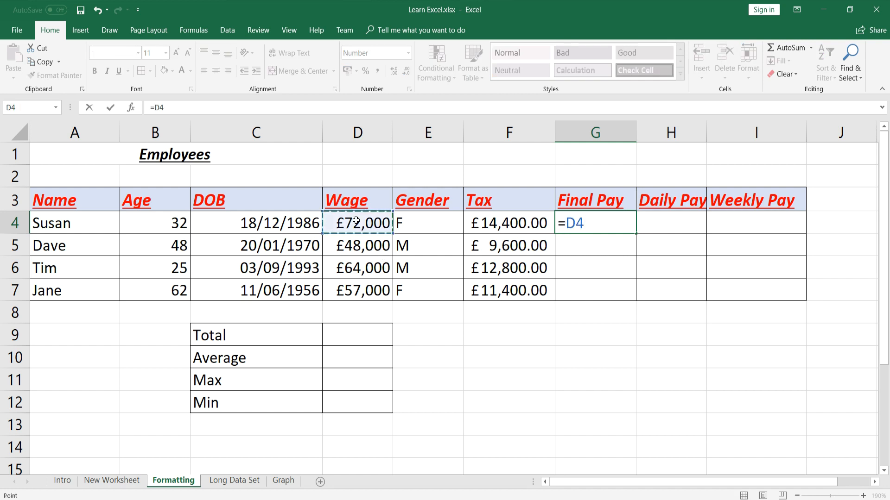
{"action": "type", "text": "-"}
{"action": "left_click", "coordinate": [536, 222]}
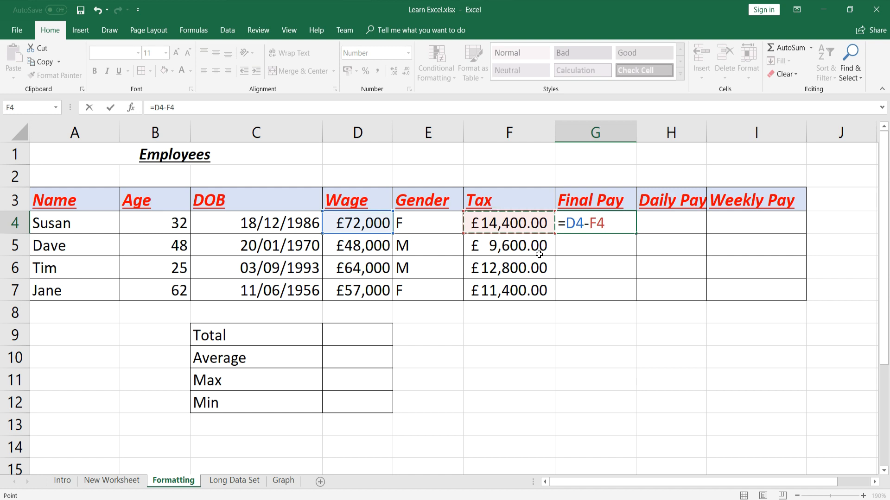
{"action": "key", "text": "Return"}
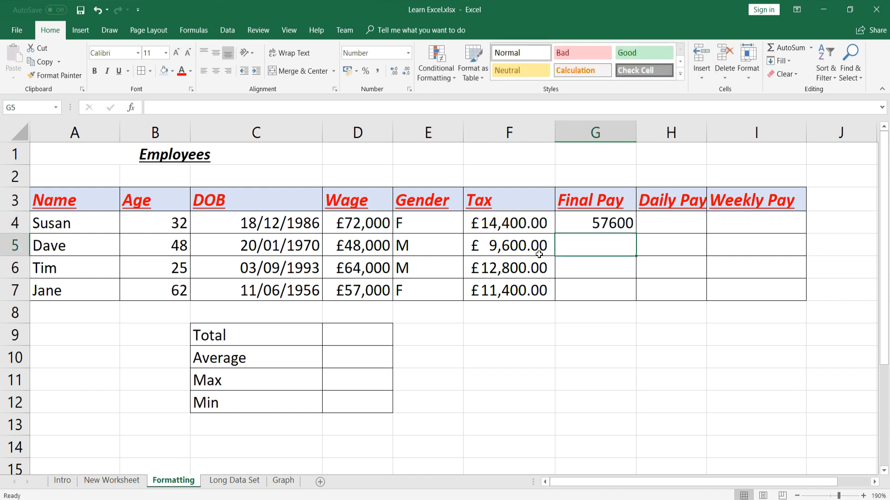
{"action": "left_click", "coordinate": [633, 223]}
{"action": "left_click_drag", "start_coordinate": [635, 234], "coordinate": [635, 301]}
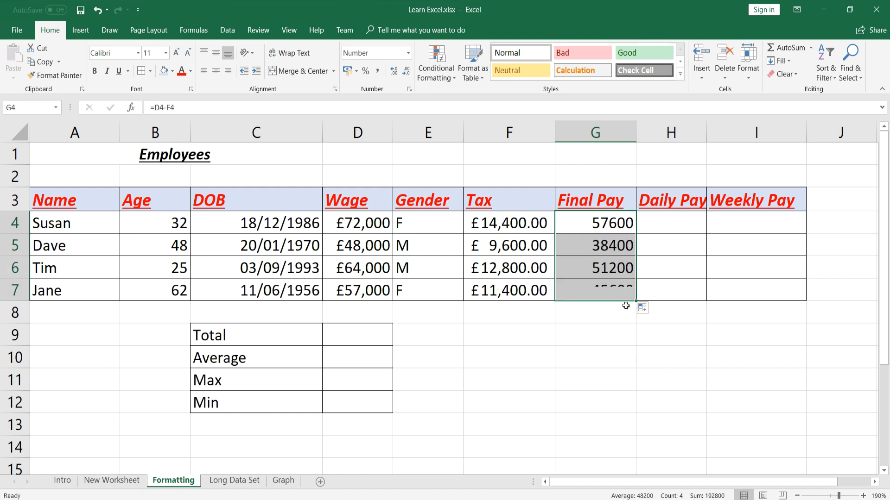
{"action": "left_click", "coordinate": [345, 71]}
{"action": "left_click_drag", "start_coordinate": [635, 134], "coordinate": [646, 133]}
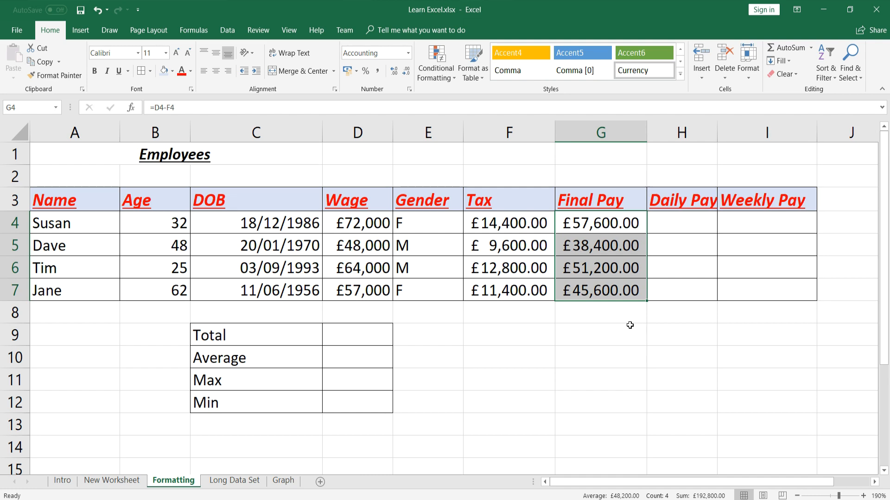
{"action": "left_click_drag", "start_coordinate": [639, 487], "coordinate": [671, 487]}
Widen column H and enter =G4/365 in H4
{"action": "left_click", "coordinate": [601, 223]}
{"action": "left_click_drag", "start_coordinate": [628, 134], "coordinate": [641, 135]}
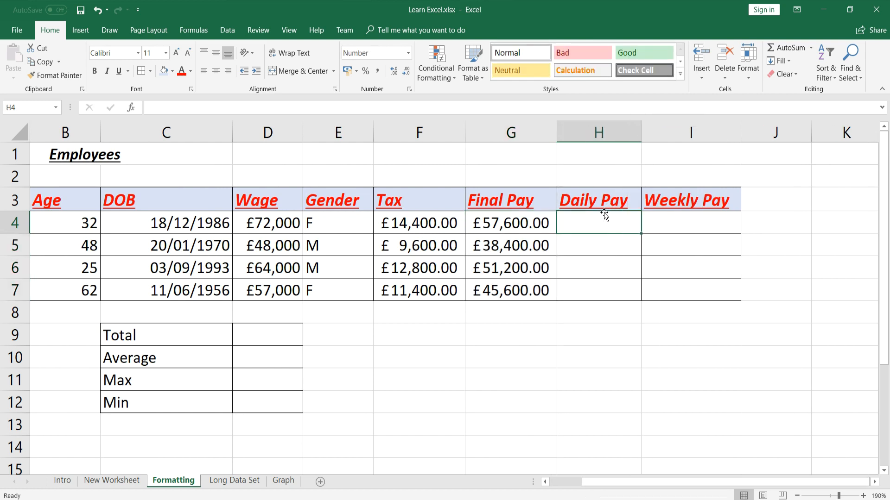
{"action": "type", "text": "="}
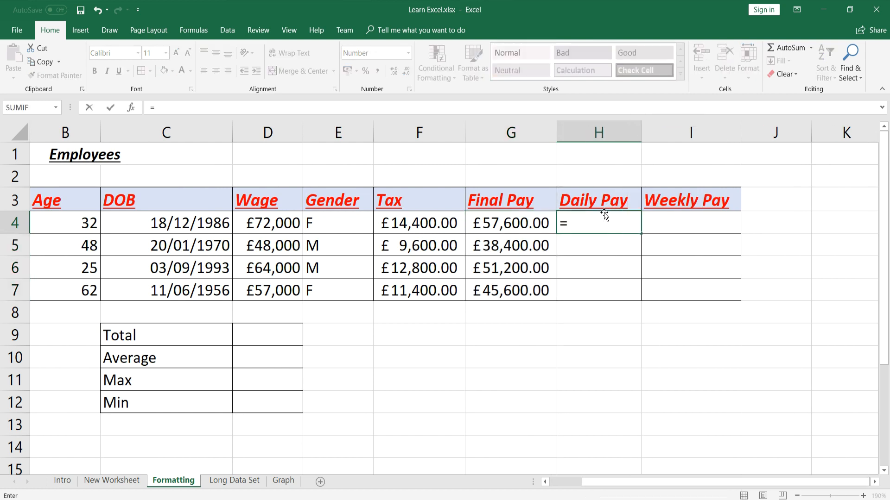
{"action": "left_click", "coordinate": [520, 224]}
{"action": "type", "text": "/"}
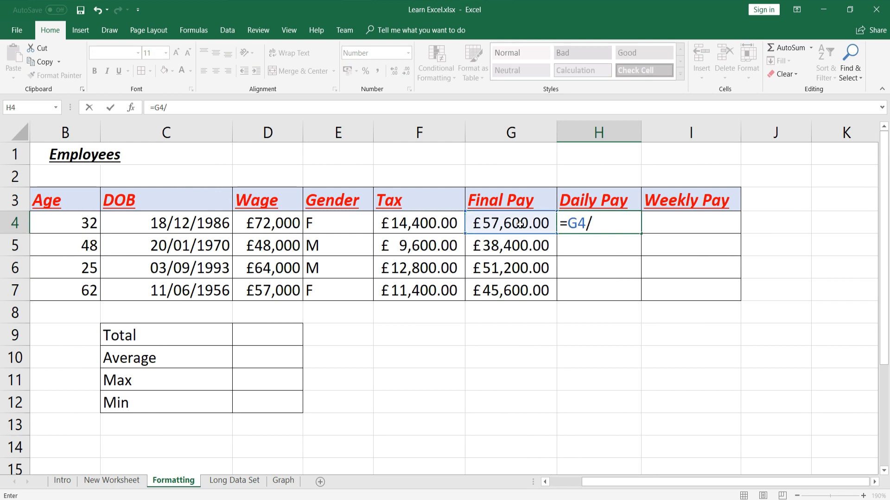
{"action": "type", "text": "365"}
{"action": "double_click", "coordinate": [589, 226]}
{"action": "left_click", "coordinate": [621, 221]}
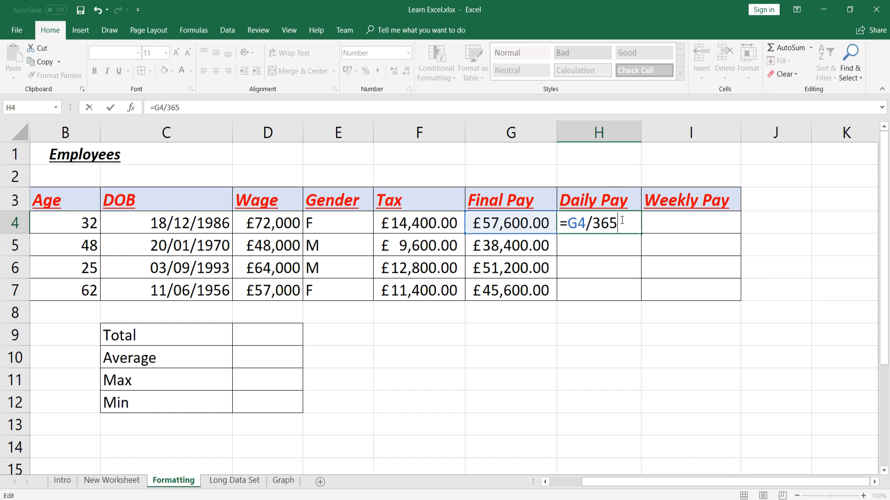
{"action": "key", "text": "Return"}
Fill the Daily Pay formula down to H7 and apply Accounting format
{"action": "left_click", "coordinate": [623, 223]}
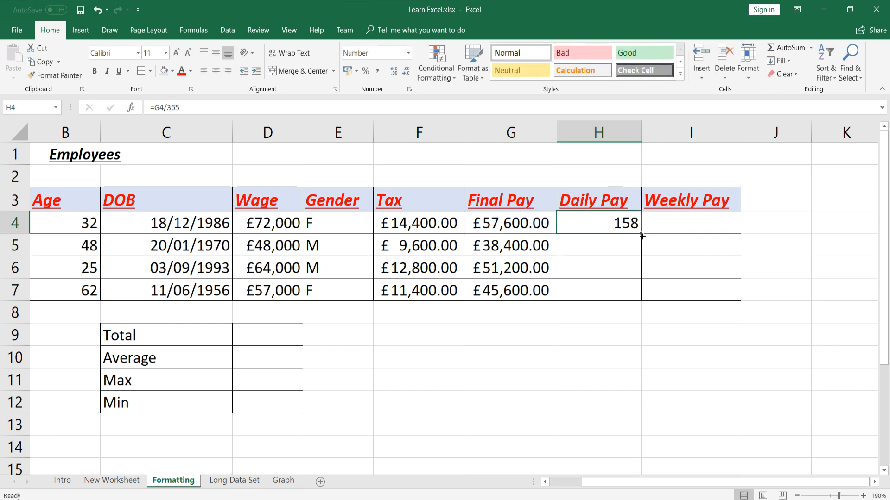
{"action": "left_click_drag", "start_coordinate": [639, 234], "coordinate": [638, 300]}
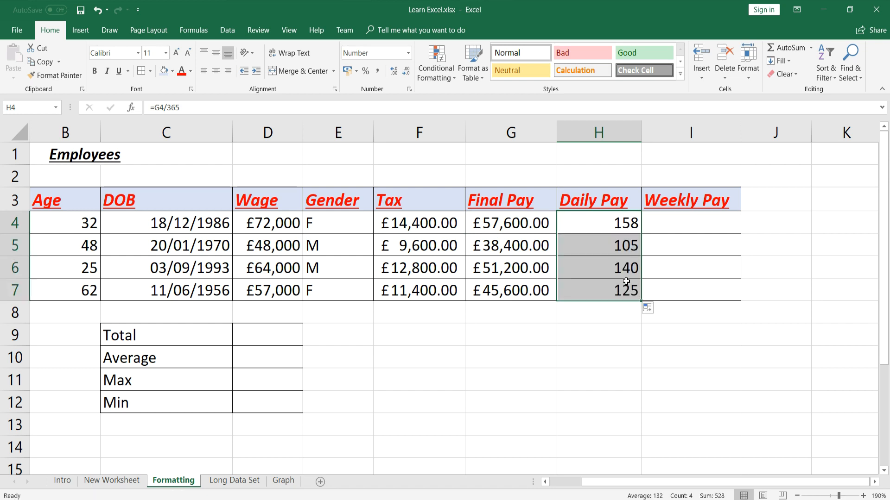
{"action": "left_click", "coordinate": [347, 71]}
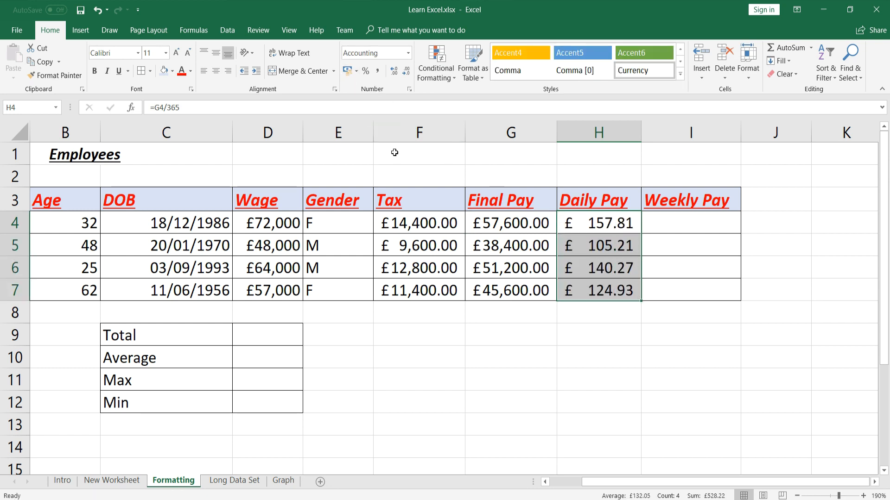
{"action": "left_click", "coordinate": [682, 221]}
{"action": "type", "text": "="}
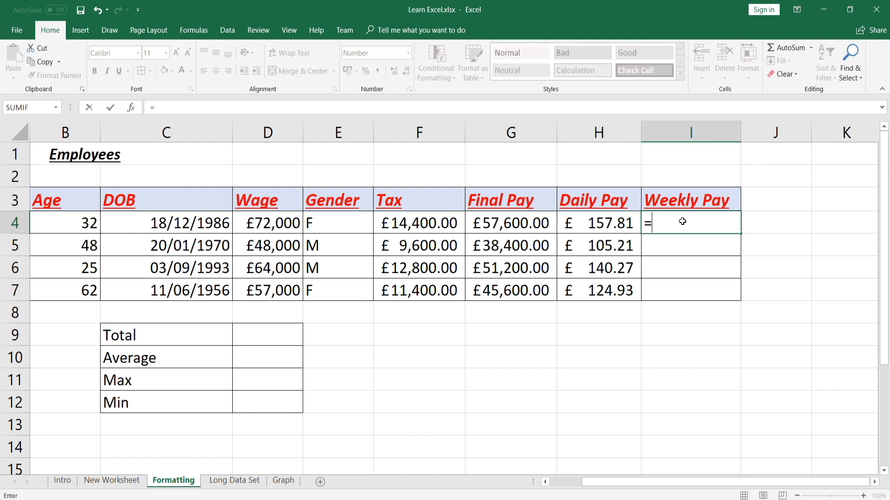
Enter =G4/52 in I4, fill it down to I7, and apply Accounting format
{"action": "left_click", "coordinate": [535, 225]}
{"action": "type", "text": "/"}
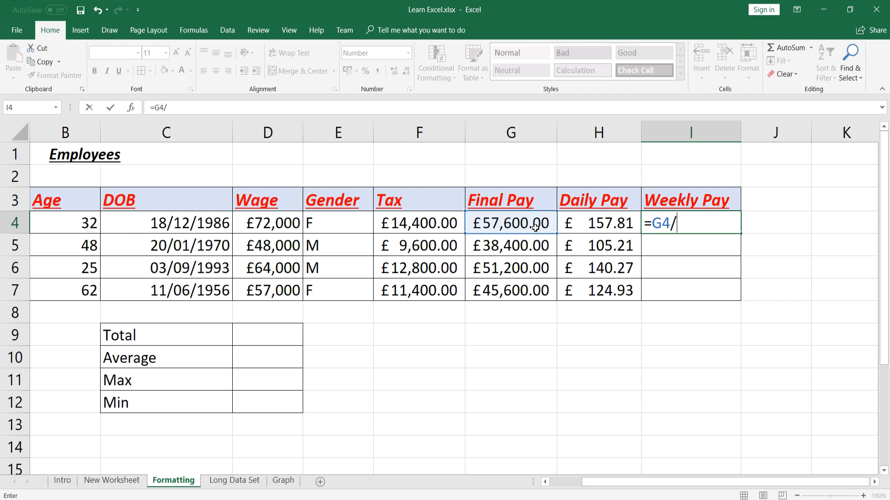
{"action": "type", "text": "52"}
{"action": "key", "text": "Return"}
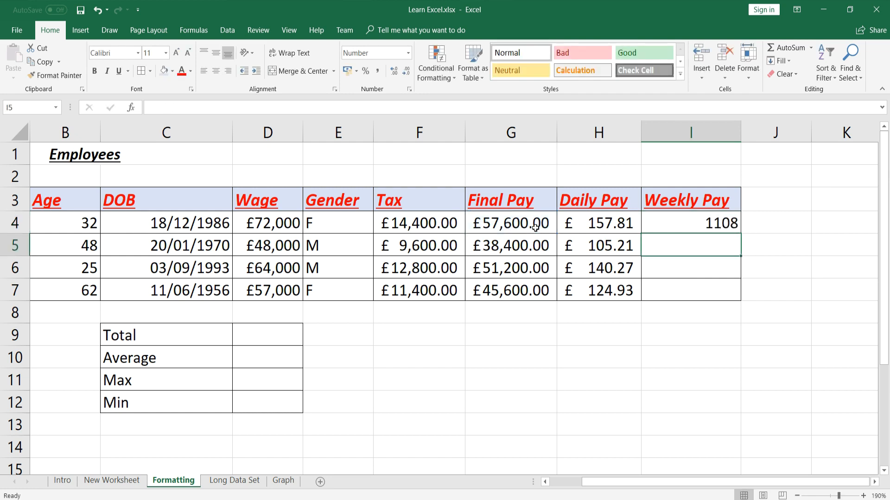
{"action": "left_click", "coordinate": [695, 226]}
{"action": "left_click_drag", "start_coordinate": [740, 235], "coordinate": [734, 299]}
{"action": "left_click", "coordinate": [347, 71]}
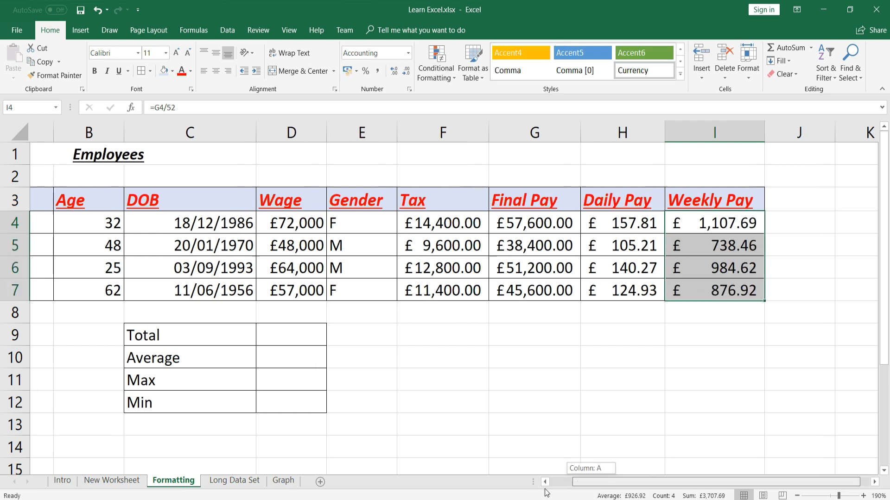
{"action": "left_click_drag", "start_coordinate": [591, 485], "coordinate": [567, 486]}
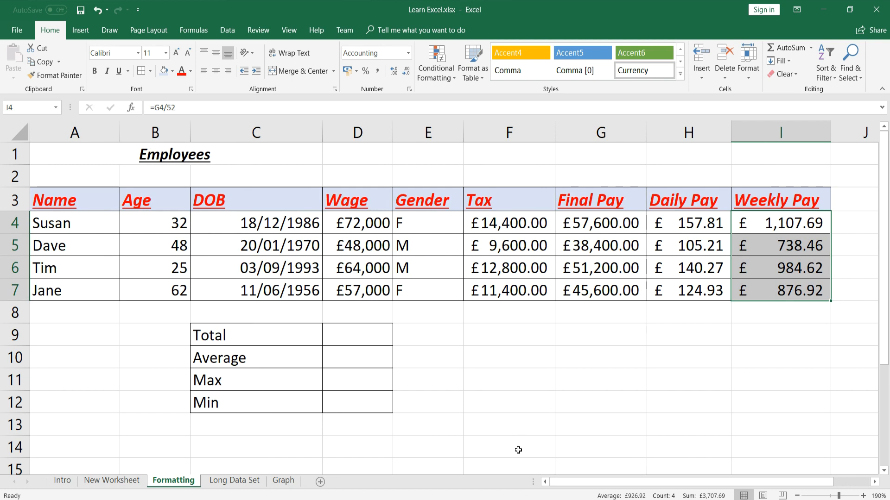
{"action": "left_click", "coordinate": [364, 337]}
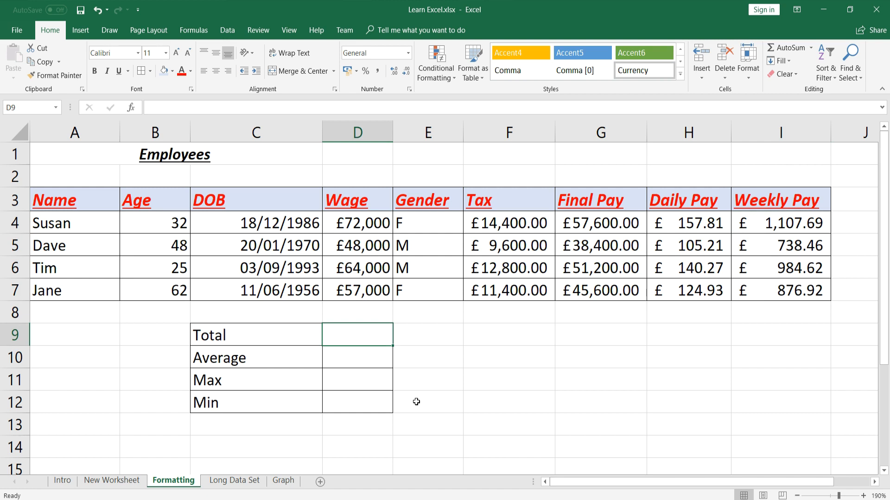
Enter =D4+D5+D6+D7 in D9 to total the wages
{"action": "type", "text": "="}
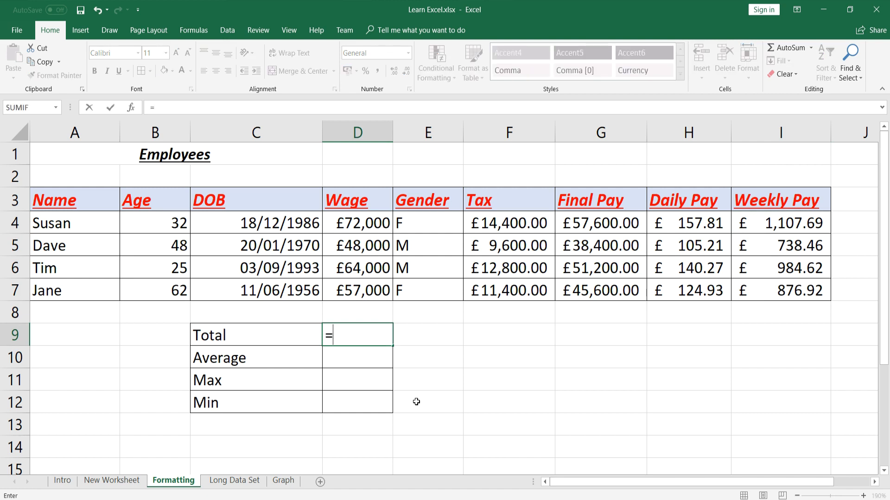
{"action": "left_click", "coordinate": [366, 223]}
{"action": "type", "text": "+"}
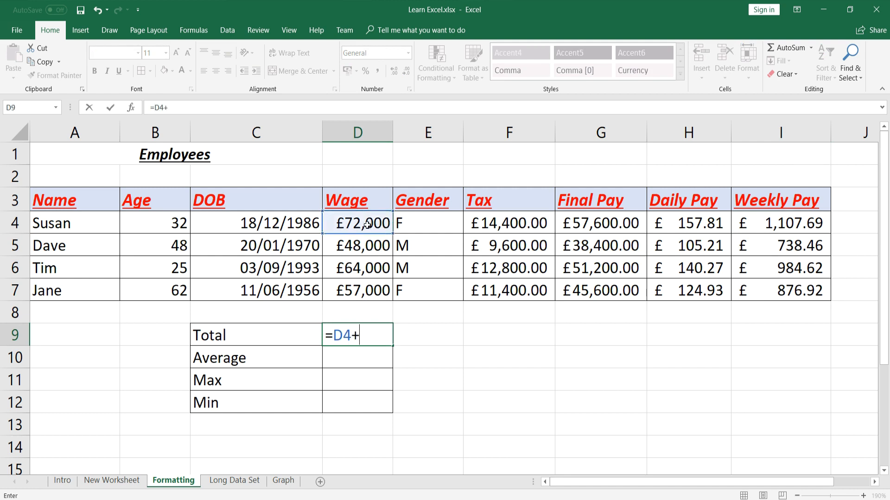
{"action": "left_click", "coordinate": [369, 244]}
{"action": "type", "text": "+"}
{"action": "left_click", "coordinate": [371, 266]}
{"action": "type", "text": "+"}
{"action": "left_click", "coordinate": [368, 291]}
{"action": "key", "text": "Return"}
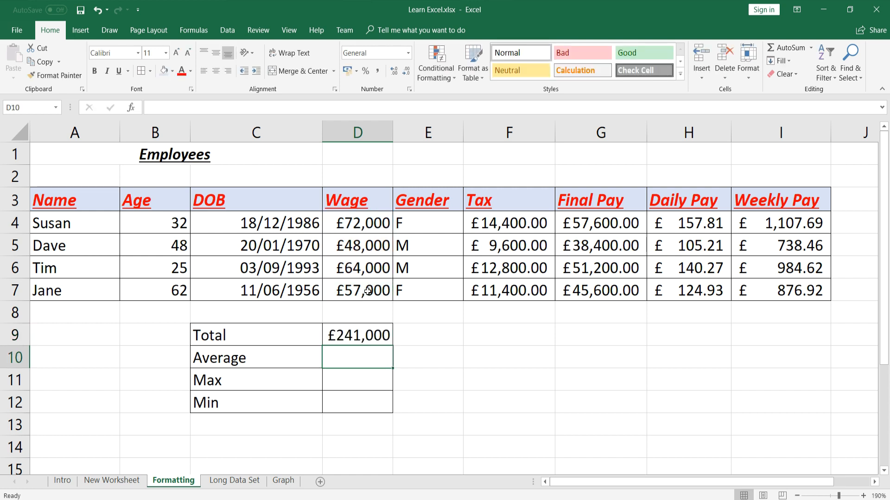
Replace the D9 total with =SUM(D4:D7)
{"action": "left_click", "coordinate": [373, 335]}
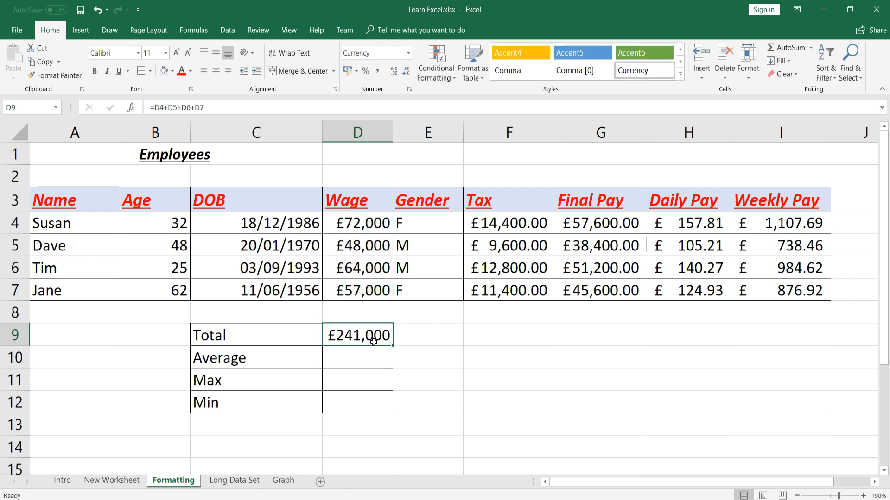
{"action": "key", "text": "Delete"}
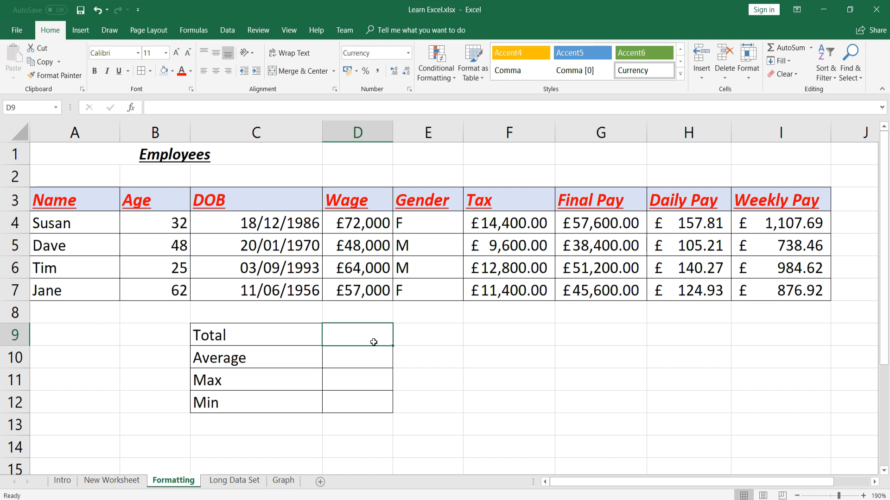
{"action": "type", "text": "="}
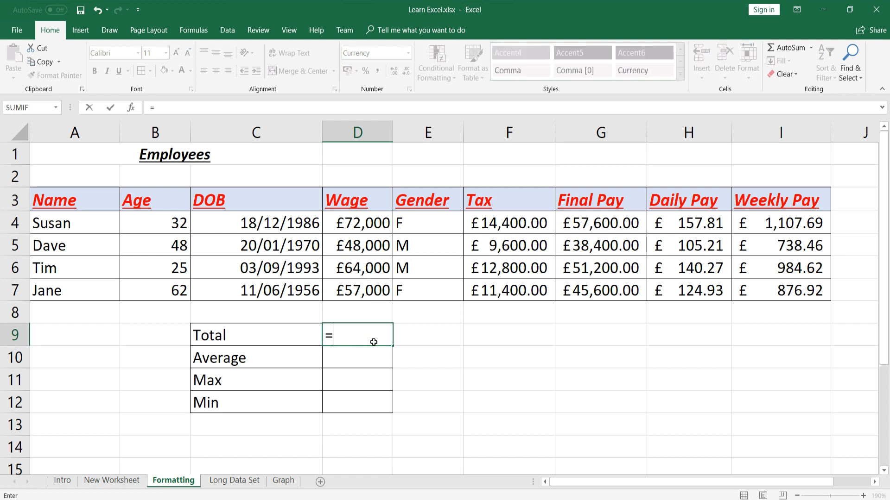
{"action": "type", "text": "sum("}
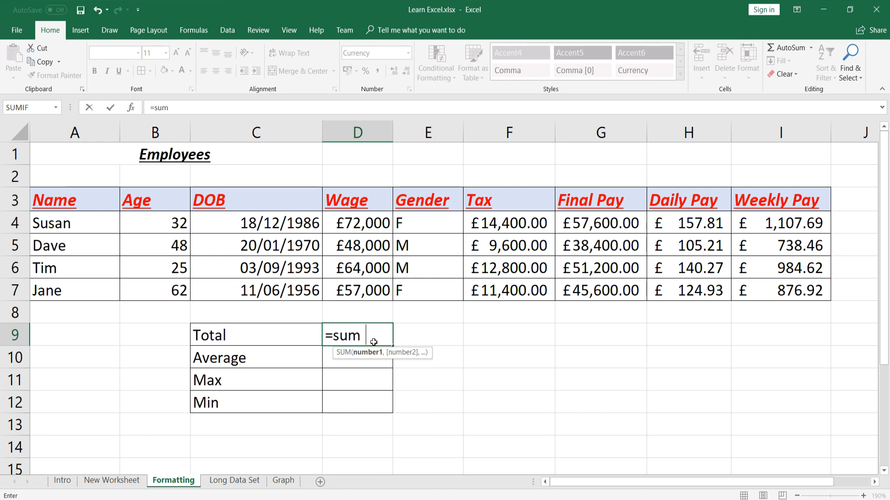
{"action": "left_click", "coordinate": [370, 230]}
{"action": "left_click_drag", "start_coordinate": [369, 230], "coordinate": [367, 290]}
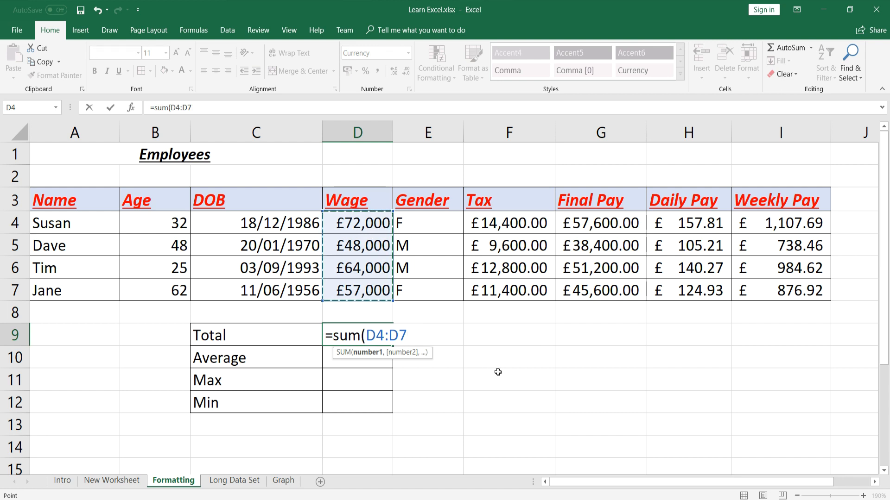
{"action": "type", "text": ")"}
{"action": "key", "text": "Return"}
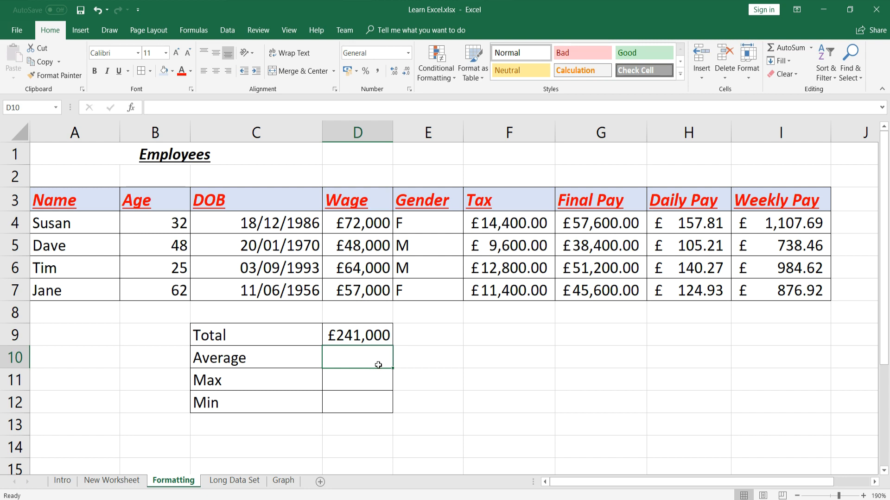
Enter the AVERAGE formula over the wages D4:D7 to show £60,250
{"action": "type", "text": "="}
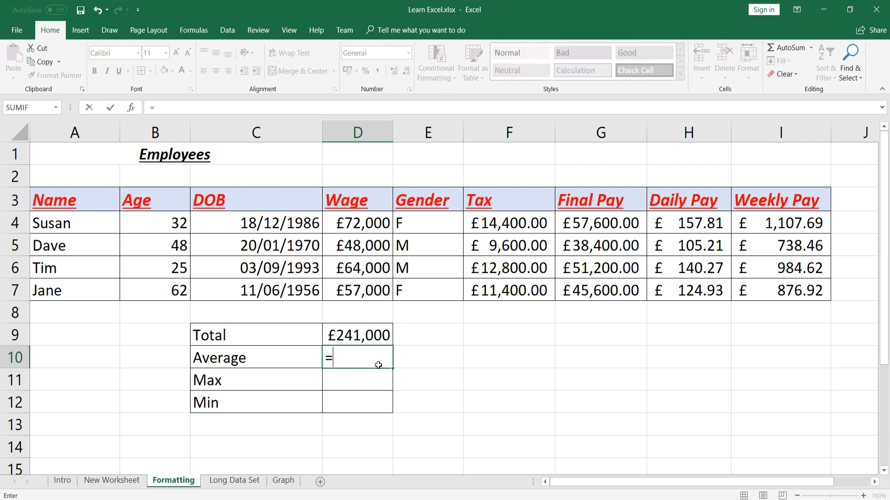
{"action": "type", "text": "ave"}
{"action": "key", "text": "Down"}
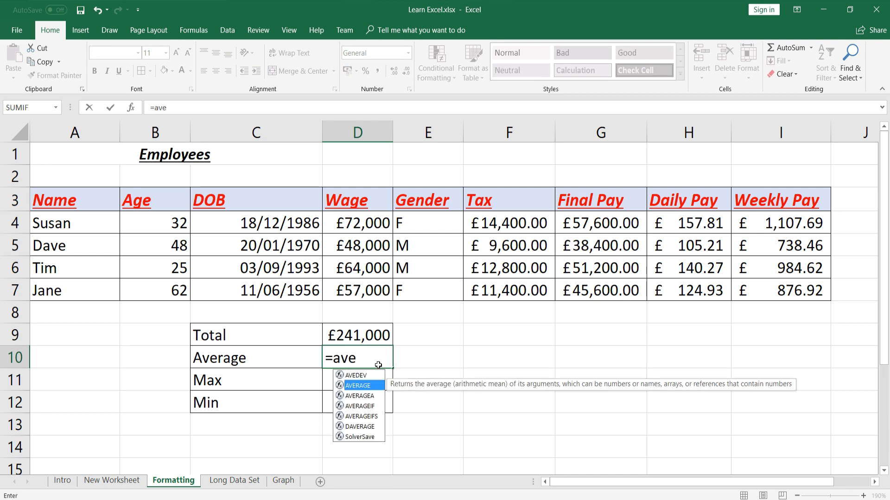
{"action": "key", "text": "Tab"}
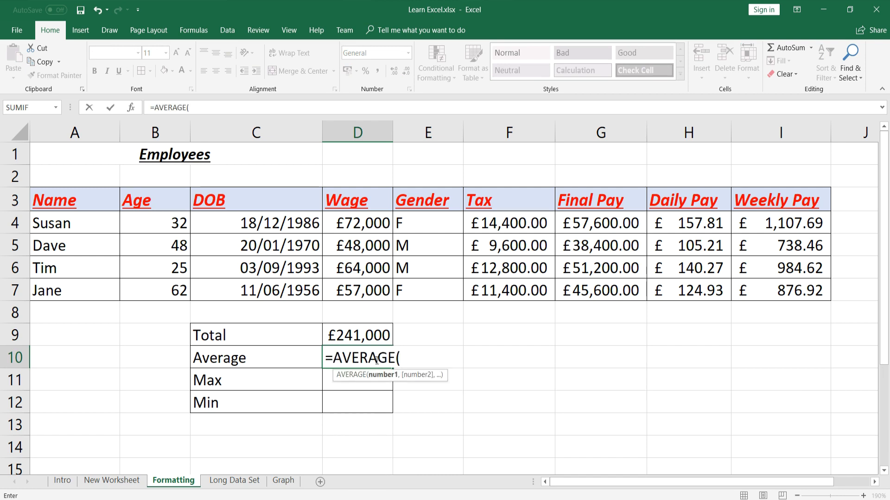
{"action": "left_click_drag", "start_coordinate": [359, 224], "coordinate": [352, 279]}
{"action": "type", "text": ")"}
{"action": "key", "text": "Return"}
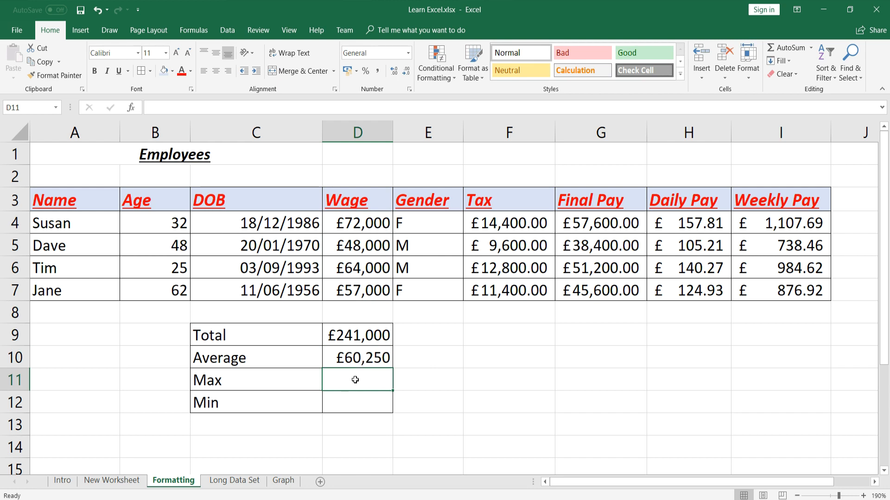
Enter =MAX(D4:D7) to show the highest wage, £72,000
{"action": "type", "text": "="}
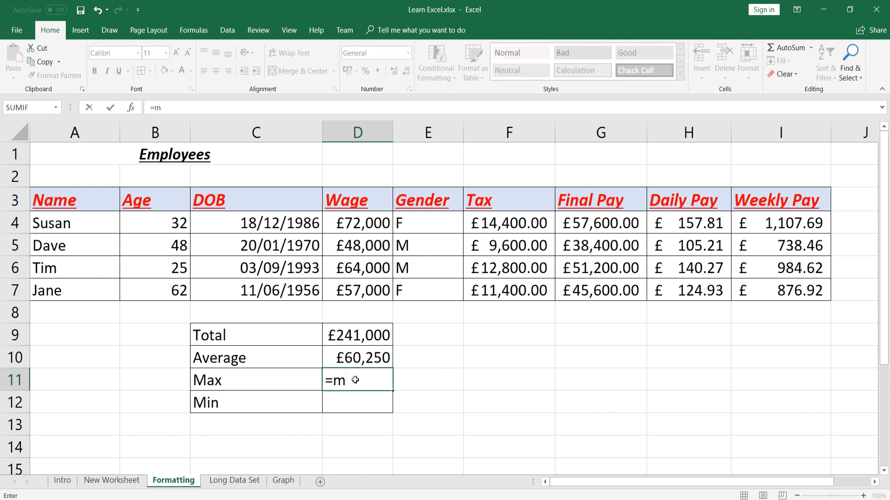
{"action": "type", "text": "max"}
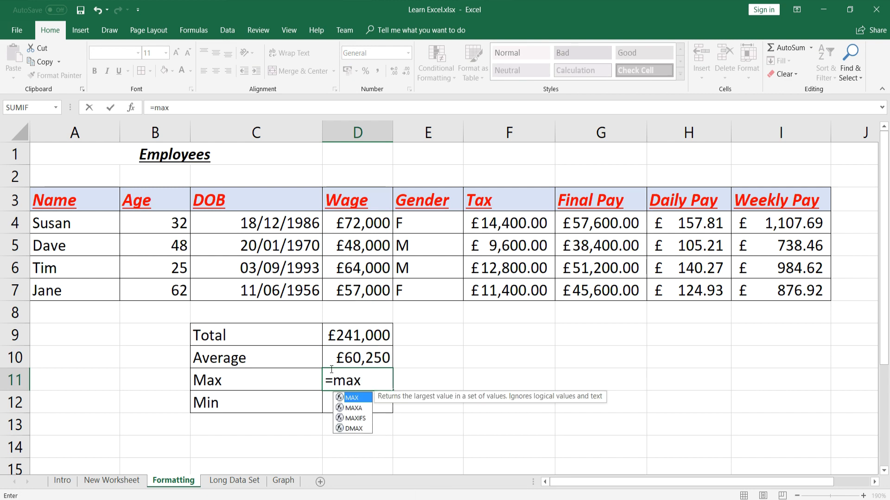
{"action": "type", "text": "("}
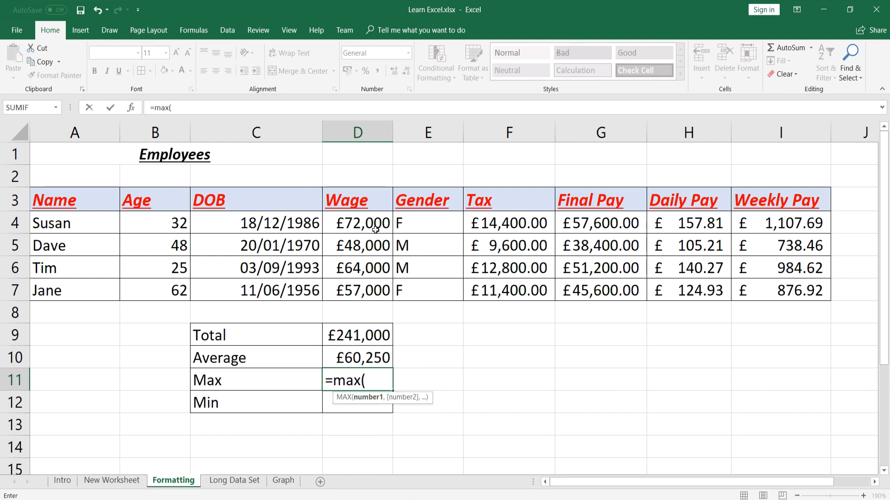
{"action": "left_click_drag", "start_coordinate": [363, 220], "coordinate": [359, 280]}
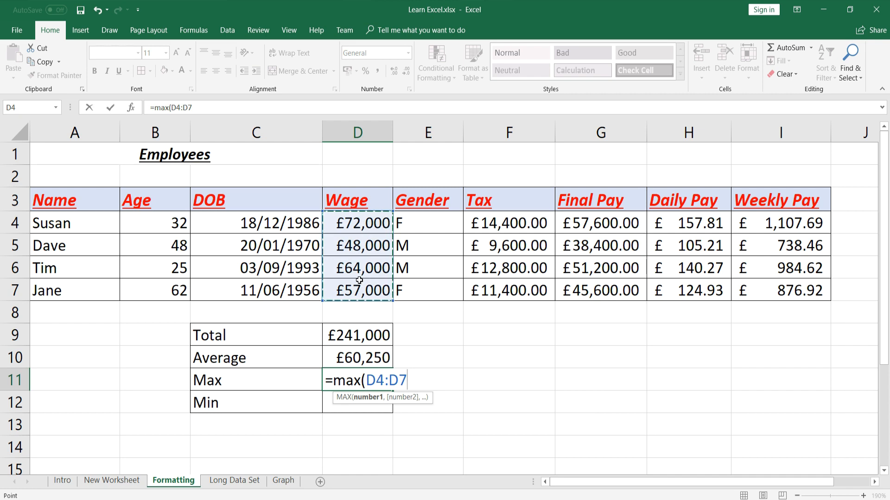
{"action": "type", "text": ")"}
{"action": "key", "text": "Return"}
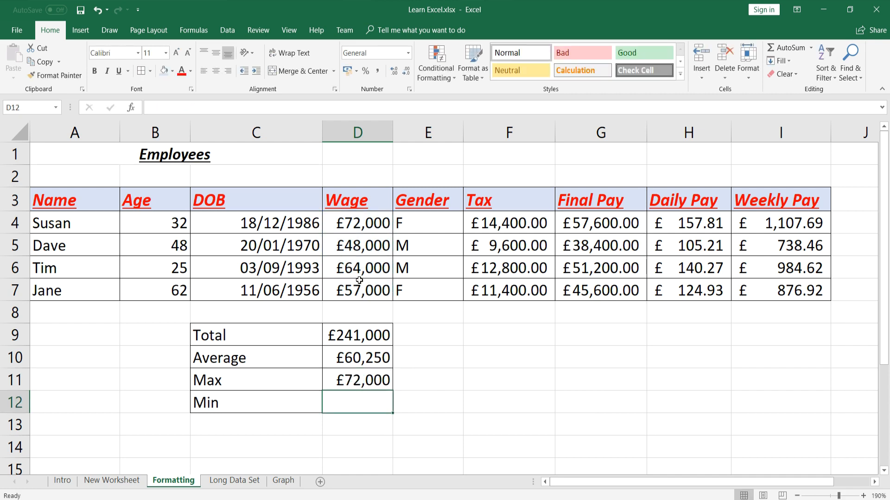
Enter =MIN(D4:D7) in D12 to show the lowest wage, £48,000
{"action": "type", "text": "=min"}
{"action": "key", "text": "Tab"}
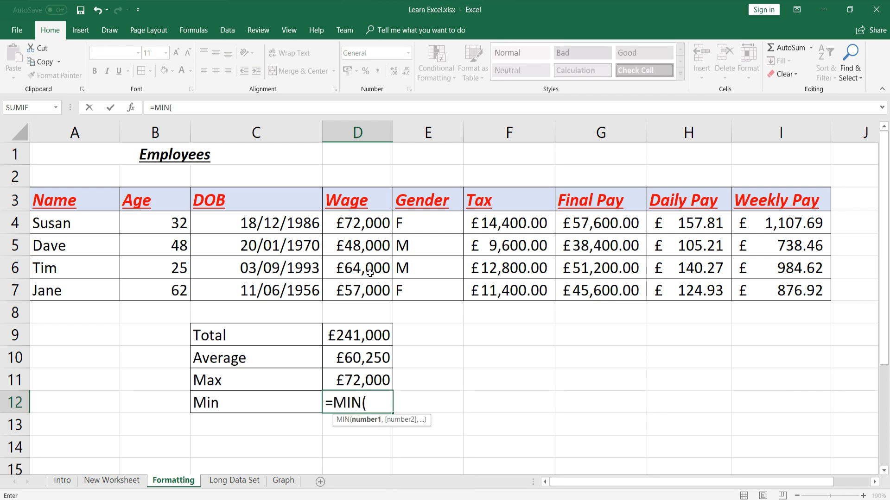
{"action": "left_click_drag", "start_coordinate": [376, 225], "coordinate": [376, 284]}
{"action": "type", "text": ")"}
{"action": "key", "text": "Return"}
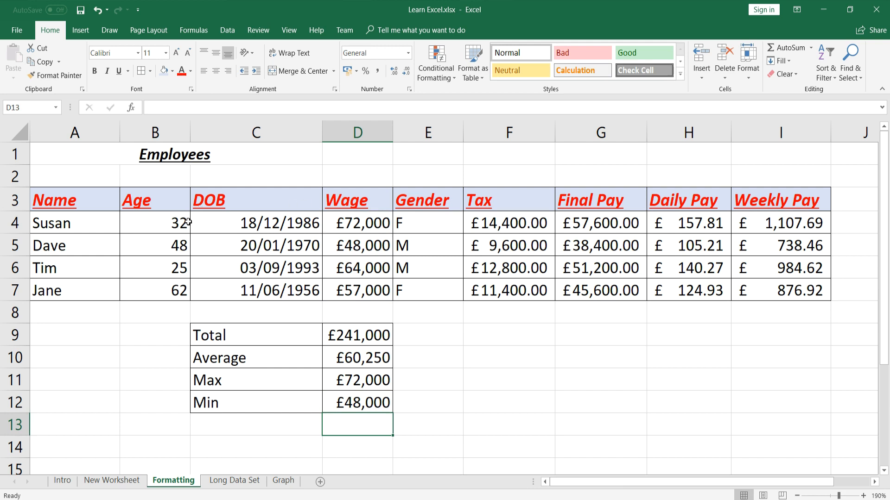
Save the workbook, then enter the label 'Total' in A1 of New Worksheet at about 244% zoom
{"action": "left_click", "coordinate": [82, 11]}
{"action": "left_click", "coordinate": [108, 486]}
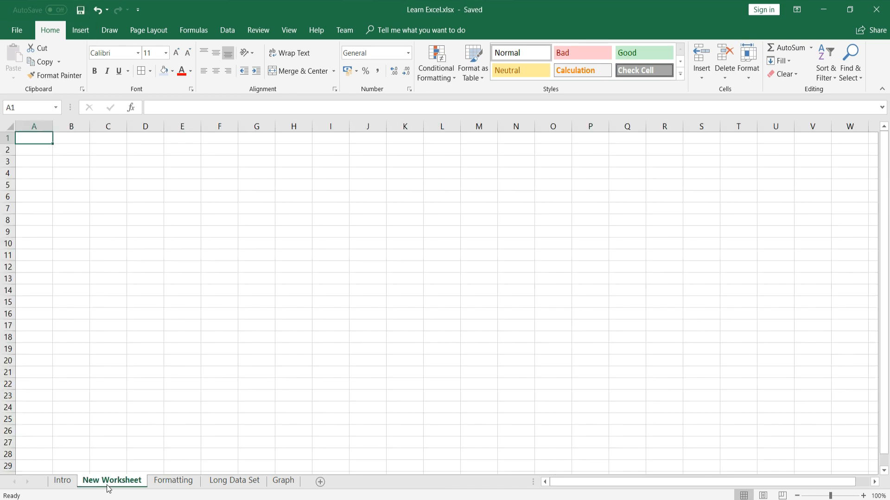
{"action": "left_click", "coordinate": [833, 495]}
{"action": "left_click_drag", "start_coordinate": [832, 496], "coordinate": [844, 496]}
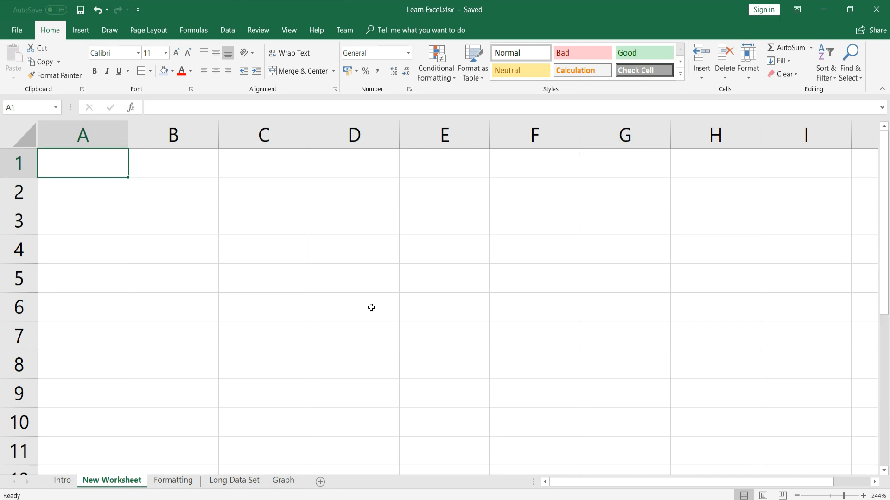
{"action": "type", "text": "Total"}
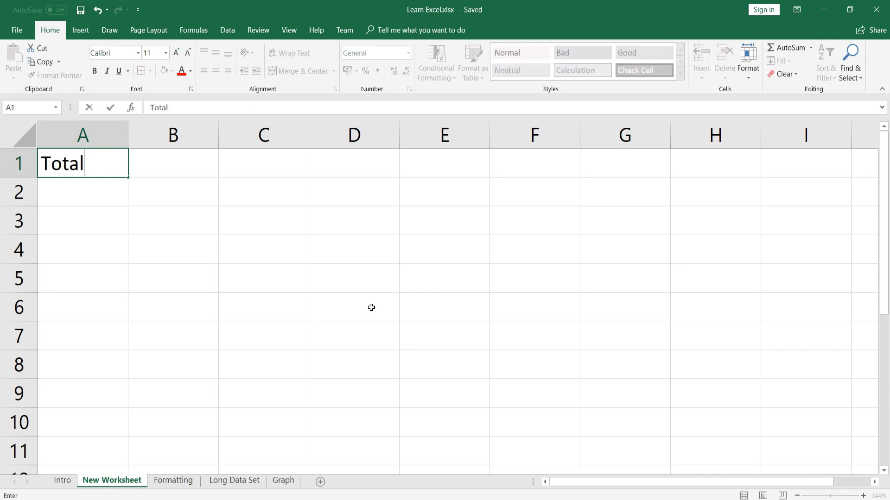
{"action": "key", "text": "Tab"}
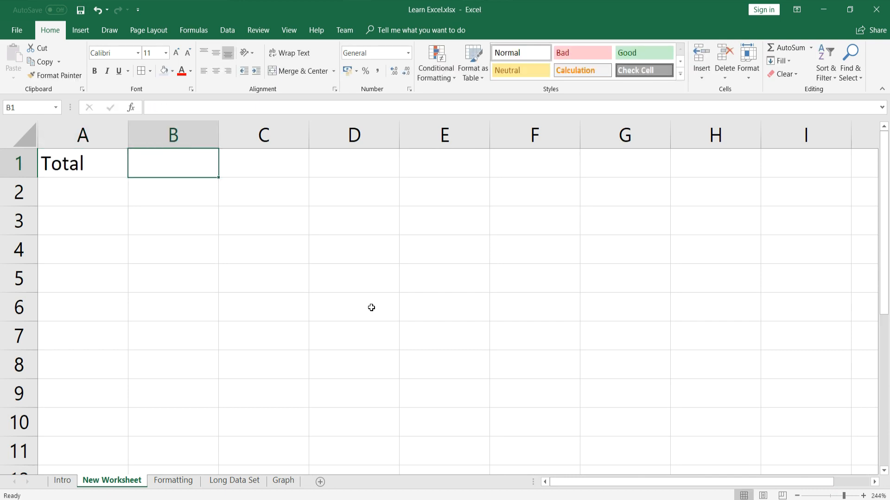
Link B1 to the Formatting sheet's £241,000 total with =Formatting!D9, then save
{"action": "type", "text": "="}
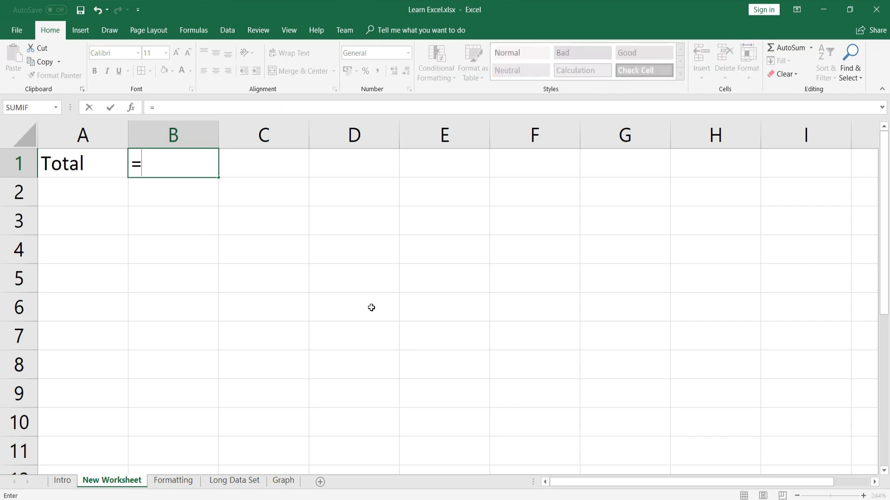
{"action": "left_click", "coordinate": [182, 484]}
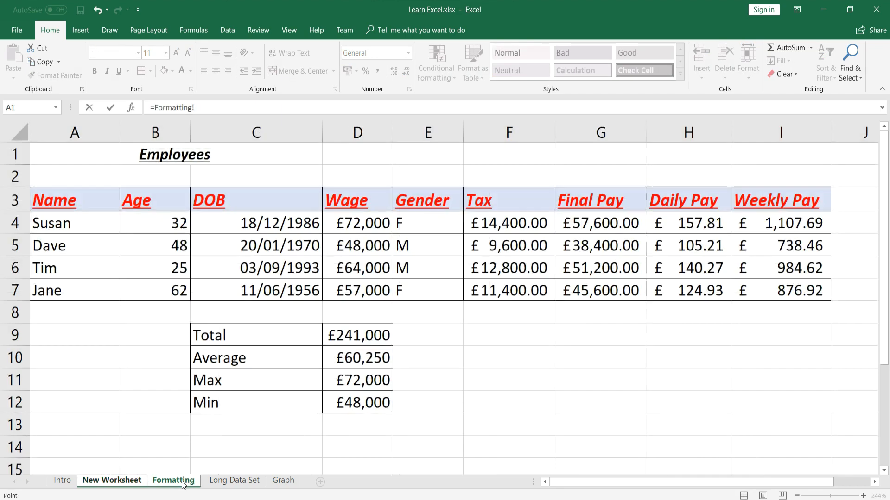
{"action": "left_click", "coordinate": [353, 336]}
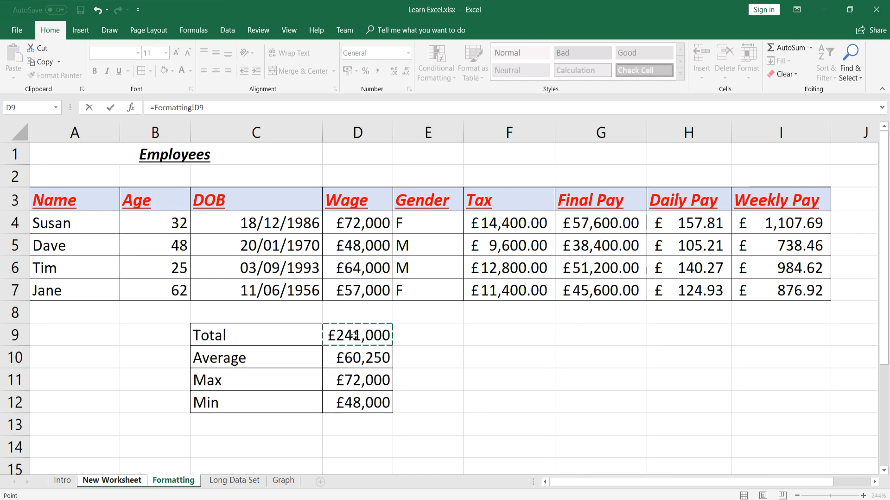
{"action": "left_click", "coordinate": [111, 109]}
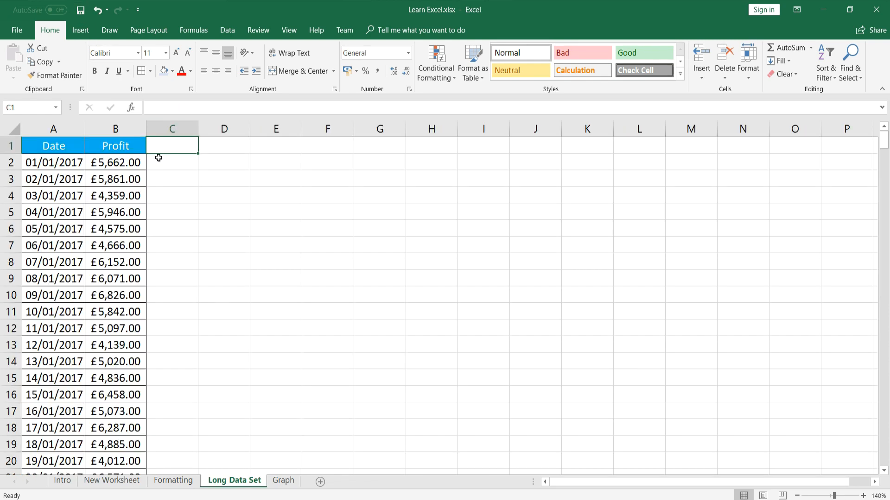
{"action": "left_click", "coordinate": [81, 10]}
Freeze the top row of Long Data Set so the Date and Profit headers stay visible
{"action": "scroll", "coordinate": [230, 238], "scroll_direction": "down", "scroll_amount": 7}
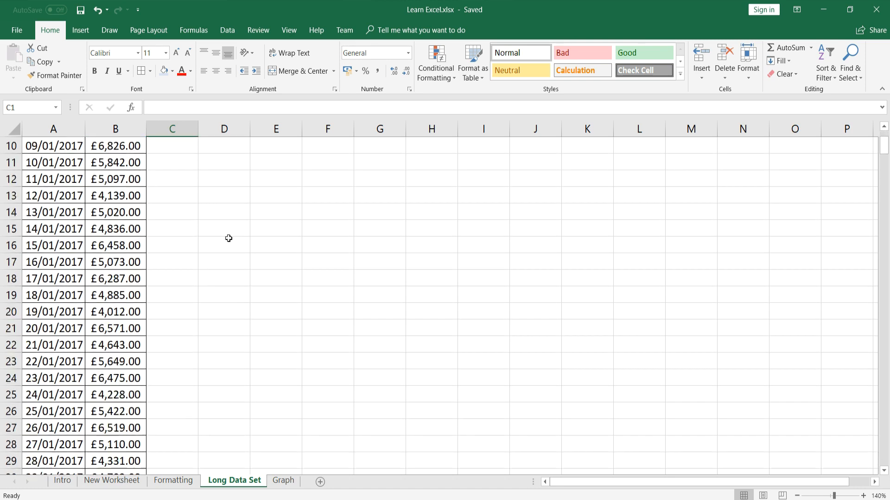
{"action": "scroll", "coordinate": [223, 233], "scroll_direction": "down", "scroll_amount": 14}
{"action": "scroll", "coordinate": [221, 232], "scroll_direction": "up", "scroll_amount": 11}
{"action": "scroll", "coordinate": [221, 232], "scroll_direction": "up", "scroll_amount": 10}
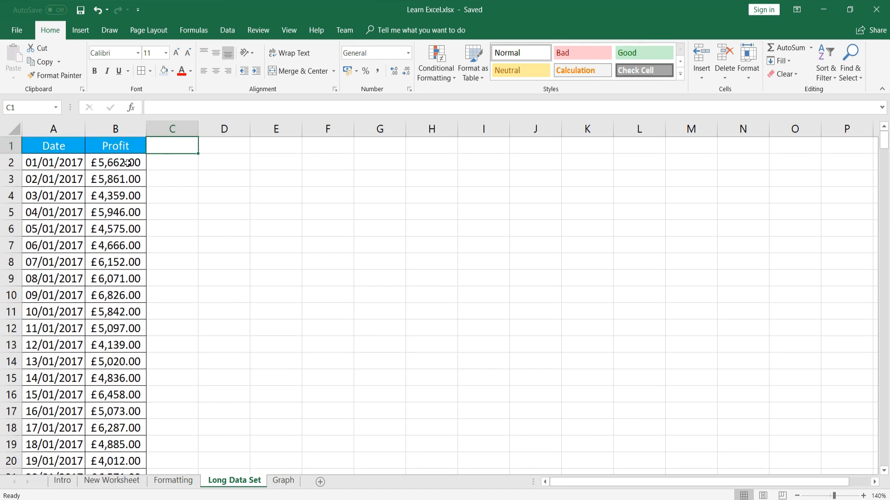
{"action": "scroll", "coordinate": [185, 179], "scroll_direction": "down", "scroll_amount": 5}
{"action": "scroll", "coordinate": [186, 181], "scroll_direction": "up", "scroll_amount": 5}
{"action": "left_click", "coordinate": [290, 33]}
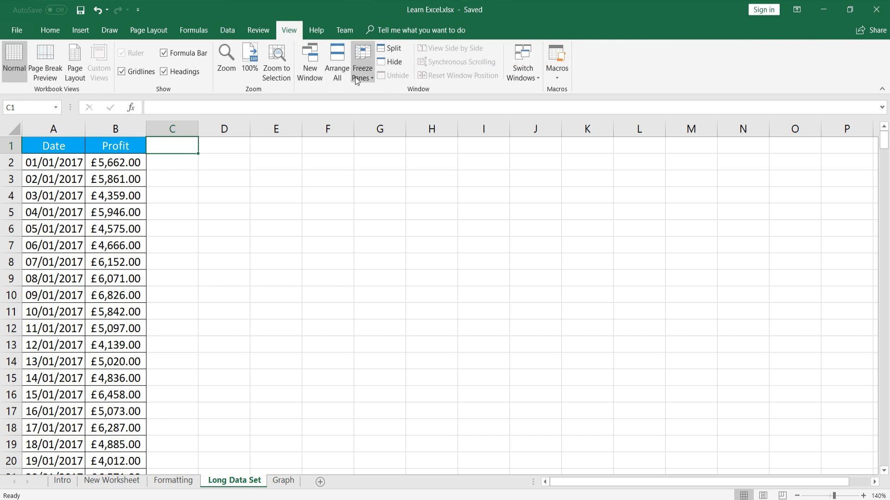
{"action": "left_click", "coordinate": [369, 75]}
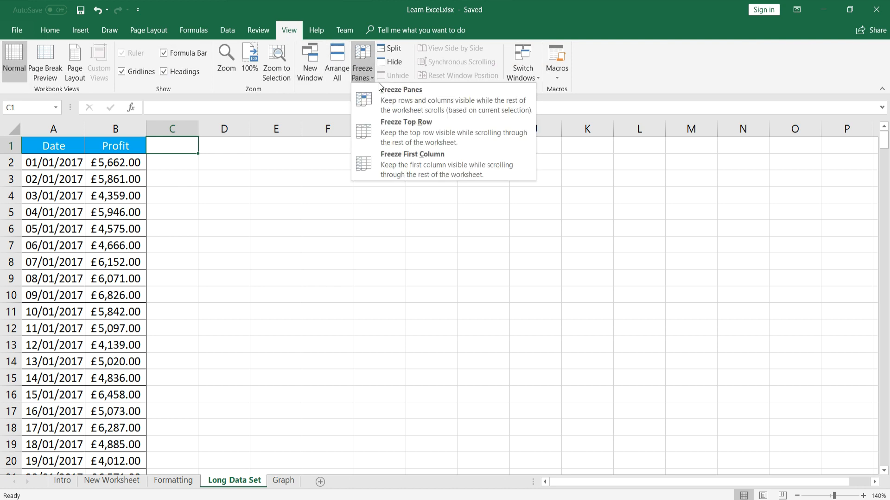
{"action": "left_click", "coordinate": [411, 127]}
Check that the header stays fixed while scrolling, then select the Date and Profit headers A1:B1
{"action": "scroll", "coordinate": [240, 195], "scroll_direction": "down", "scroll_amount": 9}
{"action": "scroll", "coordinate": [190, 204], "scroll_direction": "down", "scroll_amount": 6}
{"action": "scroll", "coordinate": [182, 212], "scroll_direction": "up", "scroll_amount": 15}
{"action": "scroll", "coordinate": [181, 212], "scroll_direction": "up", "scroll_amount": 1}
{"action": "scroll", "coordinate": [181, 211], "scroll_direction": "down", "scroll_amount": 19}
{"action": "scroll", "coordinate": [179, 211], "scroll_direction": "up", "scroll_amount": 11}
{"action": "scroll", "coordinate": [178, 211], "scroll_direction": "up", "scroll_amount": 8}
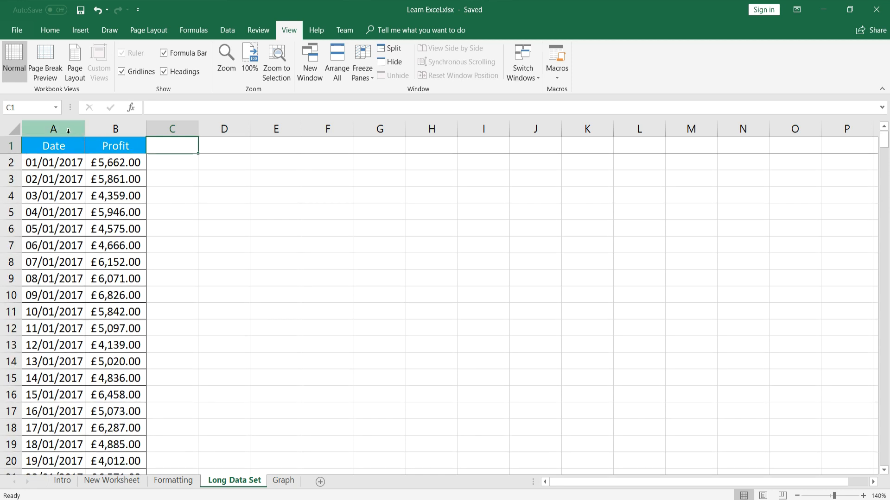
{"action": "left_click_drag", "start_coordinate": [53, 146], "coordinate": [105, 145]}
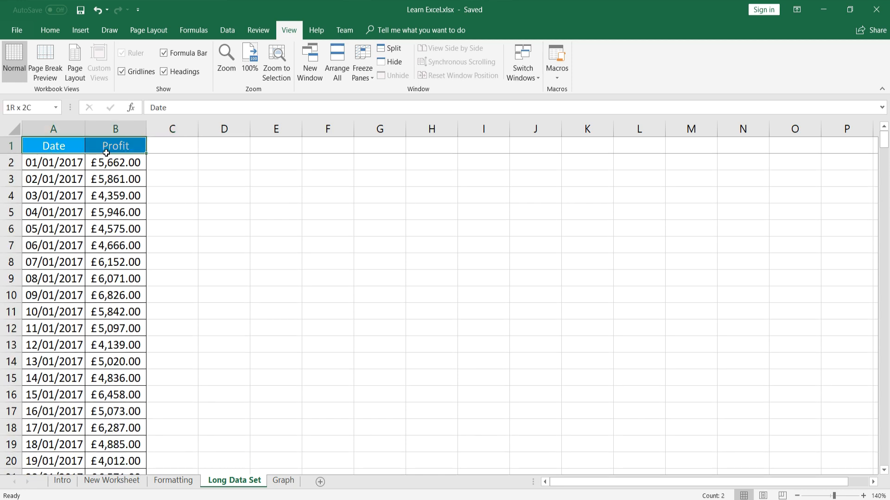
{"action": "left_click", "coordinate": [51, 31]}
Format A1:B366 as a table with headers, giving the Date and Profit columns filter arrows
{"action": "left_click", "coordinate": [41, 165]}
{"action": "left_click_drag", "start_coordinate": [37, 147], "coordinate": [137, 436]}
{"action": "scroll", "coordinate": [326, 164], "scroll_direction": "up", "scroll_amount": 1}
{"action": "scroll", "coordinate": [326, 165], "scroll_direction": "up", "scroll_amount": 1}
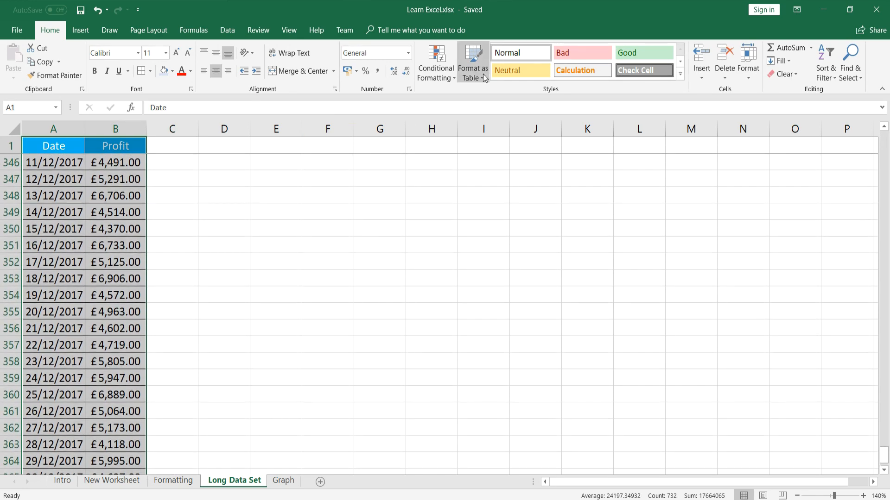
{"action": "left_click", "coordinate": [483, 74]}
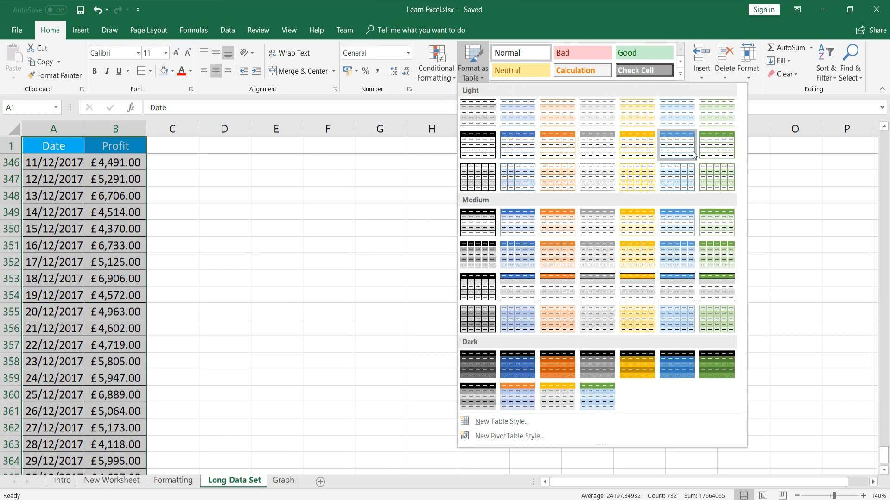
{"action": "key", "text": "Escape"}
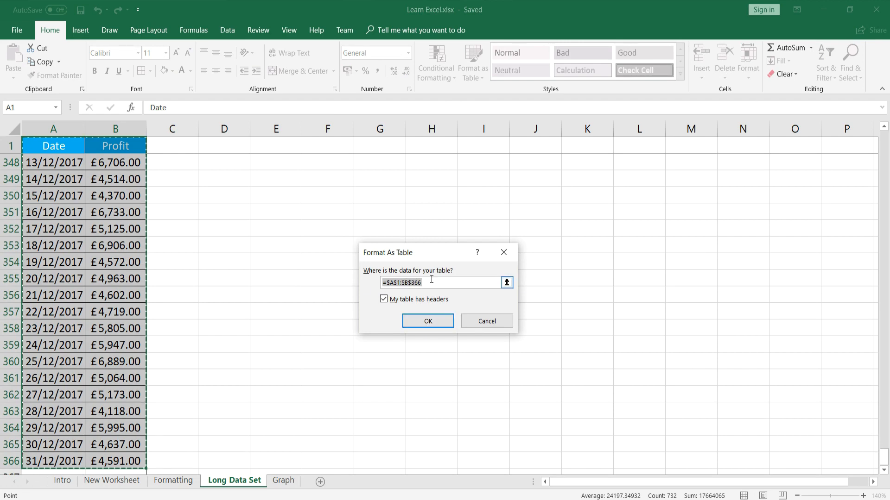
{"action": "left_click", "coordinate": [424, 321]}
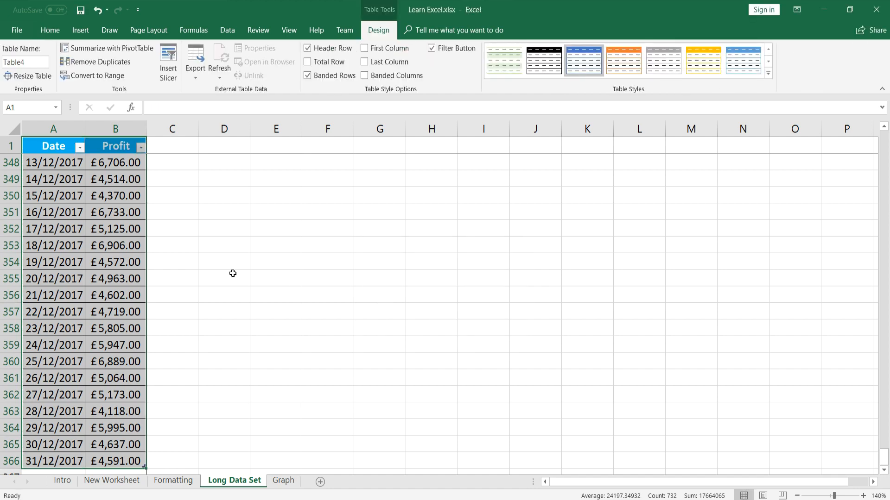
{"action": "scroll", "coordinate": [204, 278], "scroll_direction": "up", "scroll_amount": 9}
{"action": "left_click_drag", "start_coordinate": [884, 432], "coordinate": [874, 139]}
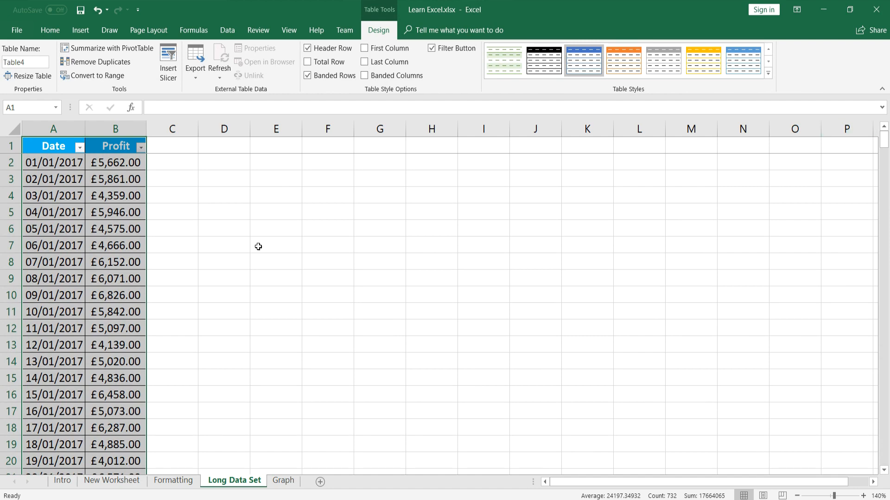
{"action": "left_click", "coordinate": [225, 246]}
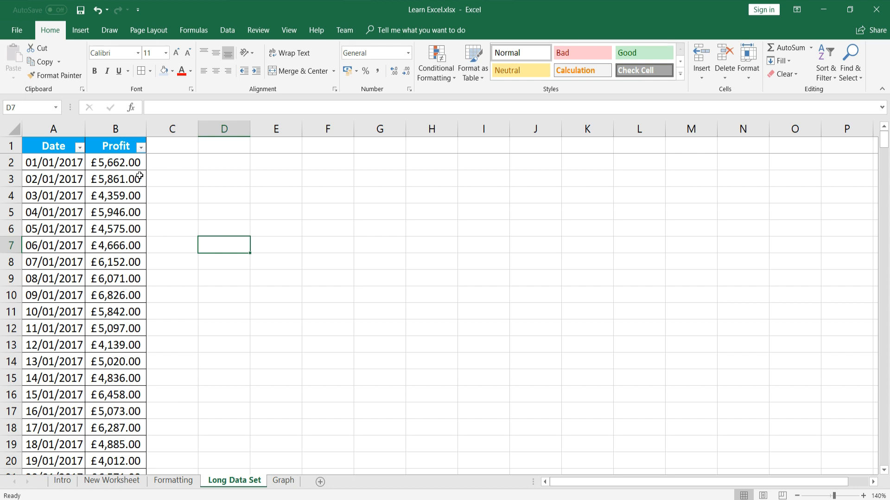
Sort the Profit column from largest to smallest and inspect the top row
{"action": "left_click", "coordinate": [141, 148]}
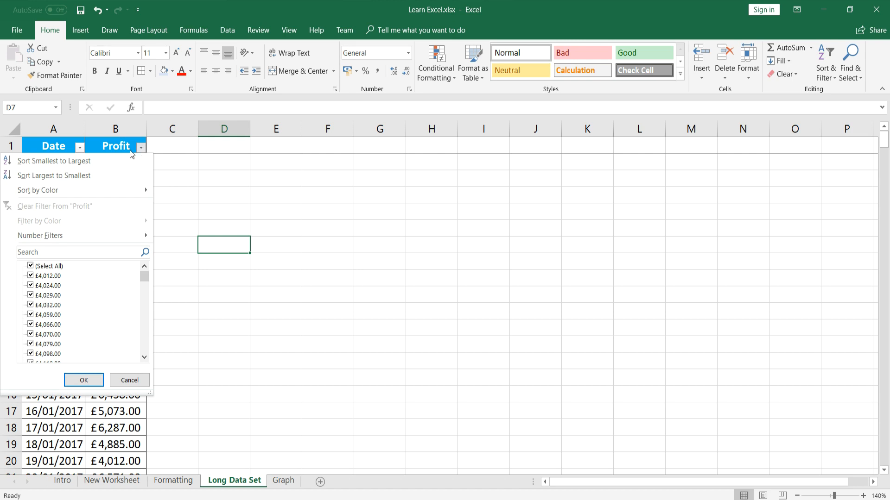
{"action": "left_click", "coordinate": [76, 175]}
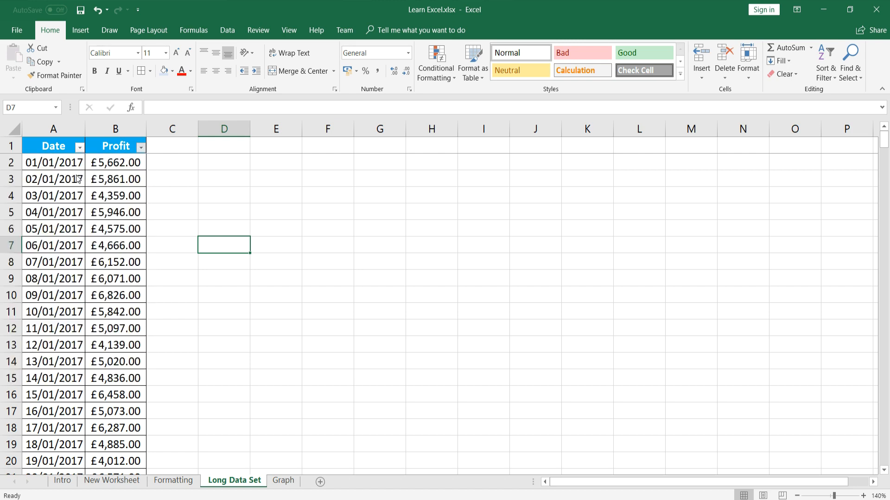
{"action": "left_click", "coordinate": [116, 165]}
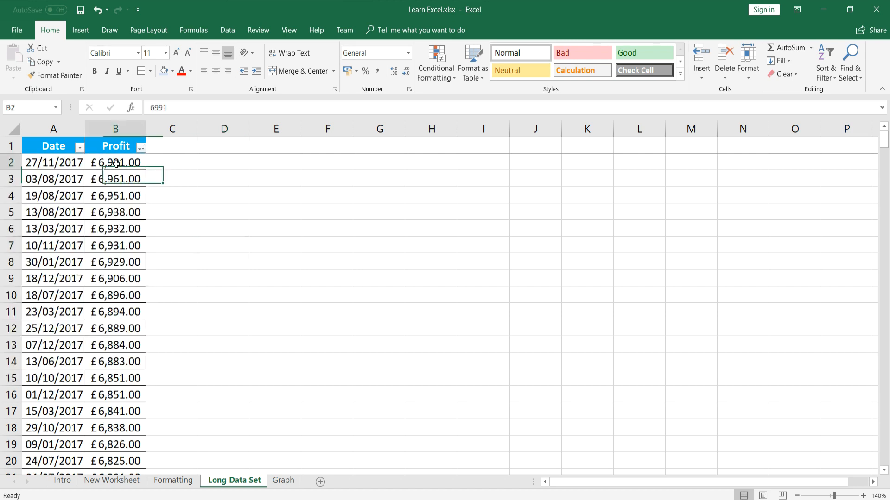
{"action": "left_click_drag", "start_coordinate": [70, 163], "coordinate": [116, 166]}
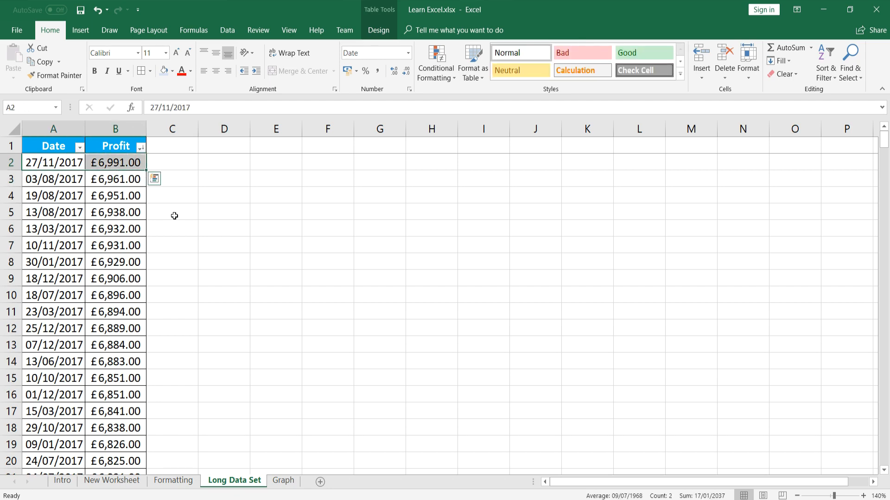
{"action": "left_click_drag", "start_coordinate": [885, 143], "coordinate": [887, 466]}
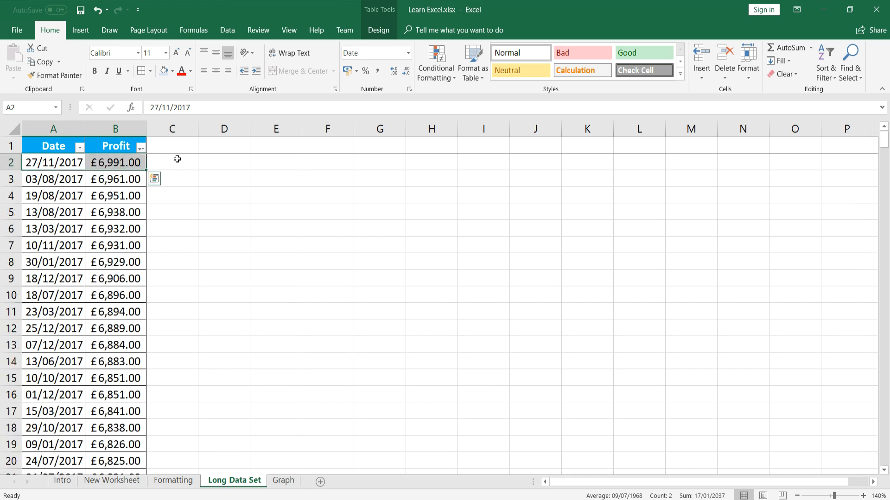
{"action": "left_click", "coordinate": [176, 159]}
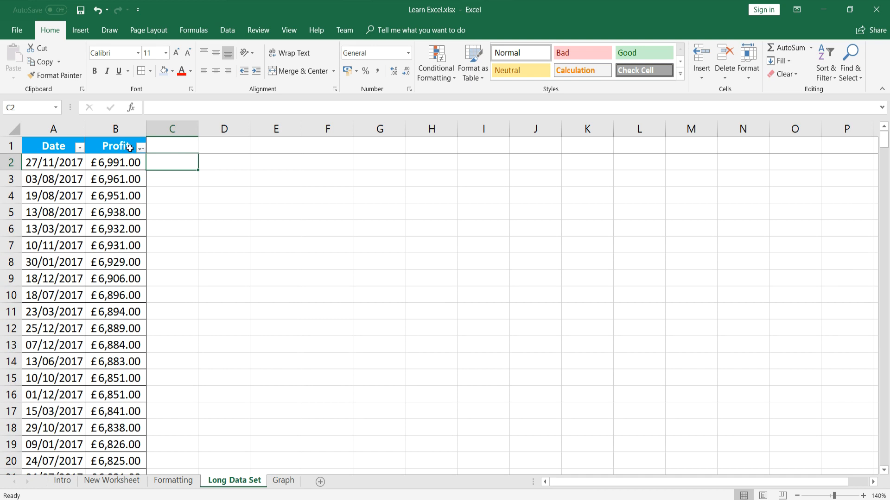
Filter the Date column to show only the June 2017 rows
{"action": "left_click", "coordinate": [79, 148]}
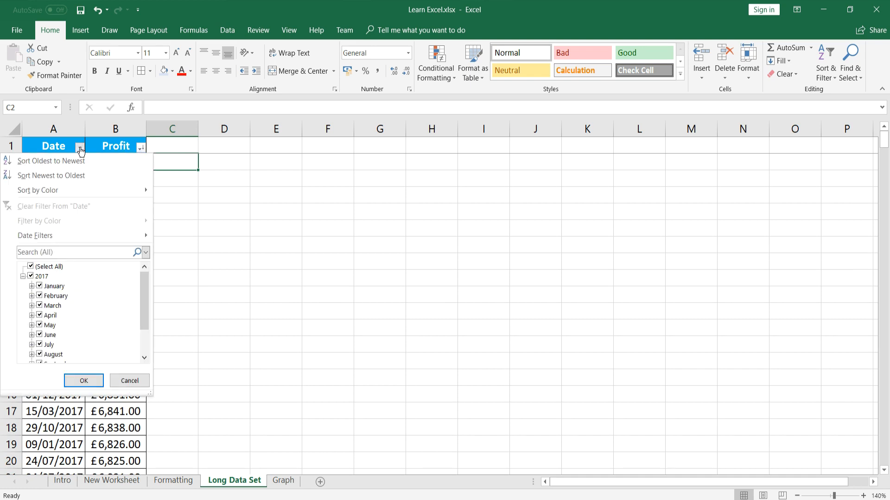
{"action": "left_click", "coordinate": [31, 267]}
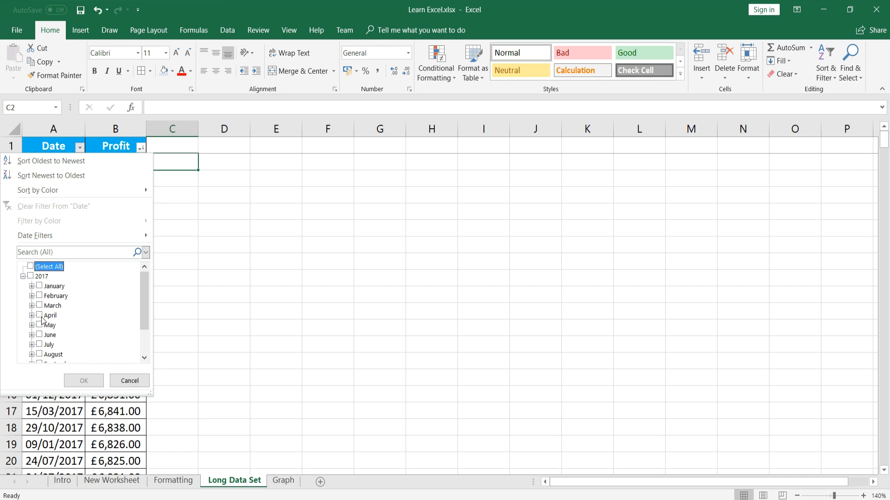
{"action": "left_click", "coordinate": [40, 335]}
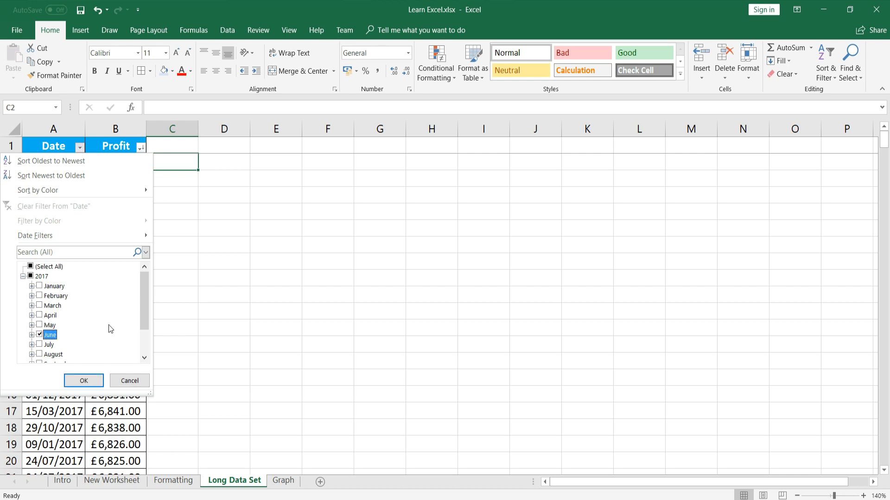
{"action": "left_click", "coordinate": [78, 380]}
{"action": "scroll", "coordinate": [65, 182], "scroll_direction": "down", "scroll_amount": 5}
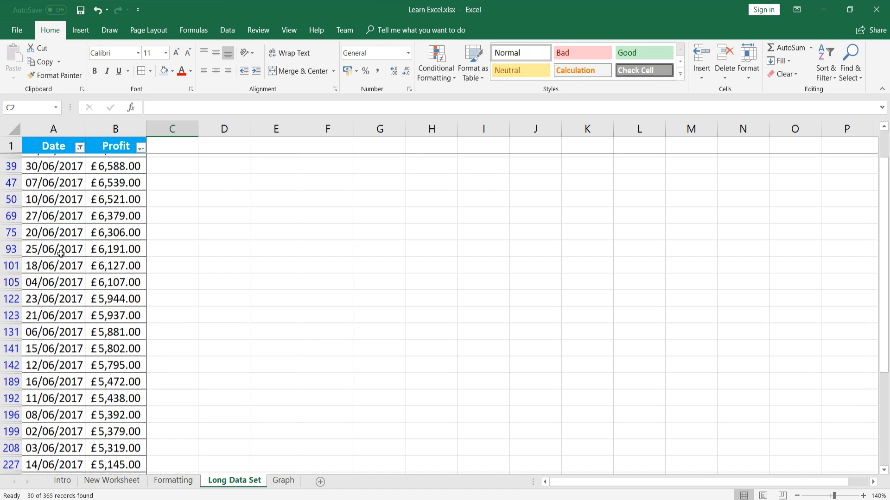
{"action": "scroll", "coordinate": [59, 339], "scroll_direction": "up", "scroll_amount": 5}
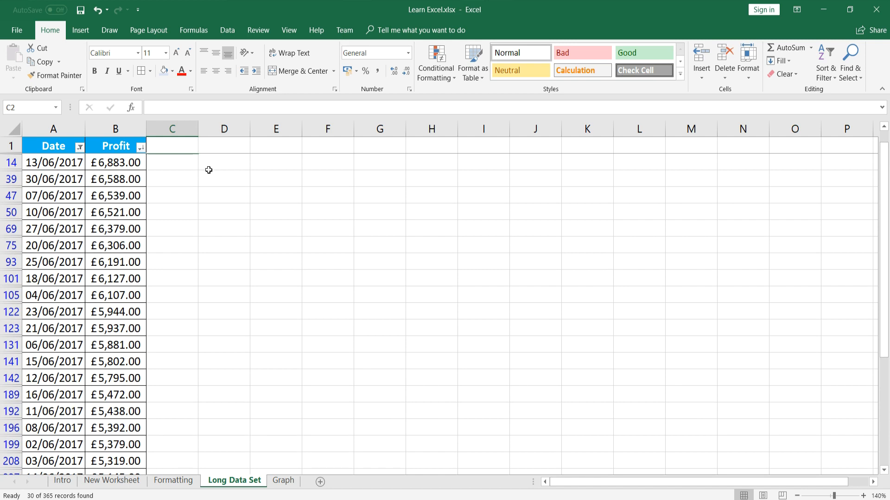
Clear the Date filter to show all rows and move to the Graph sheet
{"action": "left_click", "coordinate": [80, 147]}
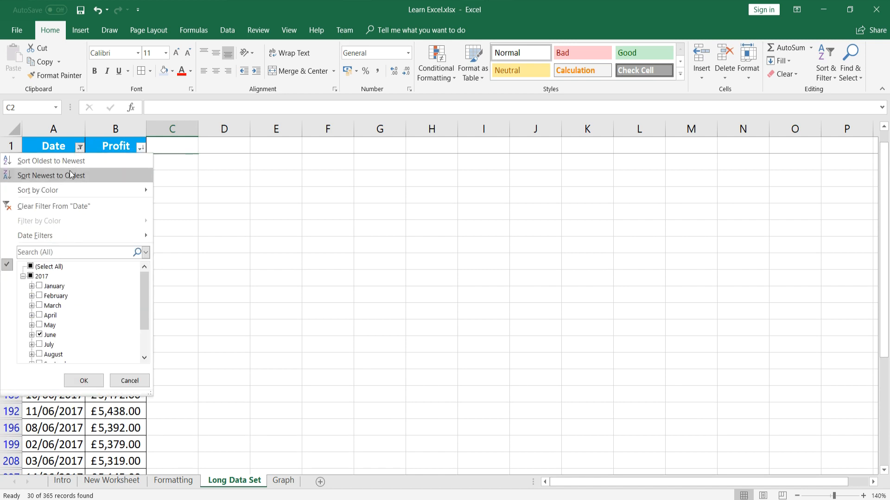
{"action": "left_click", "coordinate": [66, 207]}
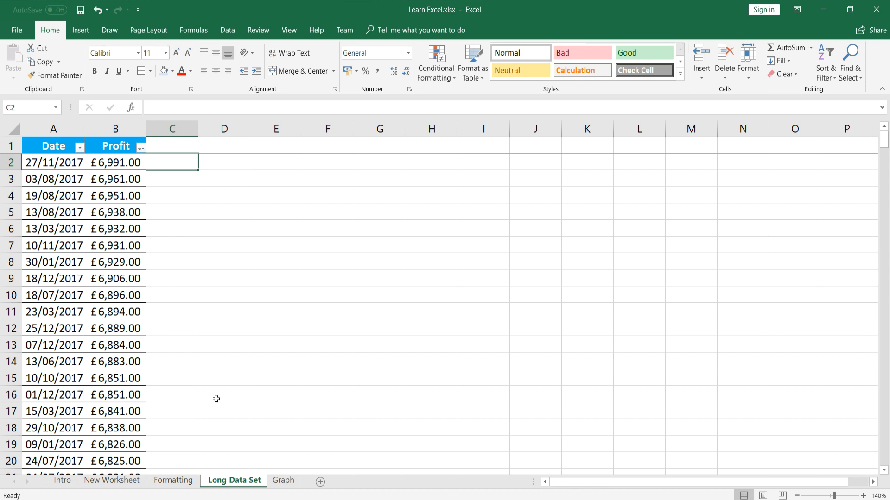
{"action": "left_click", "coordinate": [283, 482]}
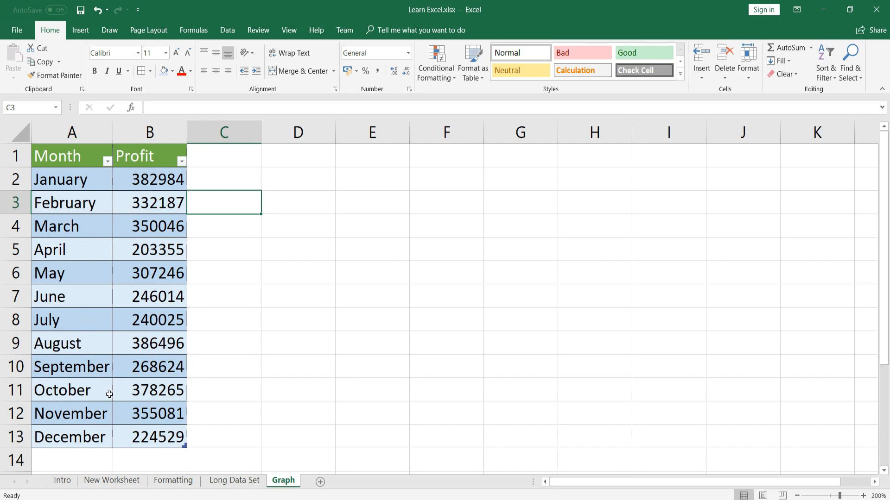
Insert the recommended line chart of profit from the Month and Profit table A1:B13
{"action": "left_click_drag", "start_coordinate": [51, 160], "coordinate": [148, 438]}
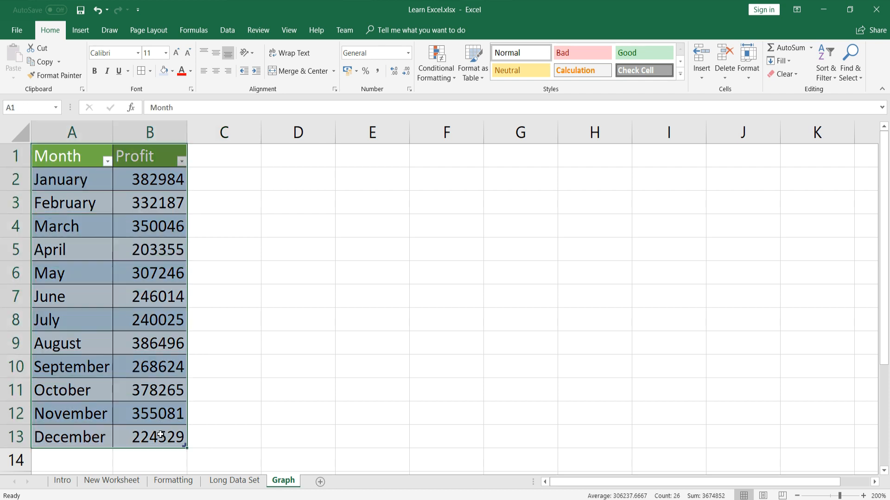
{"action": "left_click", "coordinate": [85, 31]}
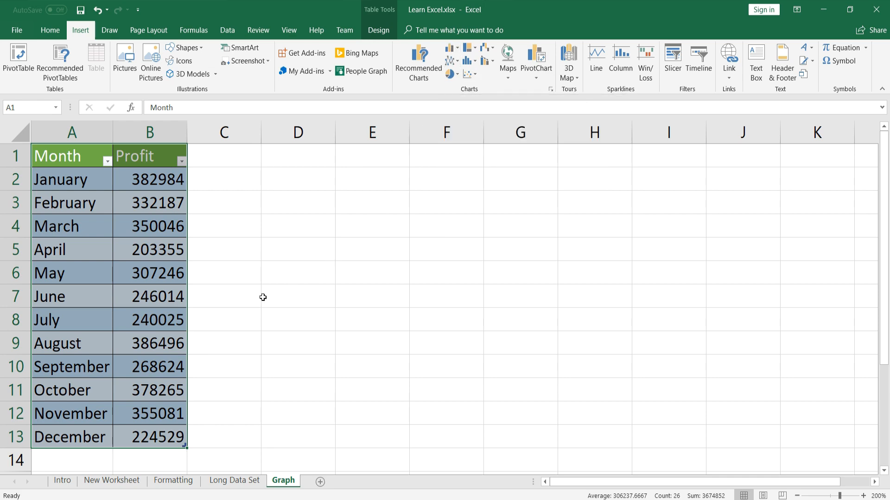
{"action": "left_click", "coordinate": [419, 75]}
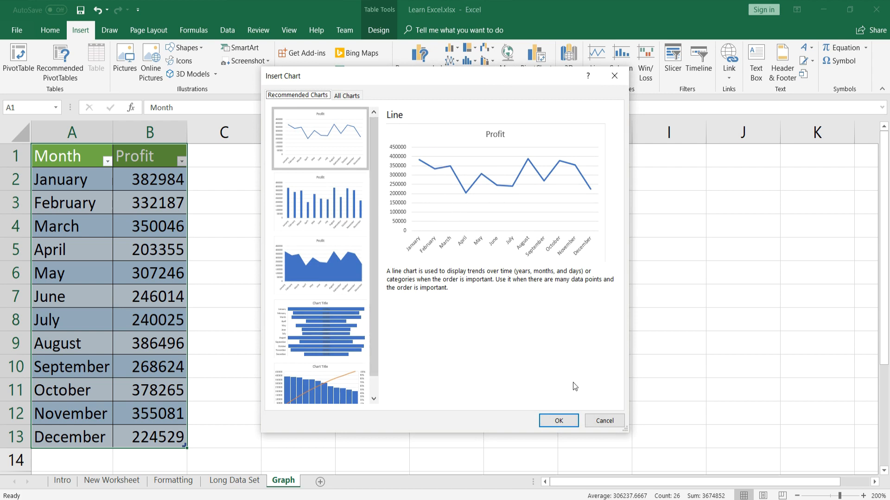
{"action": "left_click", "coordinate": [558, 421]}
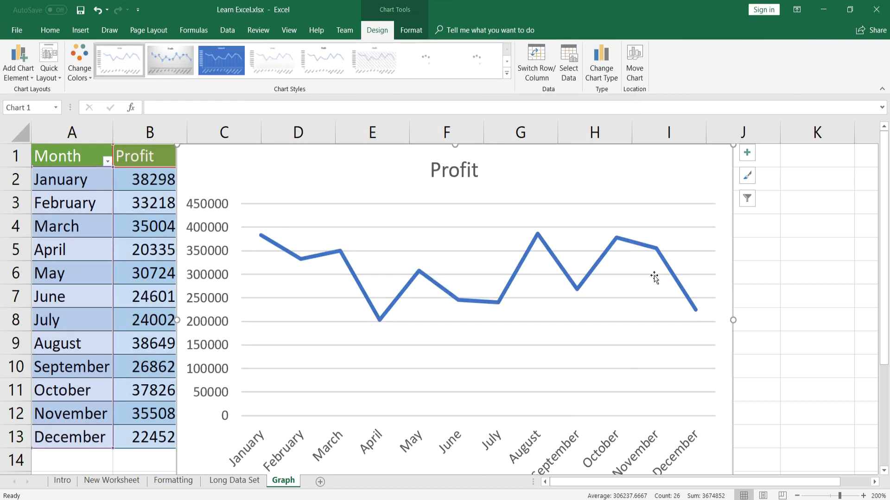
{"action": "scroll", "coordinate": [747, 296], "scroll_direction": "down", "scroll_amount": 1}
{"action": "scroll", "coordinate": [746, 298], "scroll_direction": "up", "scroll_amount": 1}
{"action": "scroll", "coordinate": [744, 298], "scroll_direction": "down", "scroll_amount": 2}
{"action": "scroll", "coordinate": [741, 298], "scroll_direction": "up", "scroll_amount": 2}
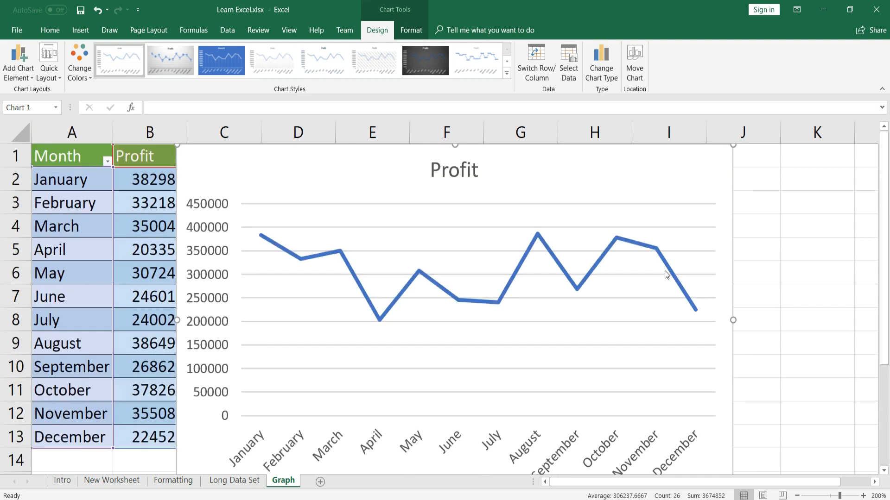
Apply the hatched-background Chart Style 6 and title the horizontal axis 'Month'
{"action": "left_click", "coordinate": [507, 75]}
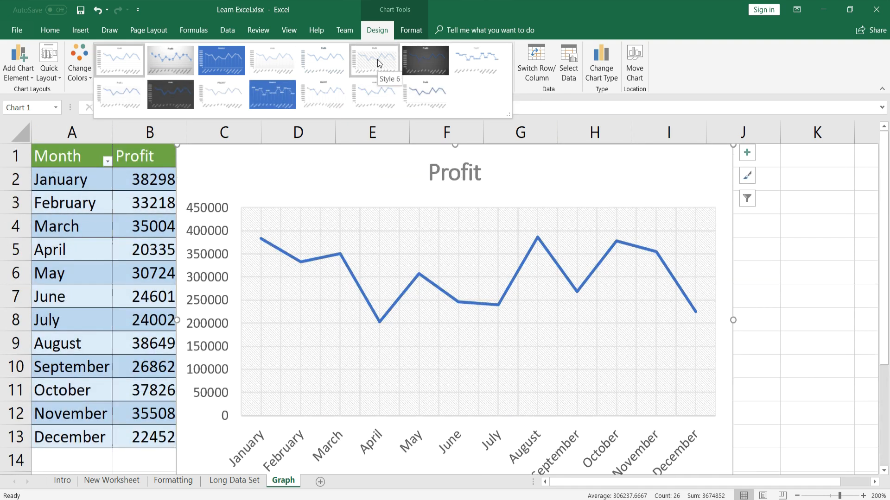
{"action": "left_click", "coordinate": [377, 64]}
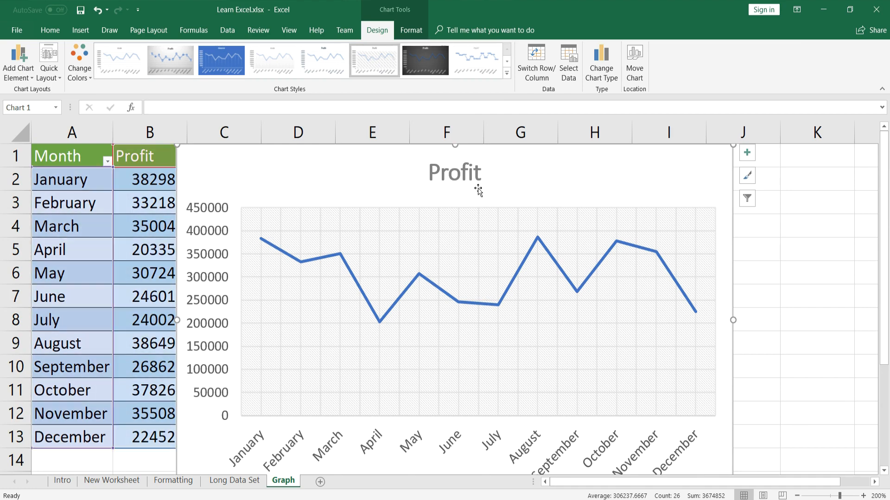
{"action": "left_click", "coordinate": [25, 70]}
{"action": "mouse_move", "coordinate": [31, 97]}
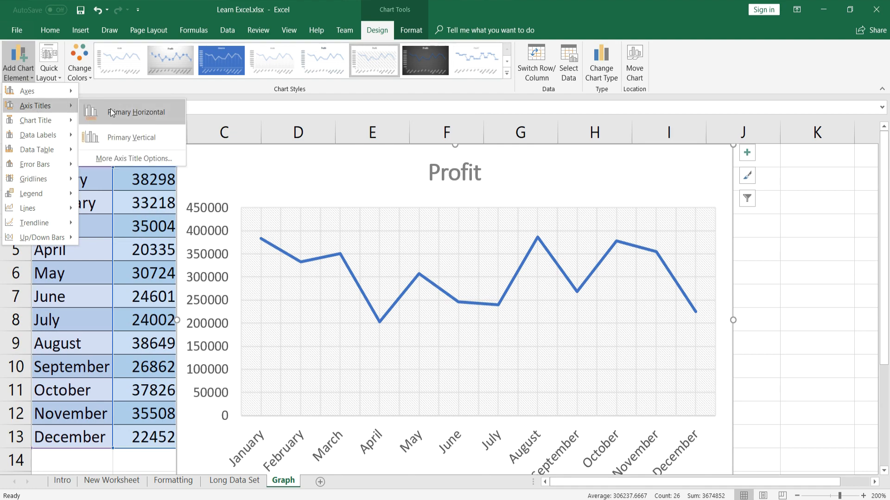
{"action": "left_click", "coordinate": [136, 112]}
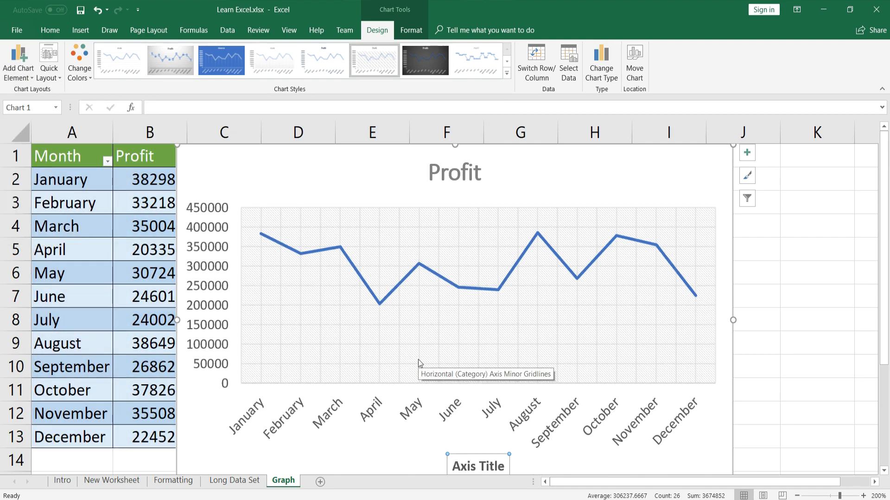
{"action": "type", "text": "M"}
{"action": "key", "text": "Return"}
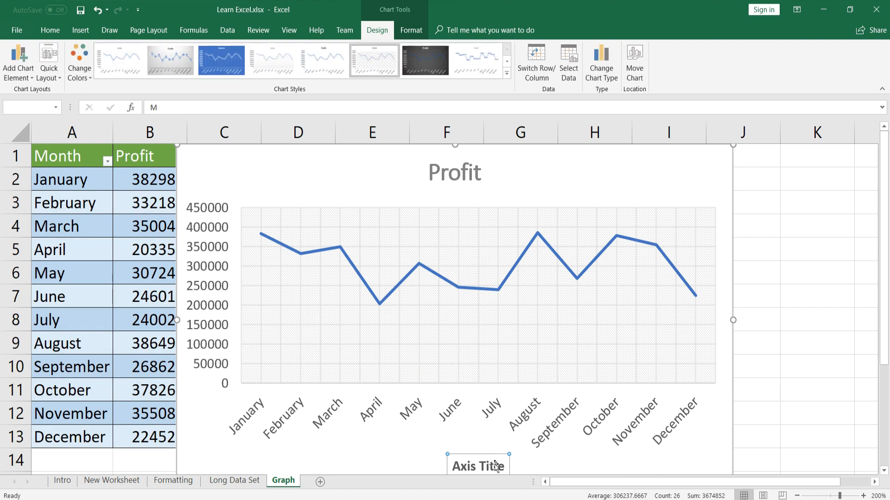
{"action": "type", "text": "onth"}
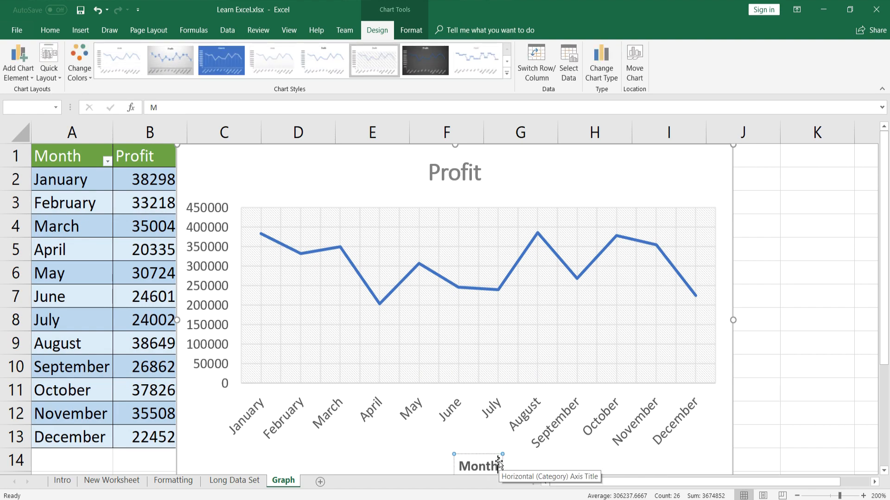
Add a vertical axis title reading 'Profit'
{"action": "left_click", "coordinate": [410, 454]}
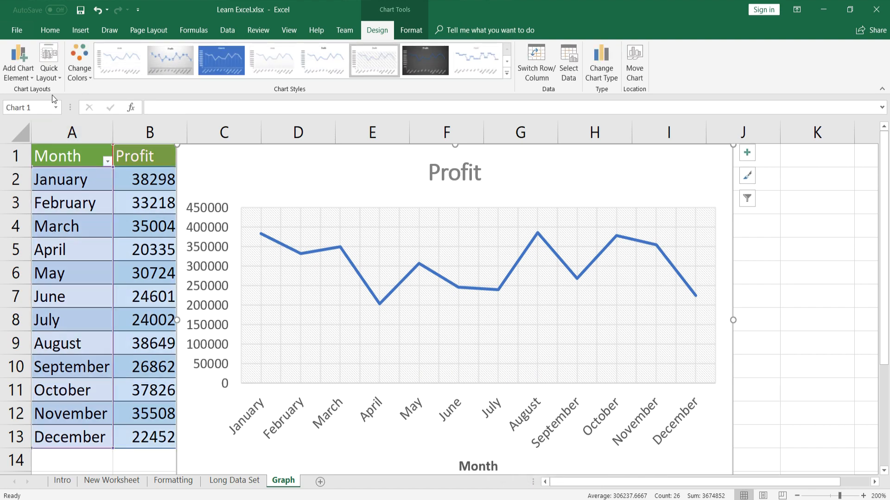
{"action": "left_click", "coordinate": [28, 71]}
{"action": "mouse_move", "coordinate": [36, 105]}
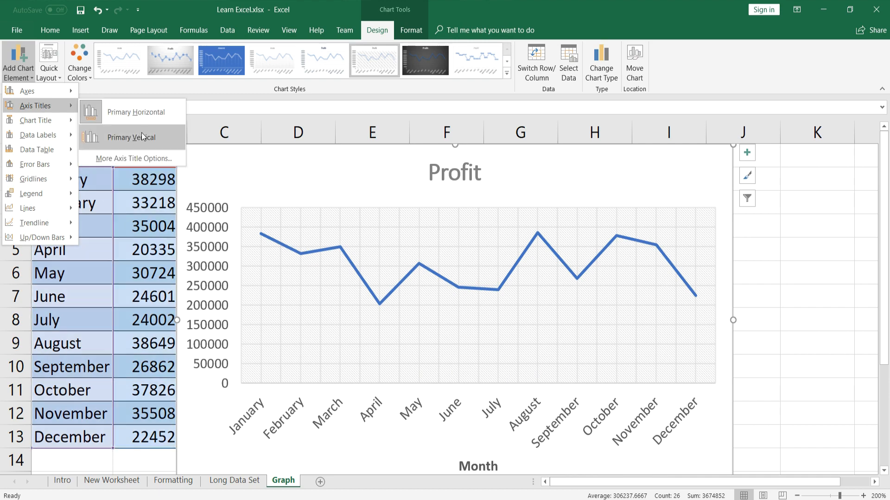
{"action": "left_click", "coordinate": [204, 134]}
{"action": "left_click_drag", "start_coordinate": [206, 268], "coordinate": [198, 320]}
{"action": "type", "text": "Profit"}
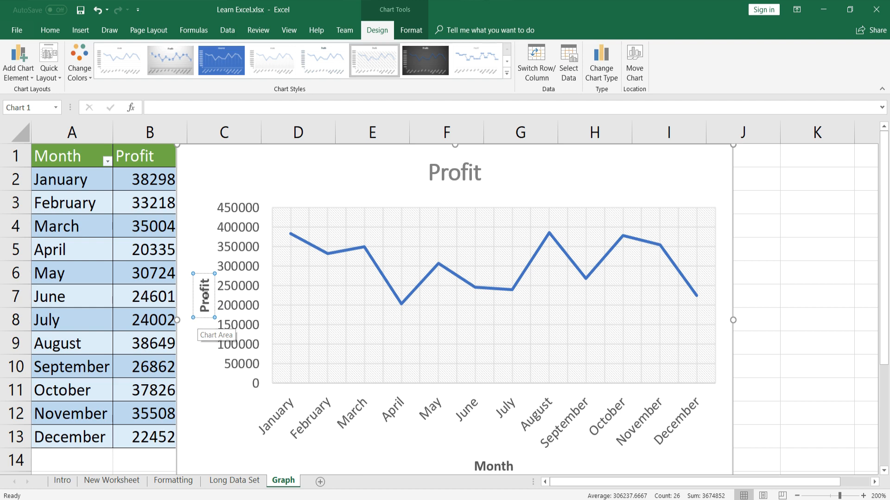
{"action": "left_click", "coordinate": [188, 223]}
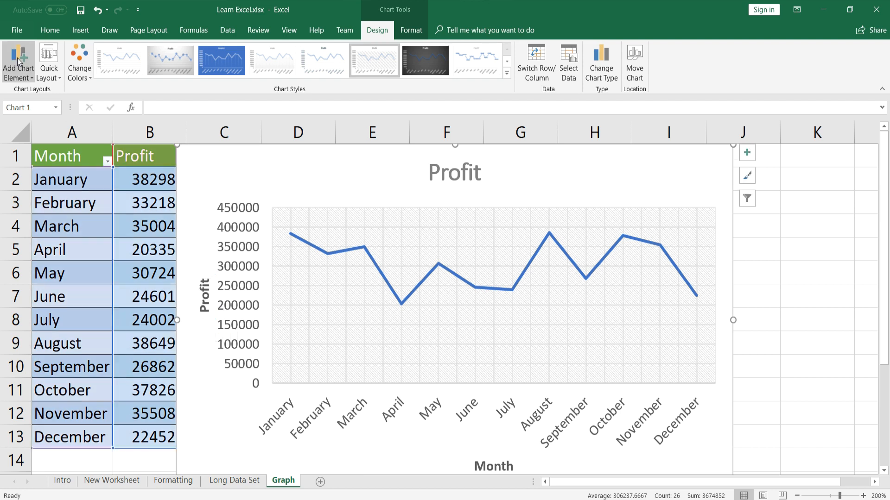
Show the chart legend on the right side
{"action": "left_click", "coordinate": [21, 70]}
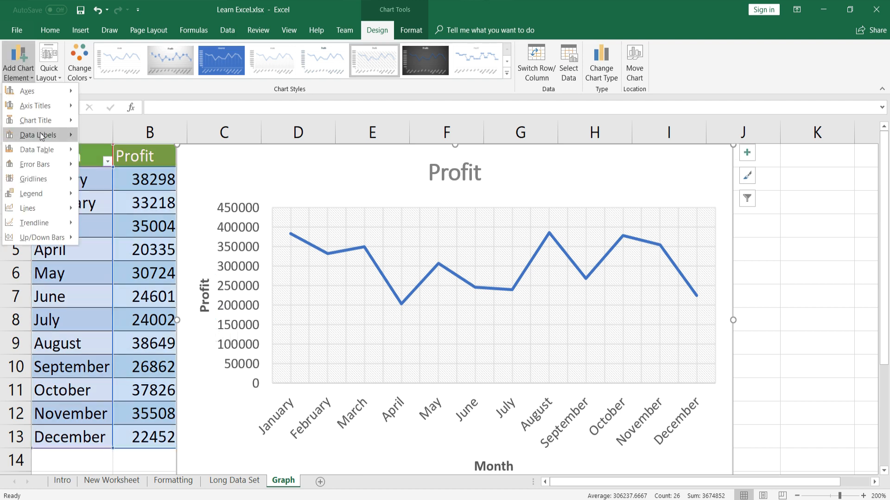
{"action": "mouse_move", "coordinate": [40, 132]}
{"action": "mouse_move", "coordinate": [46, 148]}
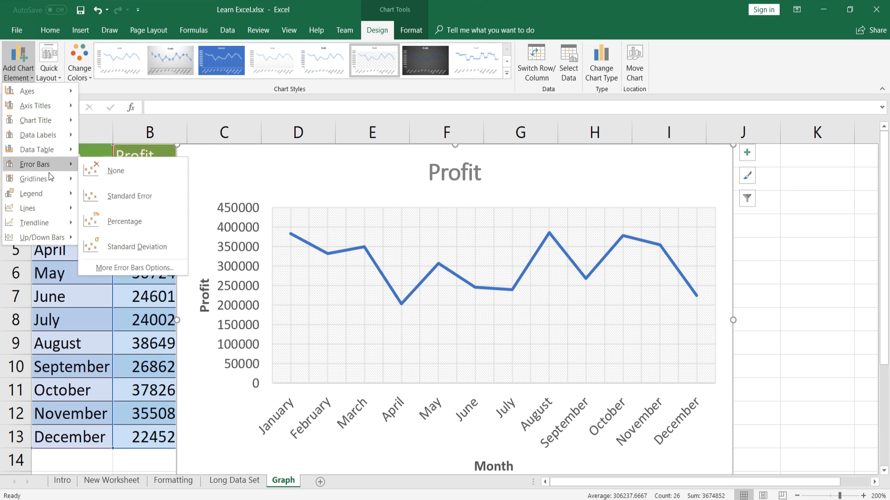
{"action": "mouse_move", "coordinate": [51, 182]}
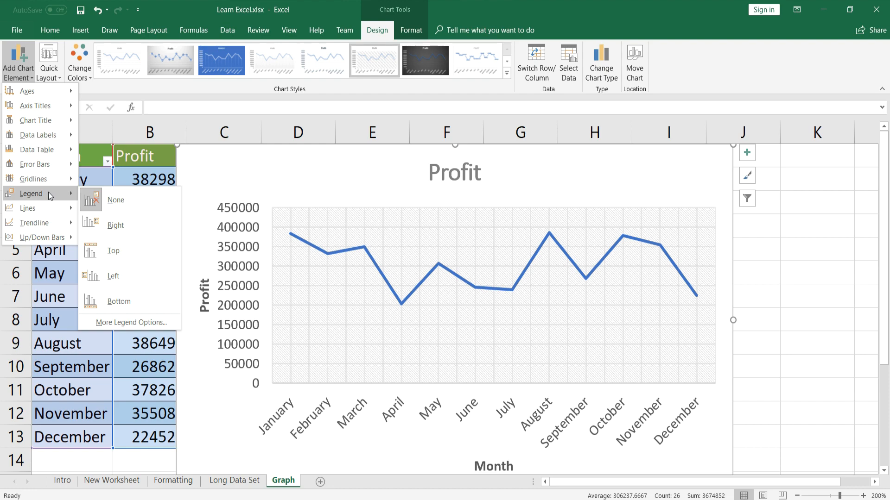
{"action": "left_click", "coordinate": [115, 225]}
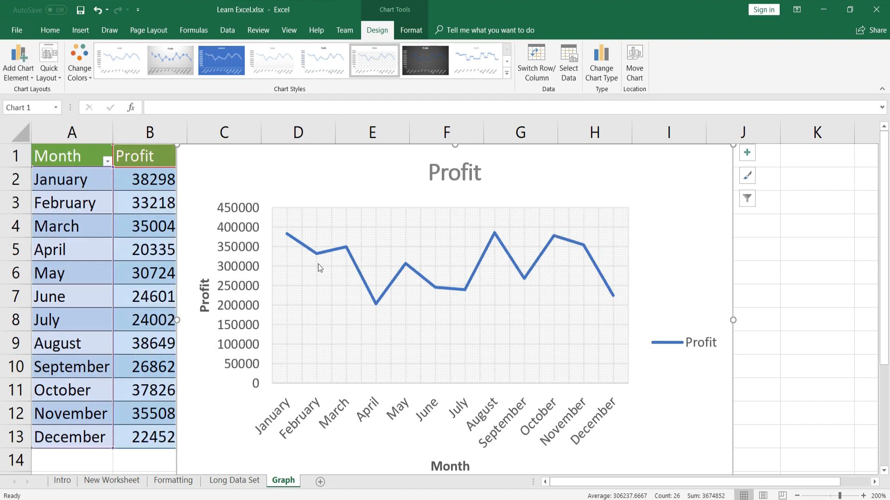
Add a linear trendline through the profit line
{"action": "left_click", "coordinate": [19, 69]}
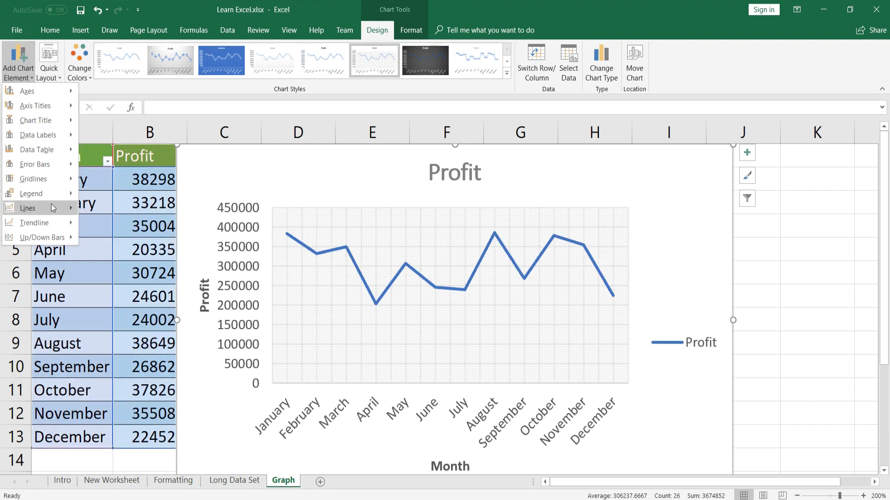
{"action": "mouse_move", "coordinate": [49, 219]}
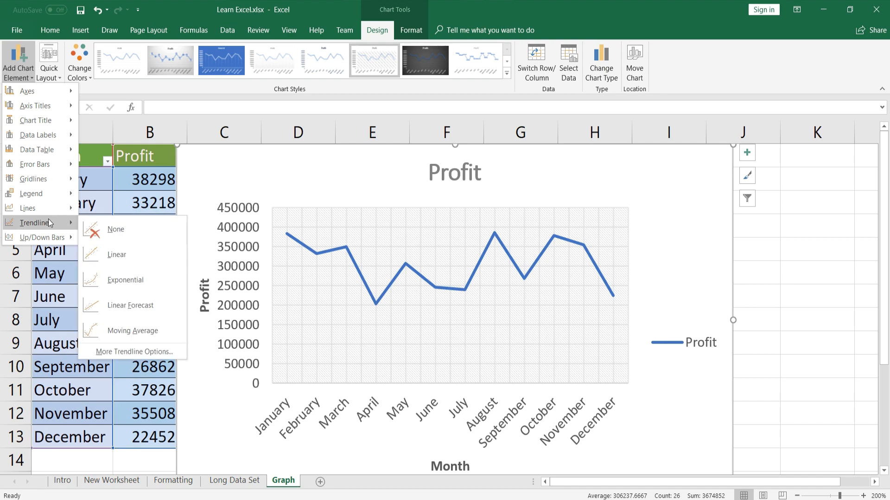
{"action": "left_click", "coordinate": [127, 258]}
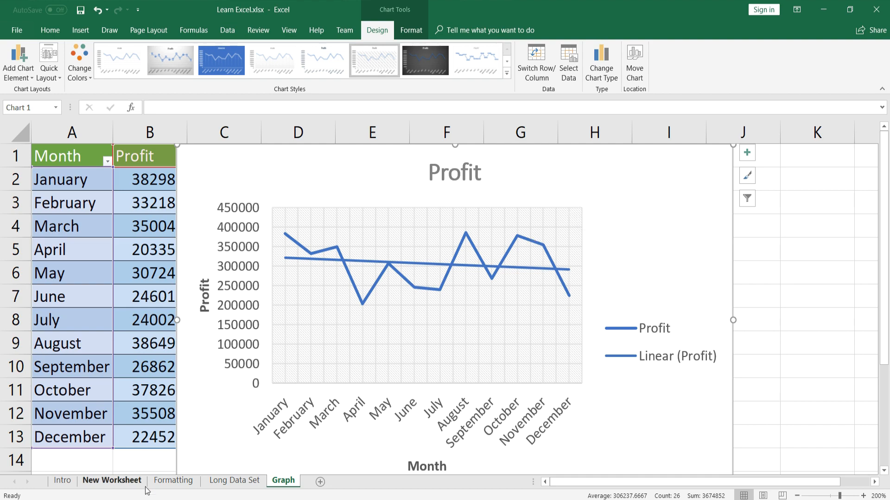
Go to the Formatting sheet and select the Gender values E4:E7
{"action": "left_click", "coordinate": [172, 483]}
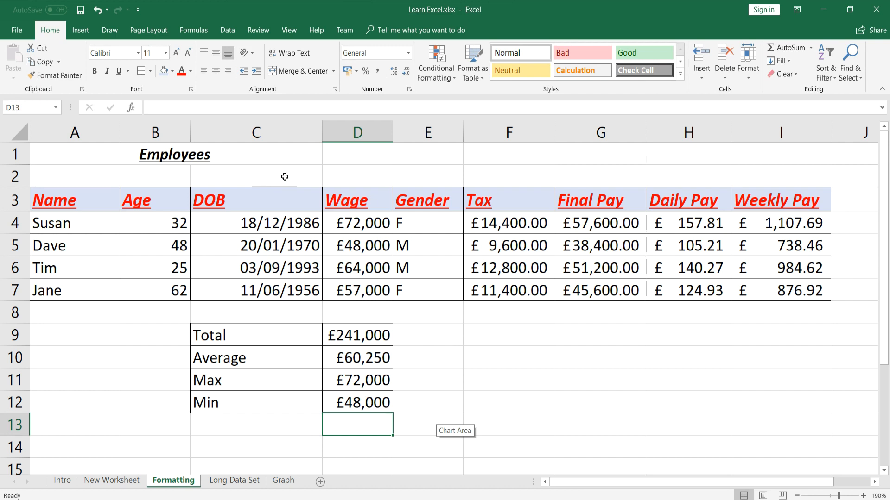
{"action": "left_click", "coordinate": [274, 197]}
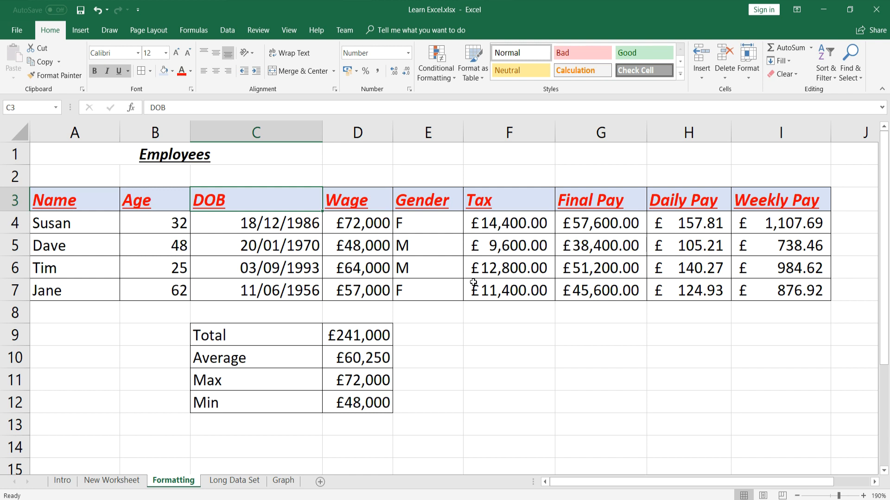
{"action": "left_click_drag", "start_coordinate": [447, 228], "coordinate": [442, 288]}
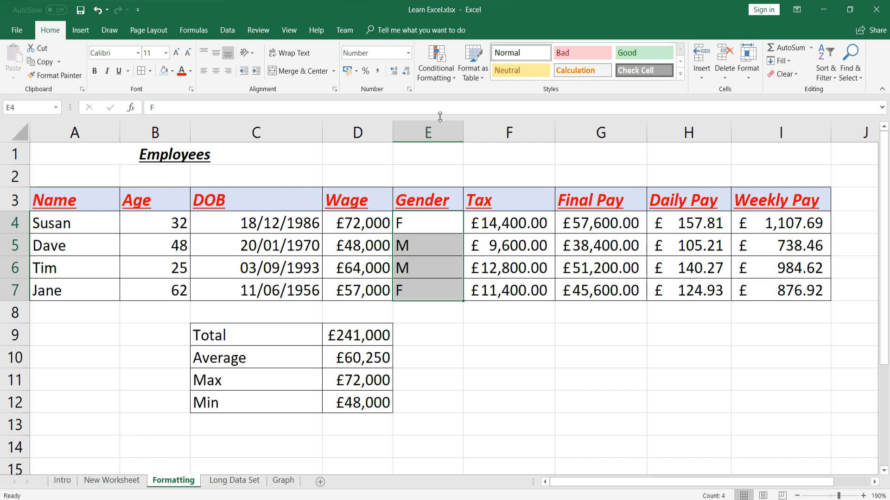
Highlight Gender cells equal to F with light red fill and dark red text
{"action": "left_click", "coordinate": [442, 77]}
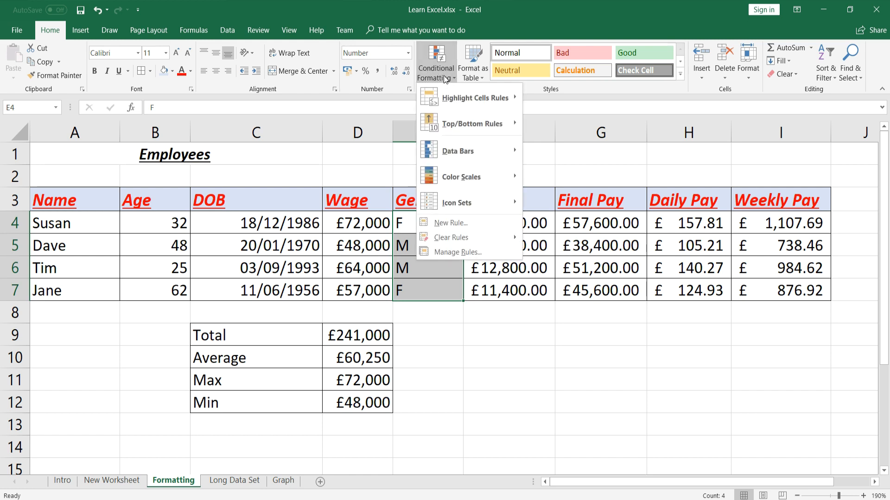
{"action": "mouse_move", "coordinate": [464, 99]}
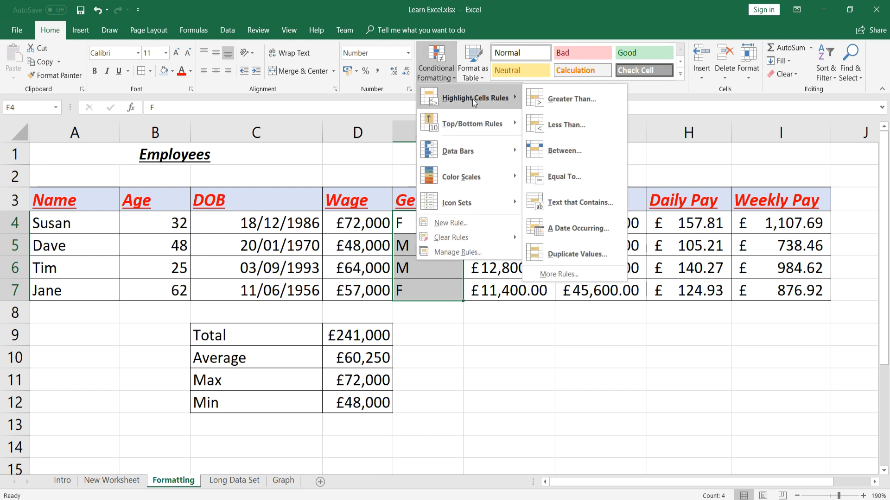
{"action": "left_click", "coordinate": [611, 177]}
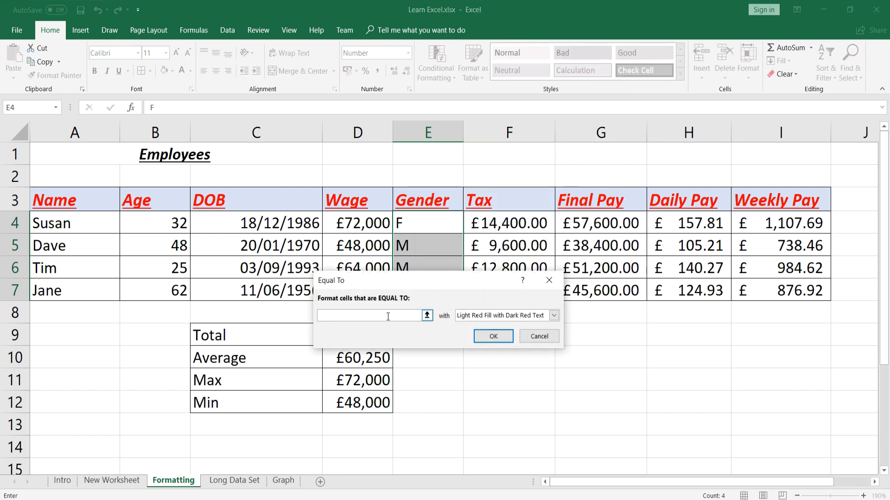
{"action": "type", "text": "F"}
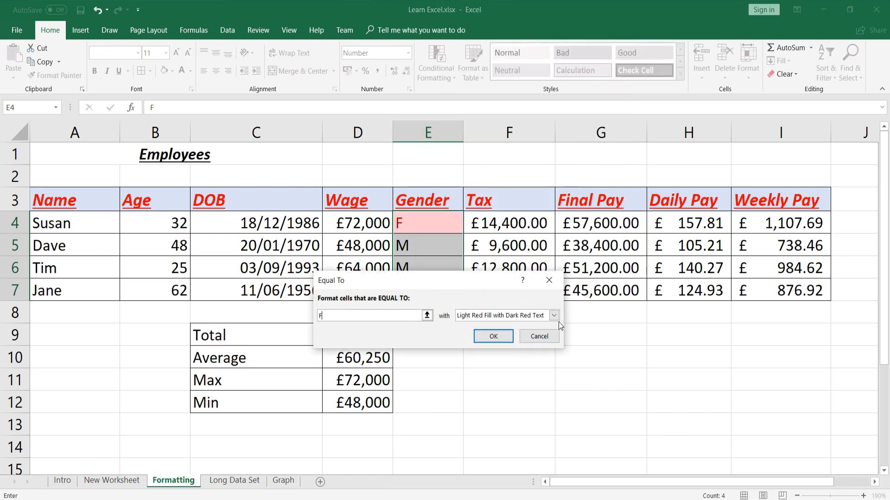
{"action": "left_click", "coordinate": [554, 316]}
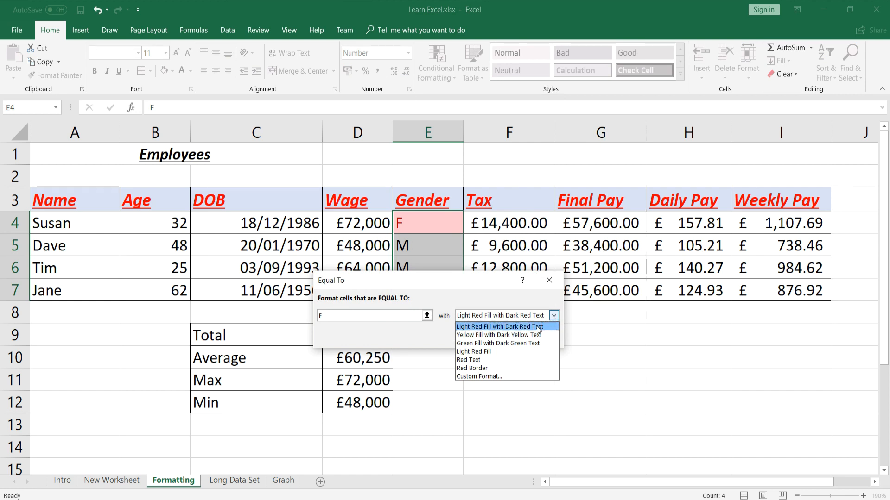
{"action": "left_click", "coordinate": [537, 327]}
{"action": "left_click", "coordinate": [487, 334]}
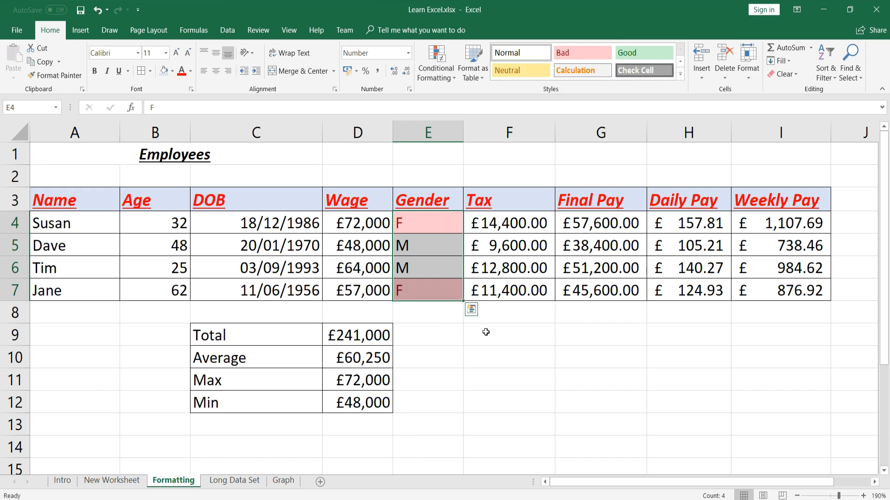
Highlight Gender cells equal to M with green fill and dark green text
{"action": "left_click", "coordinate": [455, 78]}
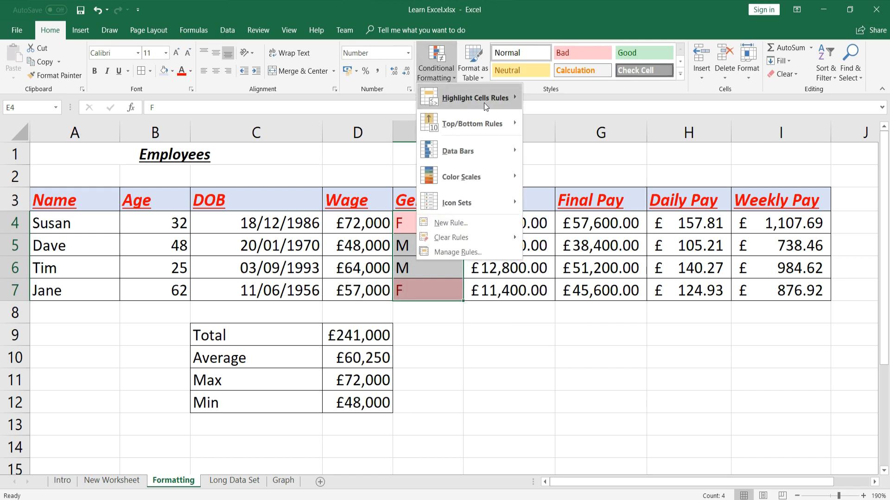
{"action": "mouse_move", "coordinate": [486, 101]}
{"action": "left_click", "coordinate": [594, 181]}
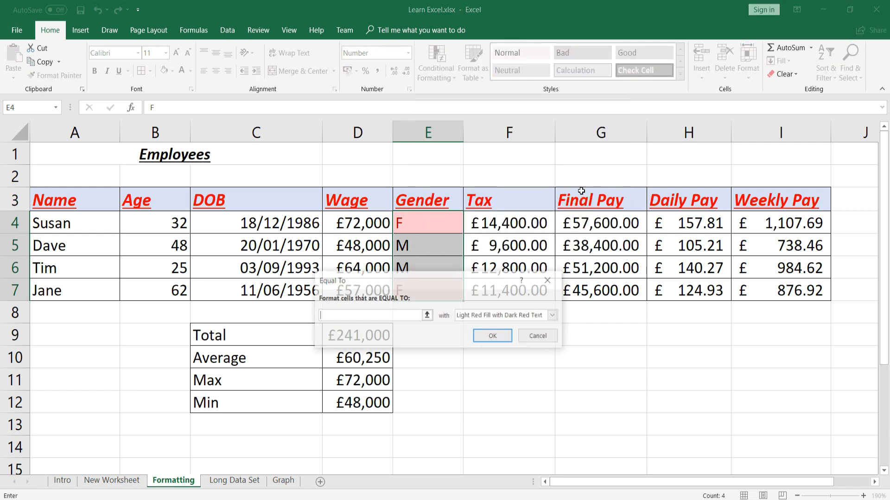
{"action": "type", "text": "M"}
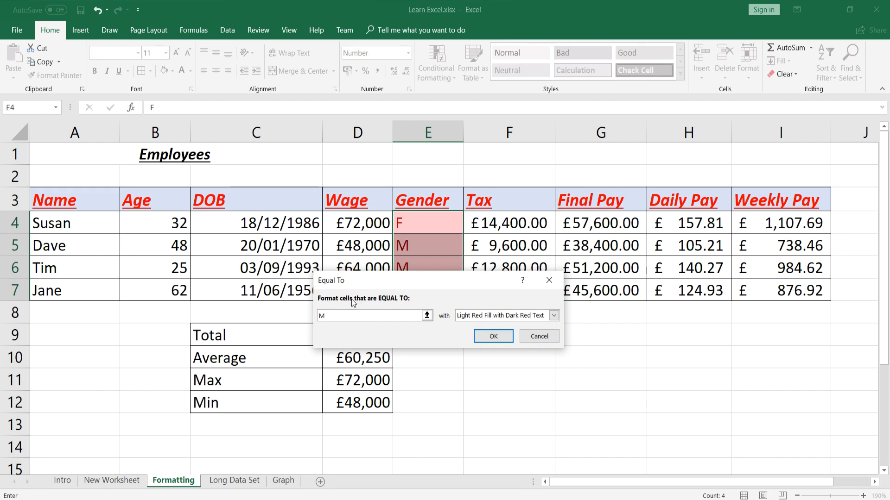
{"action": "left_click", "coordinate": [553, 316]}
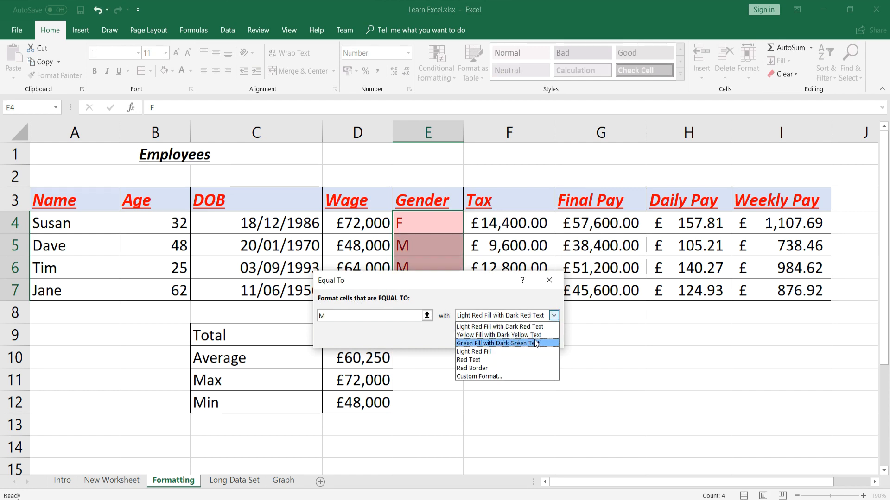
{"action": "left_click", "coordinate": [535, 343]}
{"action": "left_click", "coordinate": [488, 335]}
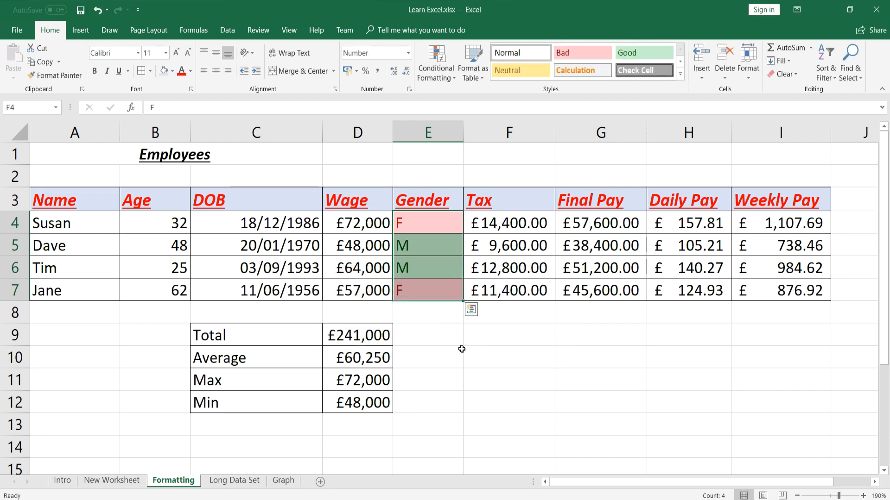
{"action": "left_click", "coordinate": [448, 355]}
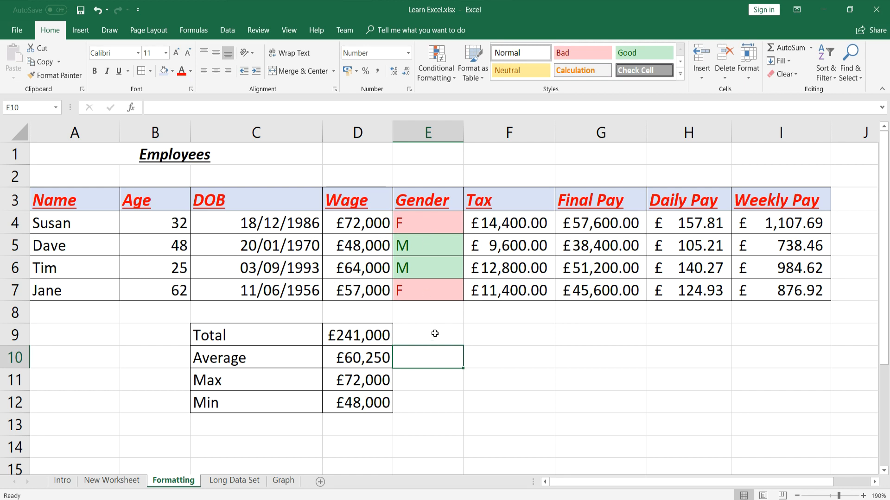
{"action": "left_click", "coordinate": [431, 250]}
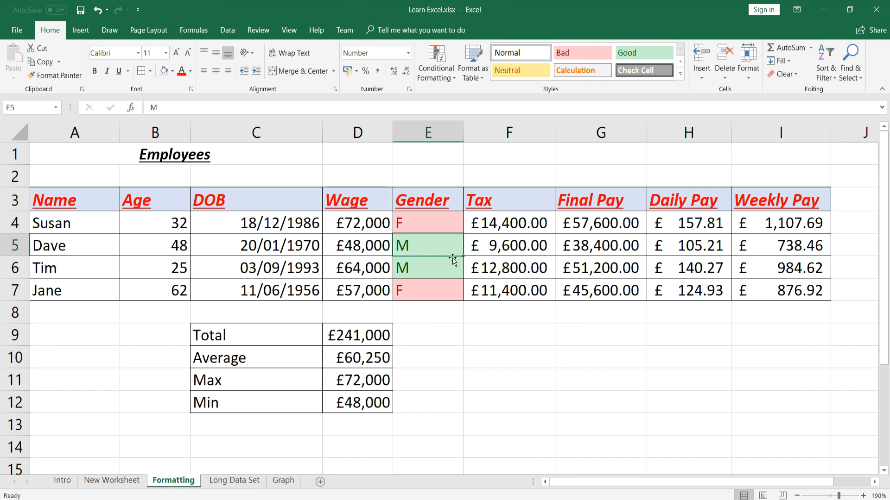
{"action": "type", "text": "F"}
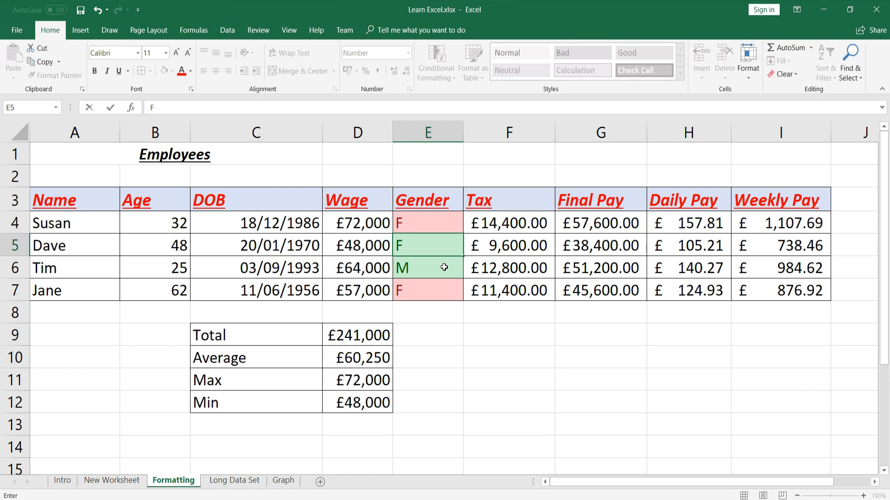
{"action": "key", "text": "Return"}
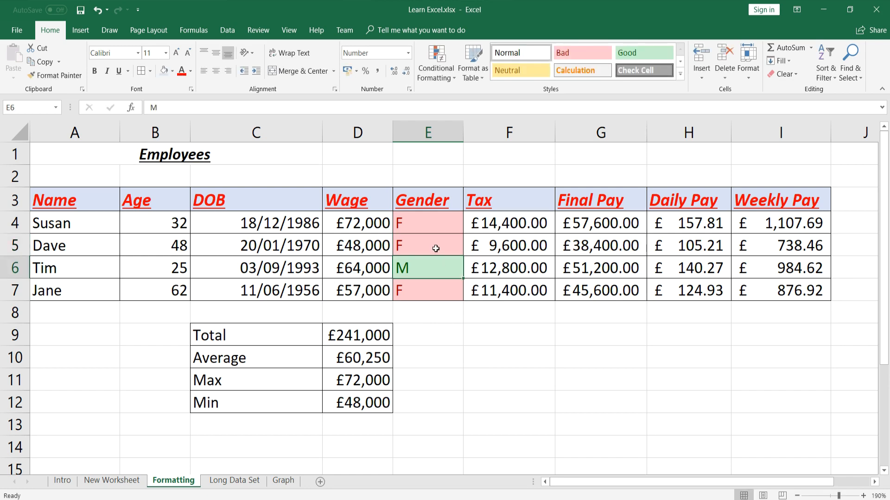
{"action": "left_click", "coordinate": [435, 249]}
{"action": "type", "text": "M"}
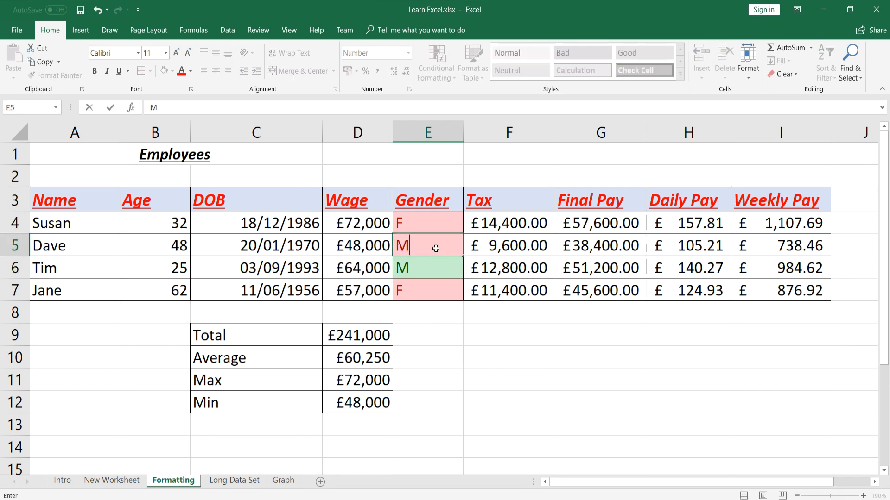
{"action": "key", "text": "Return"}
{"action": "left_click_drag", "start_coordinate": [436, 222], "coordinate": [437, 284]}
Delete the M and F highlight rules from the Gender column in the Conditional Formatting Rules Manager
{"action": "left_click", "coordinate": [453, 78]}
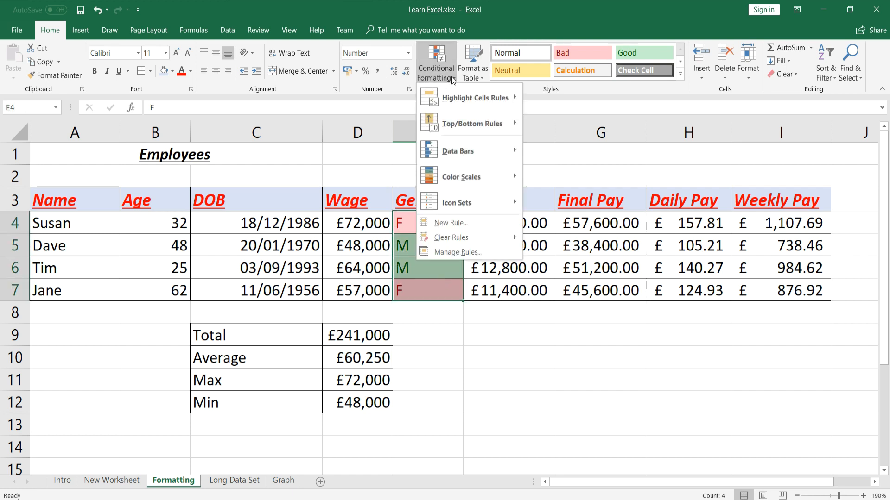
{"action": "left_click", "coordinate": [467, 255]}
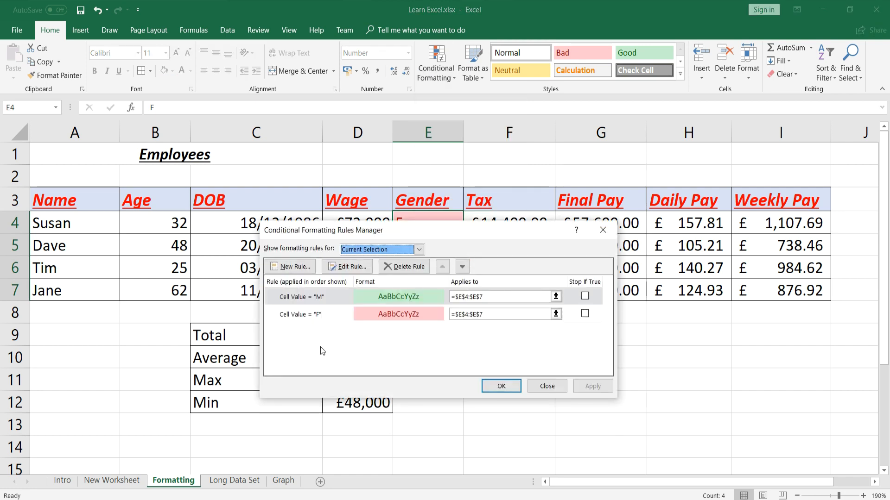
{"action": "left_click", "coordinate": [418, 268]}
{"action": "left_click", "coordinate": [417, 268]}
{"action": "left_click", "coordinate": [500, 387]}
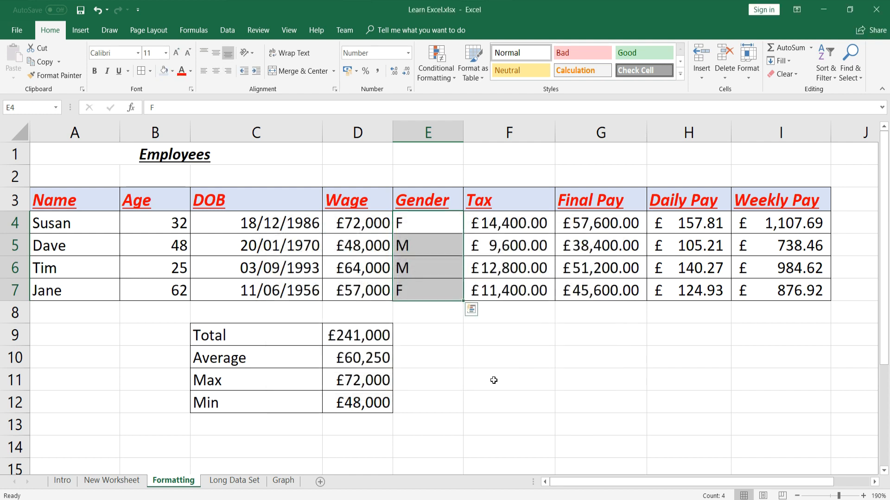
{"action": "left_click", "coordinate": [423, 223]}
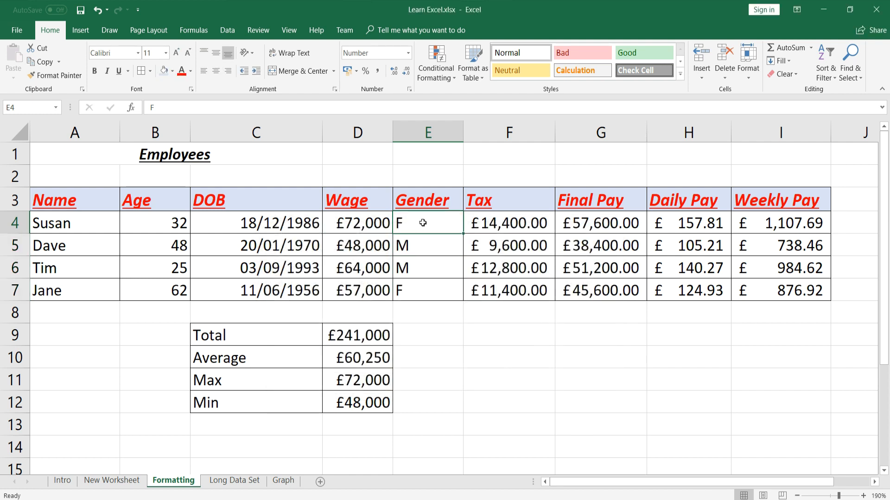
{"action": "left_click_drag", "start_coordinate": [372, 225], "coordinate": [366, 290]}
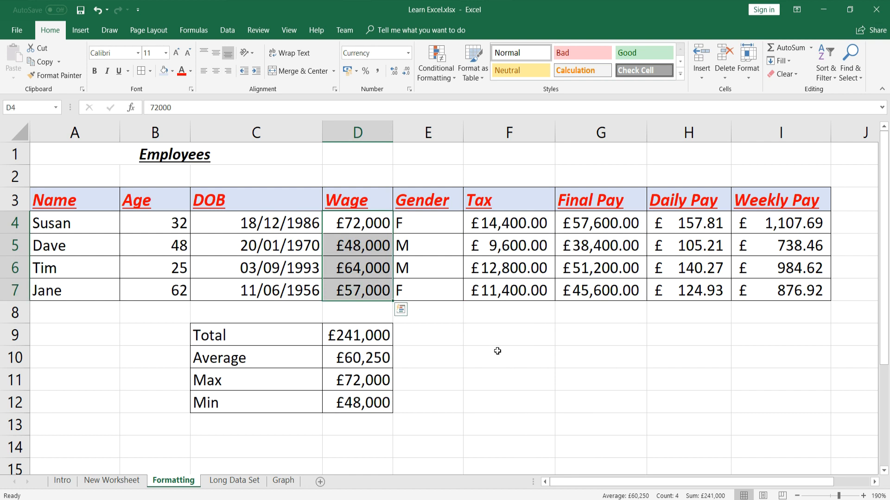
{"action": "left_click", "coordinate": [436, 74]}
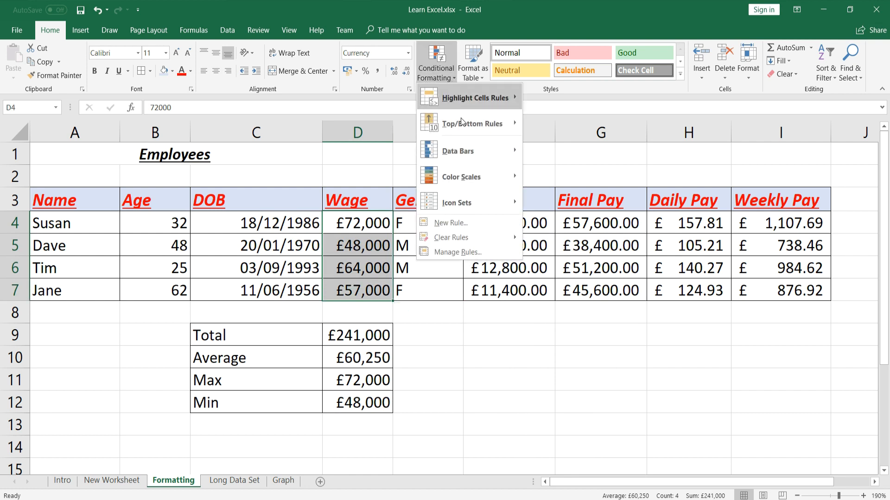
{"action": "mouse_move", "coordinate": [481, 162]}
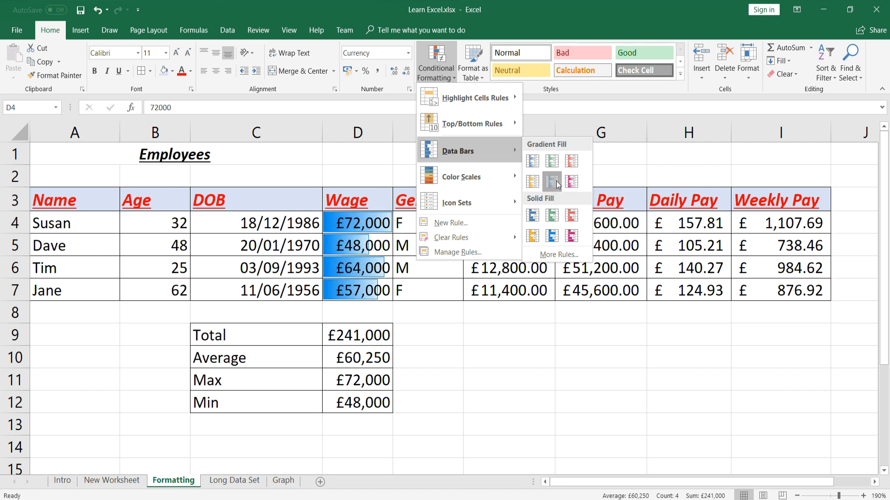
{"action": "left_click", "coordinate": [557, 182]}
{"action": "left_click", "coordinate": [382, 225]}
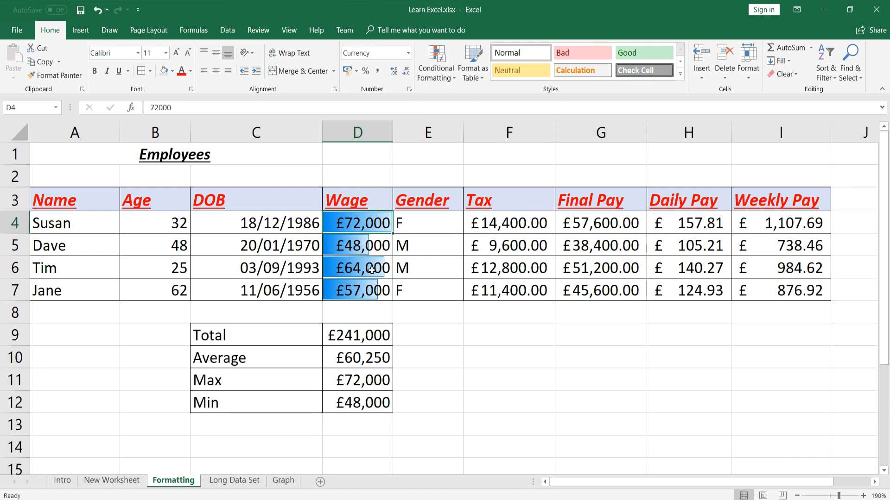
{"action": "left_click_drag", "start_coordinate": [380, 282], "coordinate": [371, 231]}
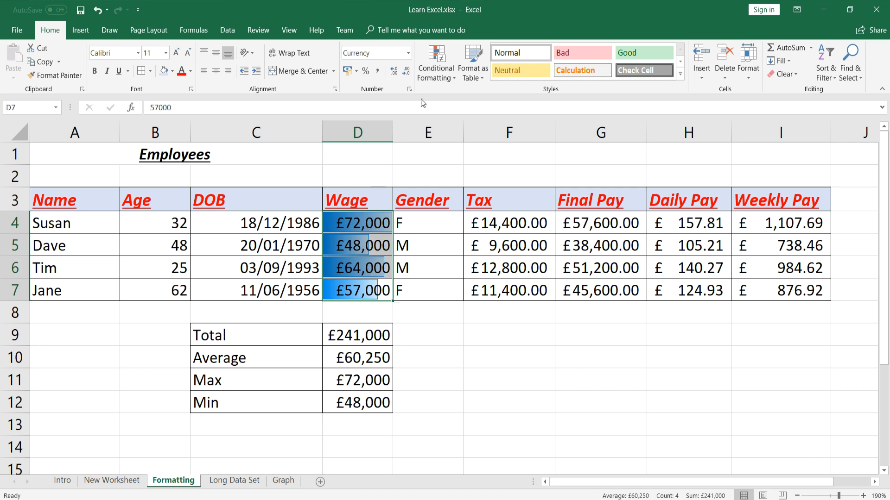
{"action": "left_click", "coordinate": [449, 78]}
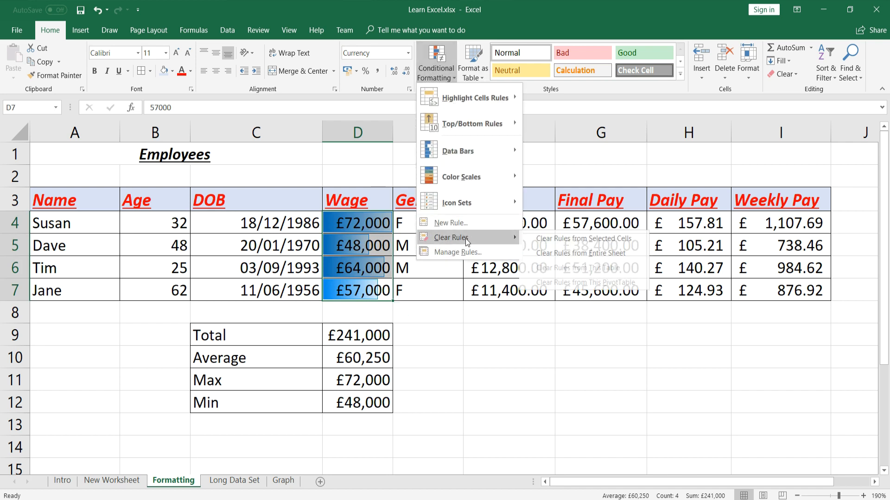
{"action": "mouse_move", "coordinate": [468, 239]}
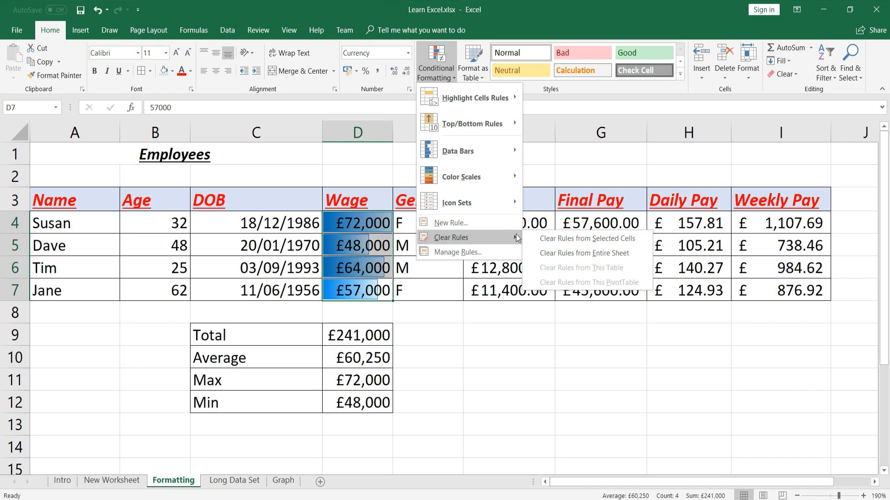
{"action": "left_click", "coordinate": [540, 238]}
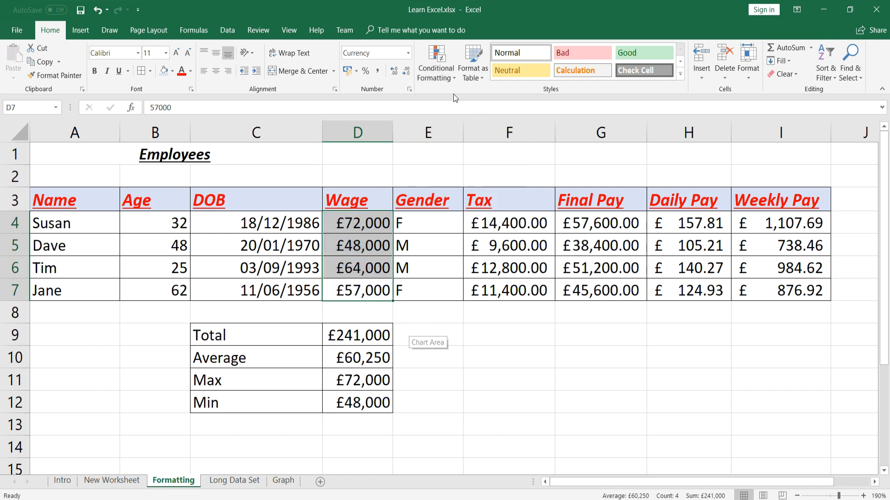
Apply a green-yellow-red colour scale to the selected Wage cells
{"action": "left_click", "coordinate": [454, 78]}
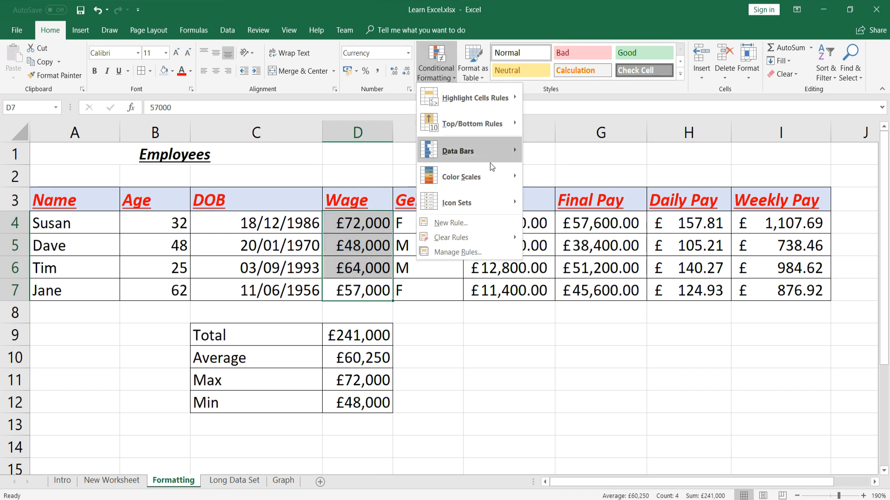
{"action": "mouse_move", "coordinate": [493, 182]}
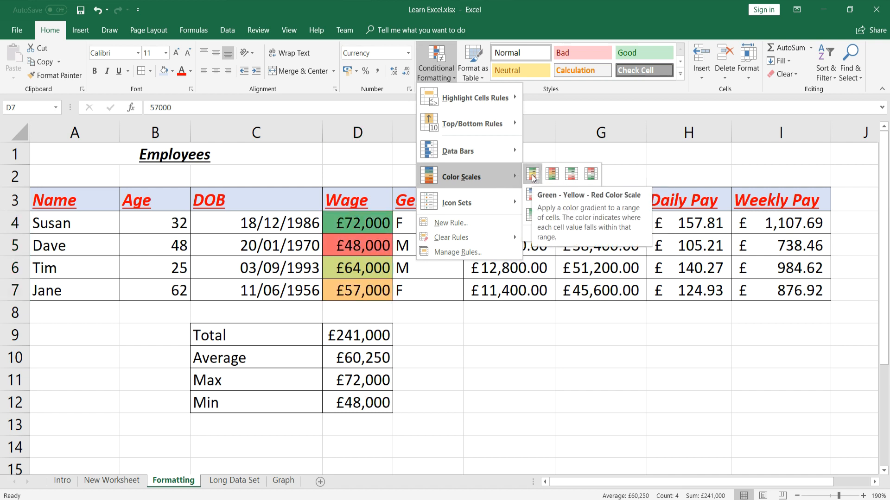
{"action": "left_click", "coordinate": [532, 175]}
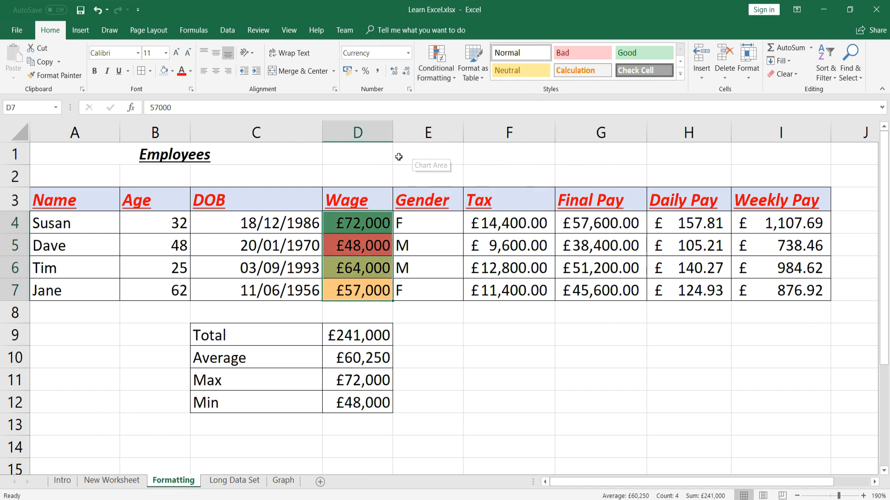
{"action": "left_click", "coordinate": [372, 317]}
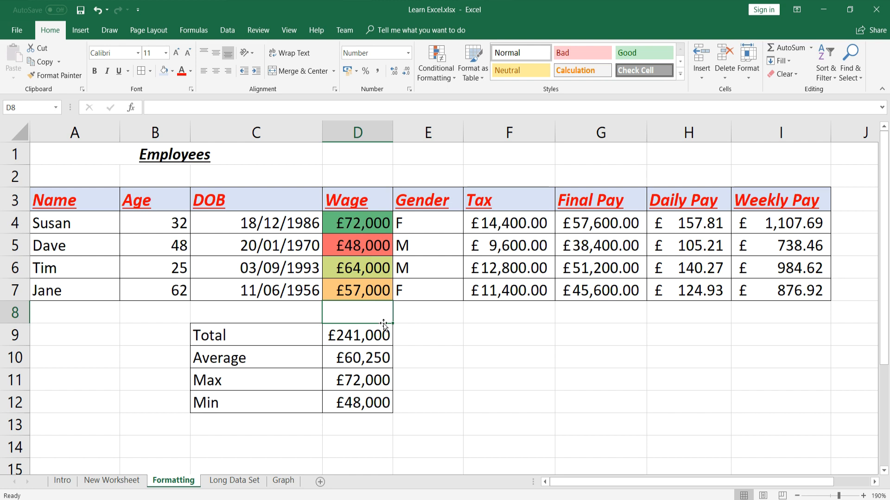
Change the £64,000 wage in D6 to 80000 and save the workbook
{"action": "left_click", "coordinate": [361, 269]}
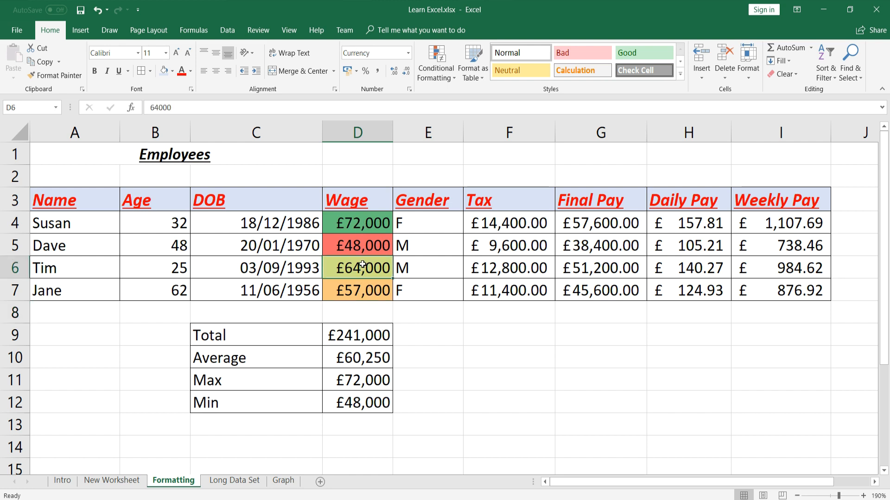
{"action": "type", "text": "80000"}
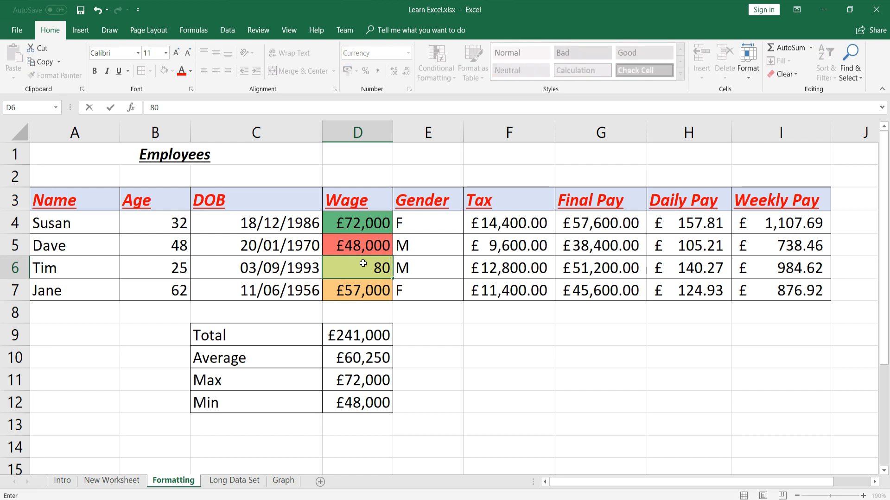
{"action": "key", "text": "Return"}
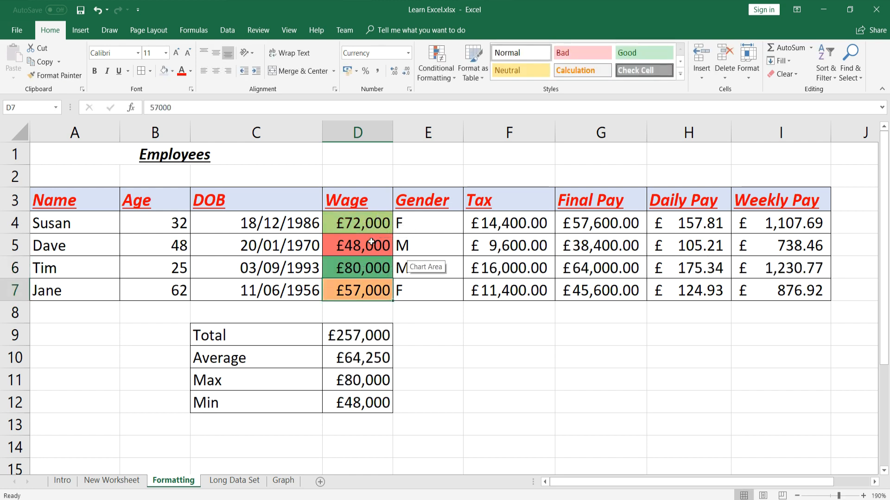
{"action": "left_click", "coordinate": [80, 10]}
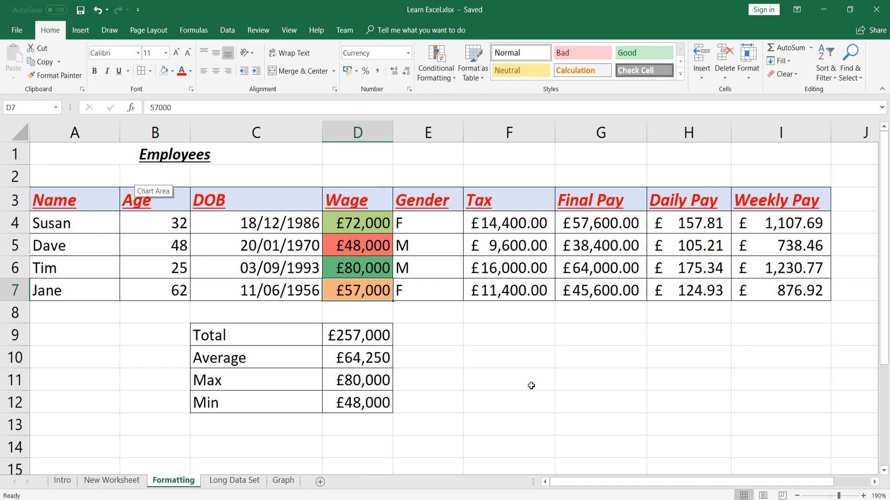
Protect the Formatting sheet with a confirmed password, allowing only selection of locked and unlocked cells
{"action": "left_click", "coordinate": [250, 30]}
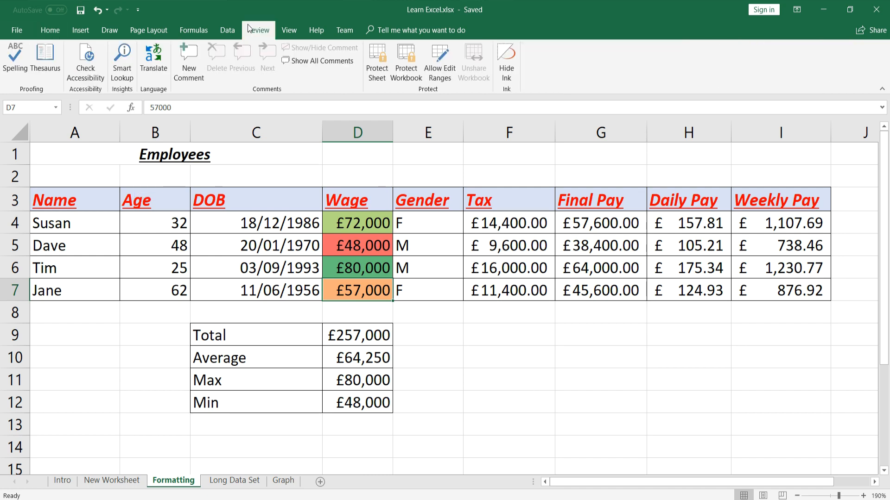
{"action": "left_click", "coordinate": [50, 29]}
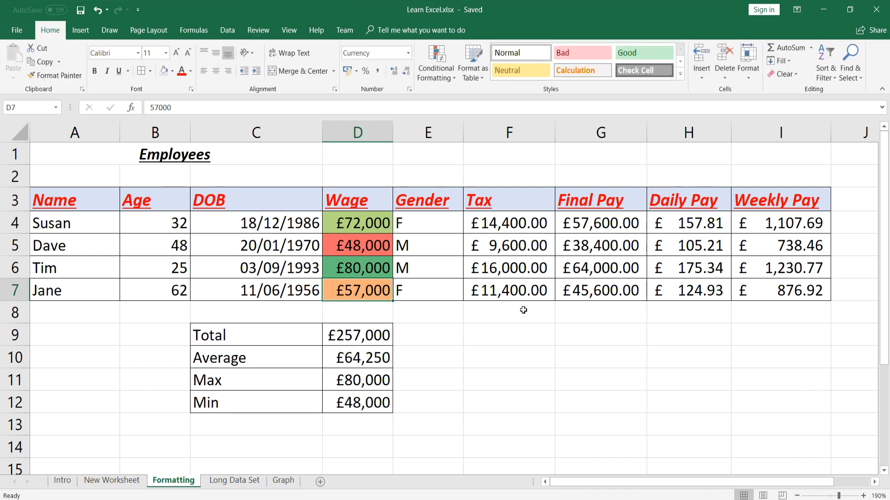
{"action": "left_click", "coordinate": [261, 30]}
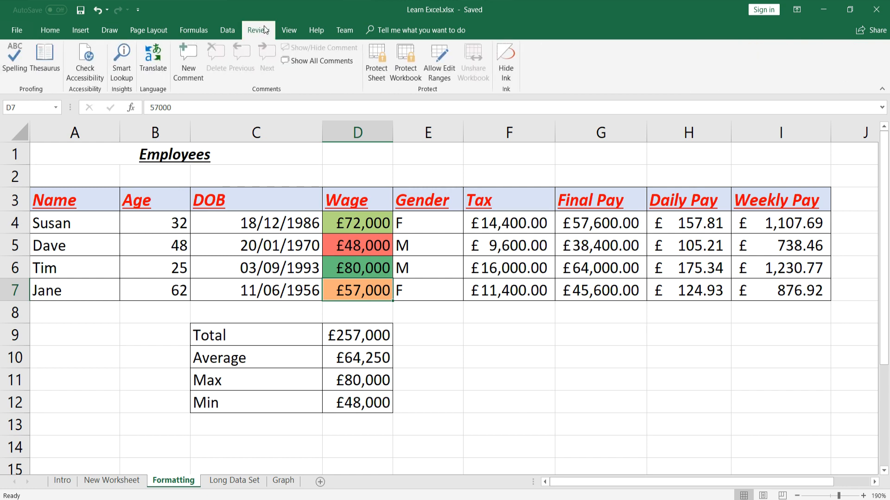
{"action": "left_click", "coordinate": [376, 69]}
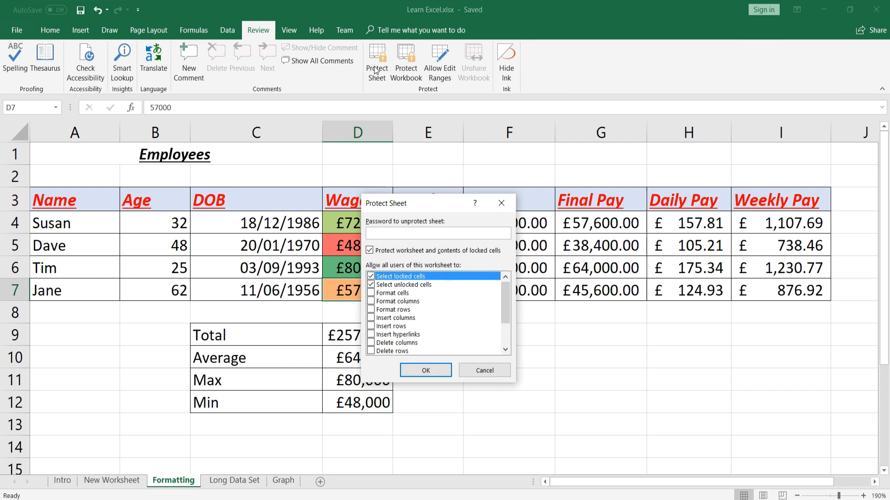
{"action": "left_click_drag", "start_coordinate": [506, 290], "coordinate": [499, 271]}
{"action": "key", "text": "Return"}
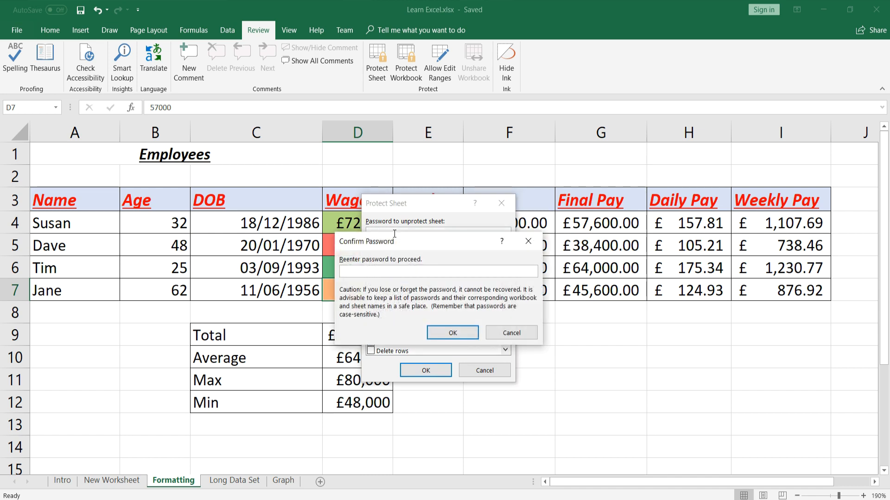
{"action": "key", "text": "Return"}
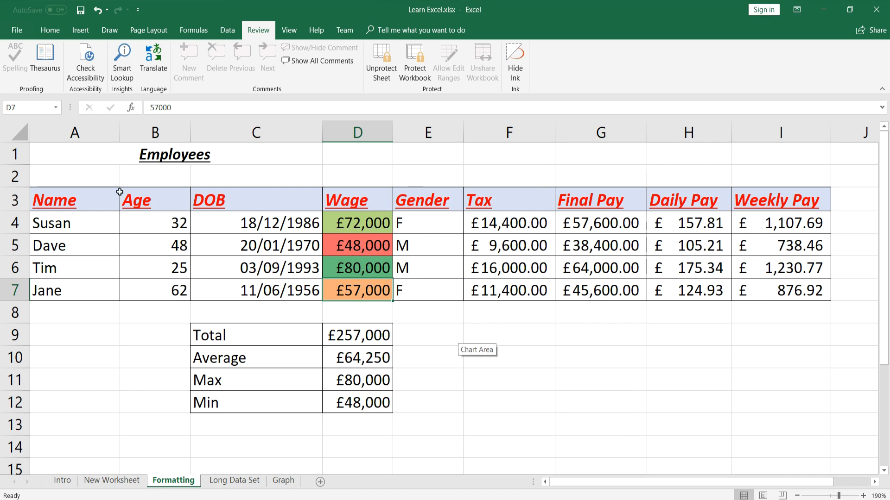
Try editing the Tax formula in F4 and dismiss the protected-sheet warning
{"action": "left_click", "coordinate": [503, 326]}
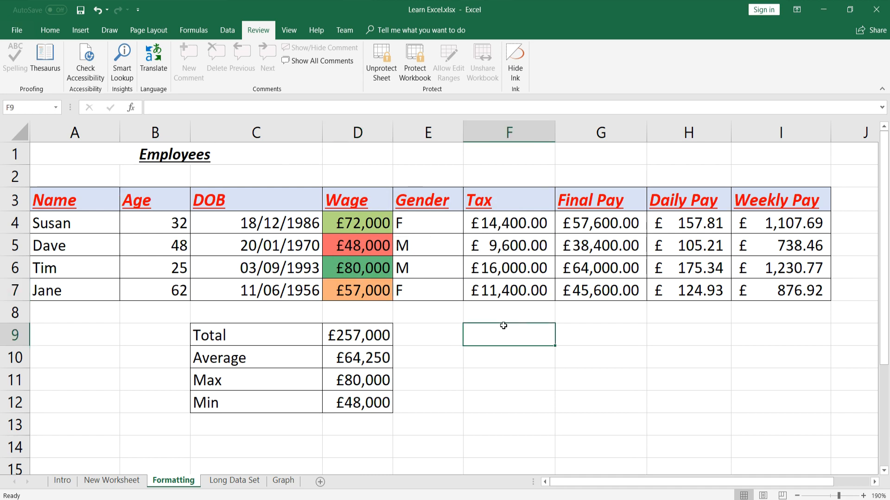
{"action": "double_click", "coordinate": [494, 229]}
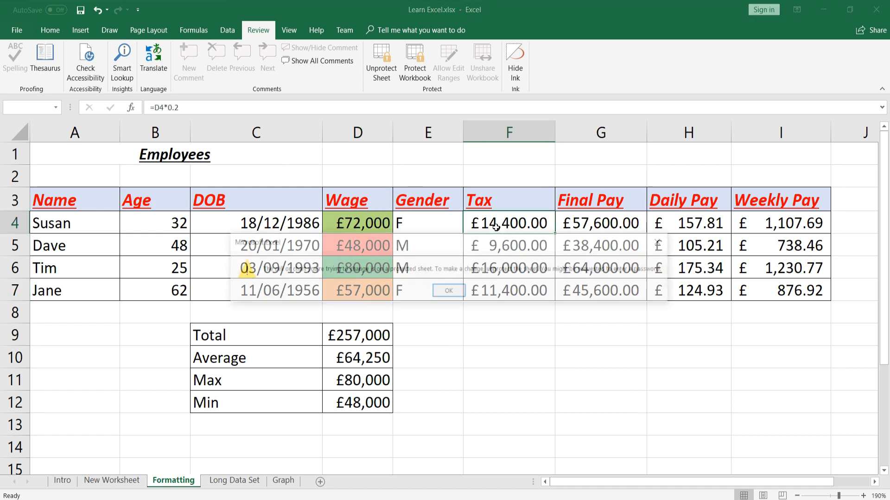
{"action": "left_click", "coordinate": [449, 291]}
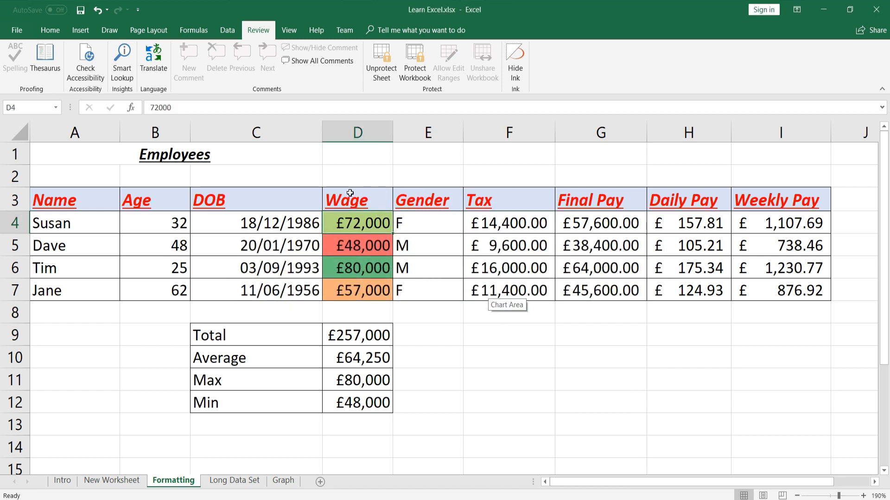
Unprotect the sheet with its password and confirm cells such as C8 are editable again
{"action": "left_click", "coordinate": [382, 73]}
{"action": "type", "text": "abc"}
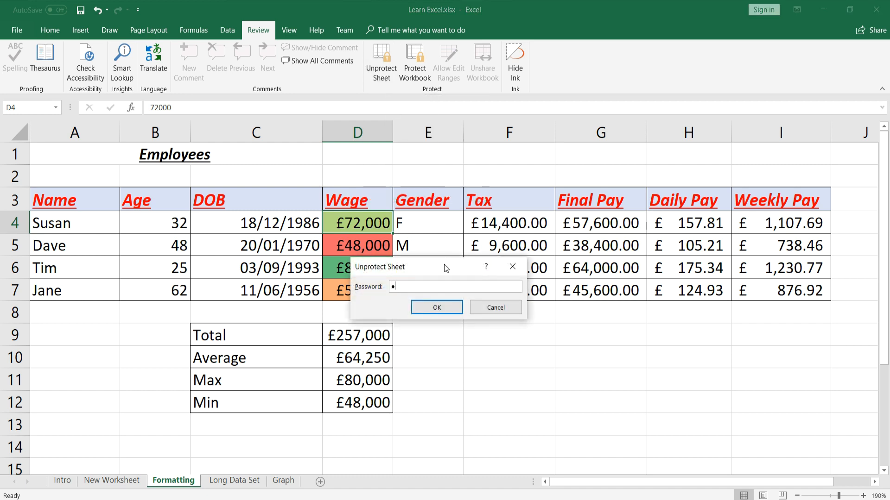
{"action": "key", "text": "Return"}
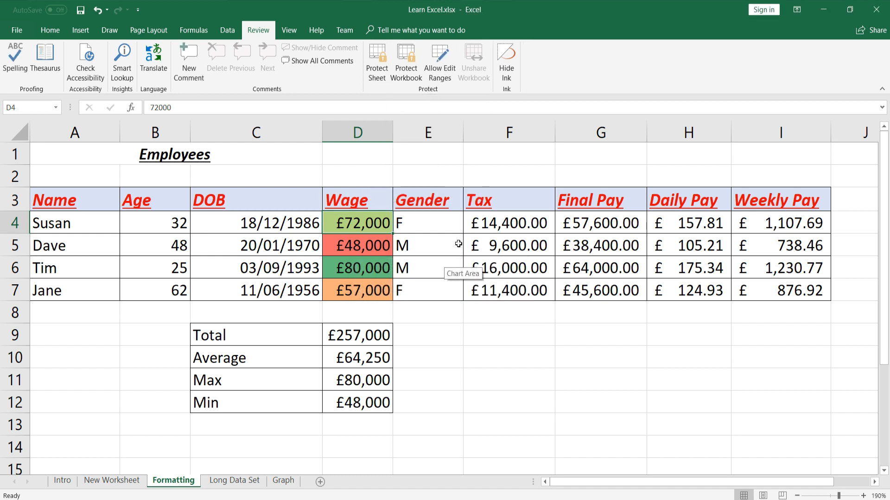
{"action": "left_click", "coordinate": [253, 182]}
{"action": "left_click", "coordinate": [183, 225]}
{"action": "left_click", "coordinate": [200, 228]}
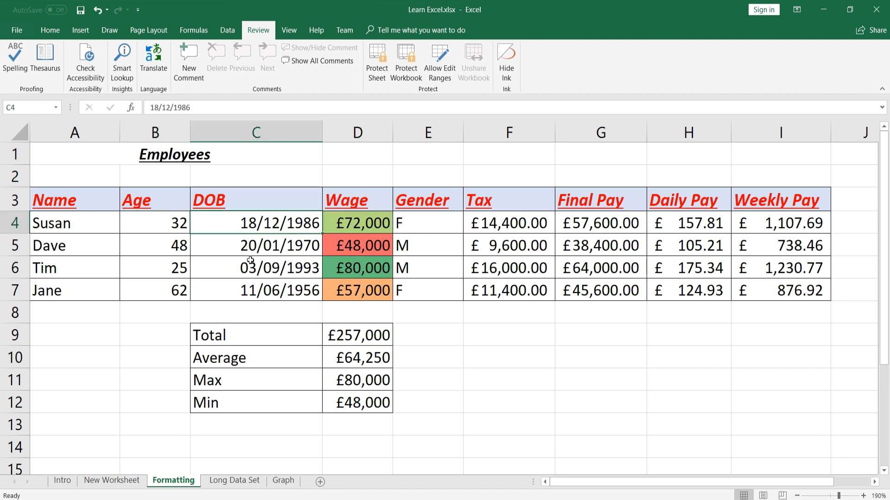
{"action": "double_click", "coordinate": [264, 315]}
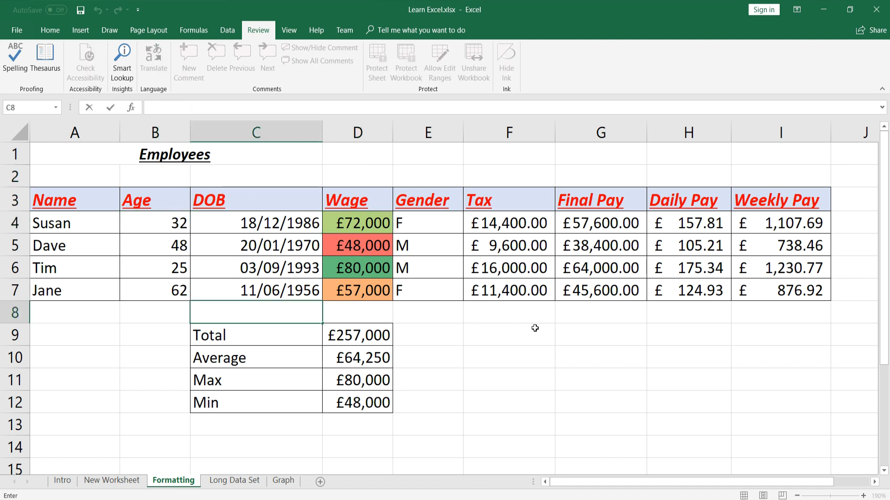
{"action": "left_click", "coordinate": [507, 317]}
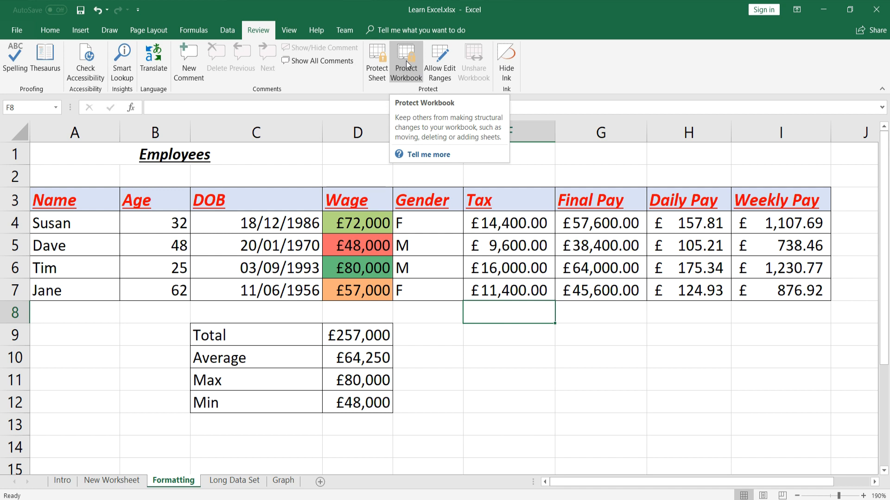
Protect the workbook structure with a password, entering it twice to confirm
{"action": "left_click", "coordinate": [408, 65]}
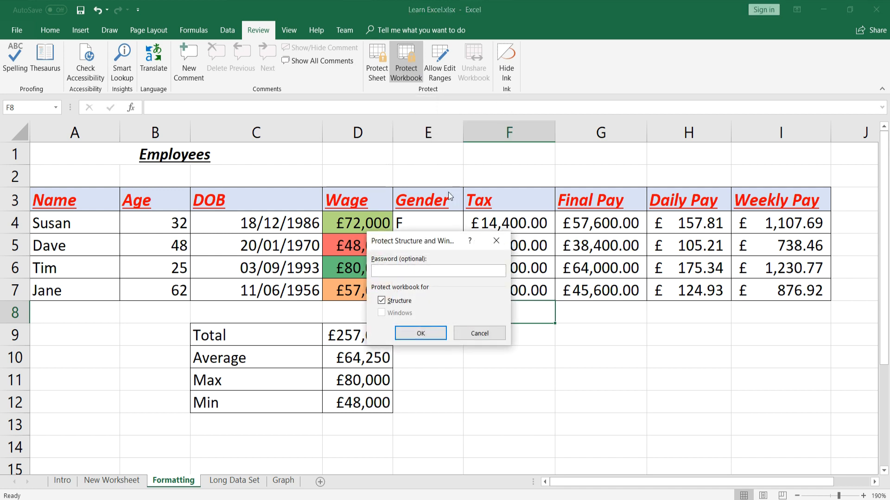
{"action": "type", "text": "123"}
{"action": "key", "text": "Return"}
{"action": "type", "text": "123"}
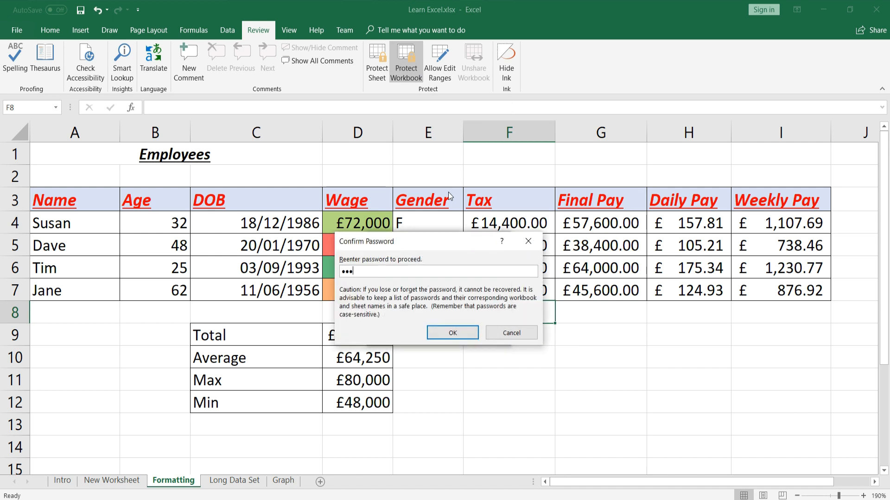
{"action": "key", "text": "Return"}
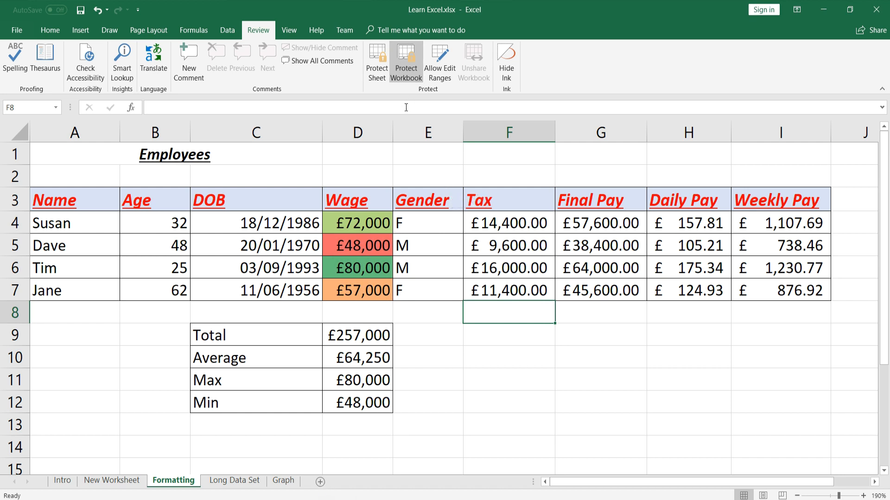
Remove the workbook structure protection with its password and add a new blank Sheet4
{"action": "left_click", "coordinate": [406, 60]}
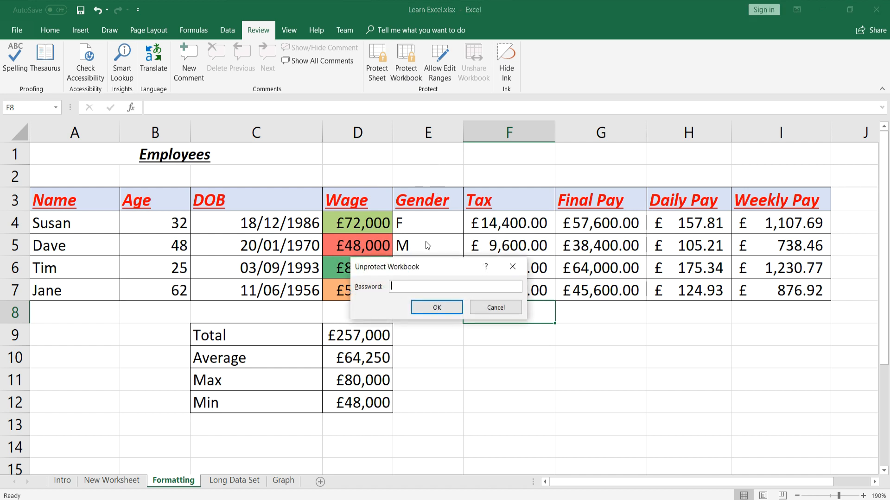
{"action": "type", "text": "pass"}
{"action": "key", "text": "Return"}
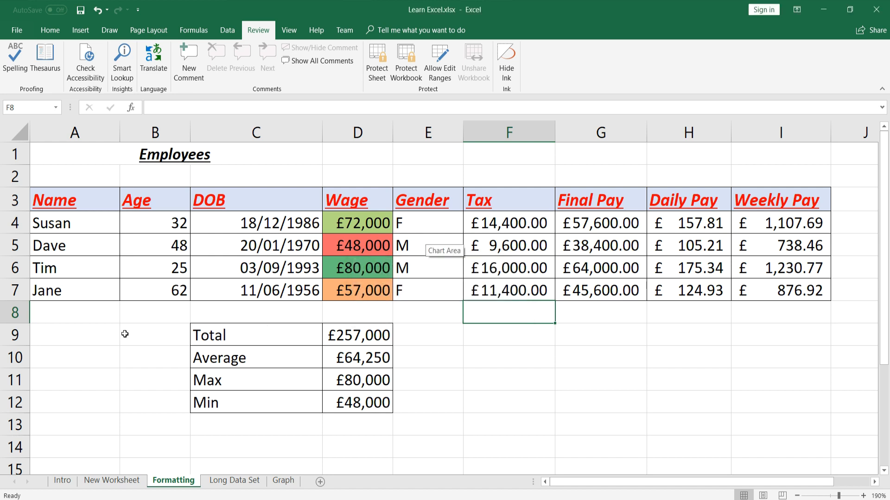
{"action": "left_click", "coordinate": [108, 330]}
{"action": "left_click", "coordinate": [320, 482]}
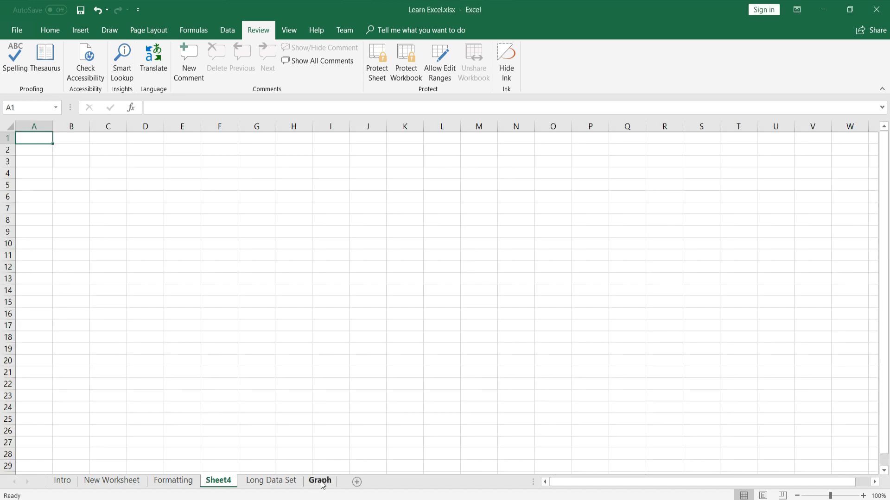
Delete the blank Sheet4 from its tab's right-click menu
{"action": "right_click", "coordinate": [224, 483]}
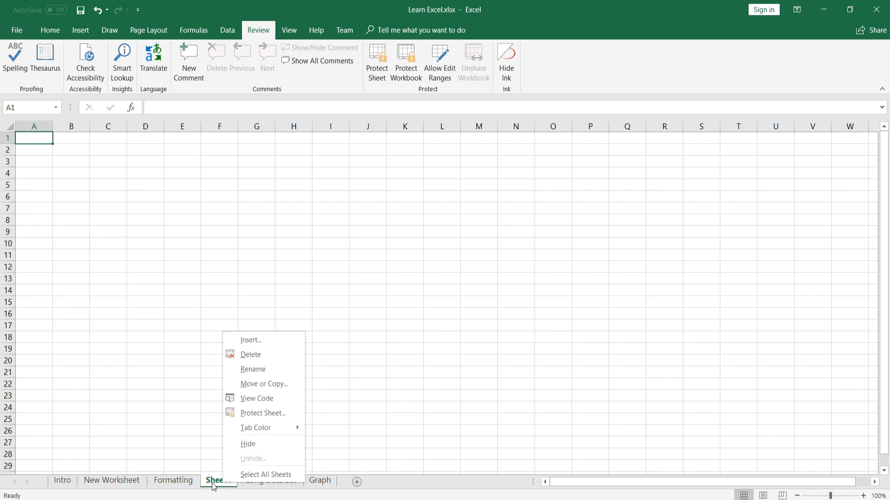
{"action": "left_click", "coordinate": [257, 356]}
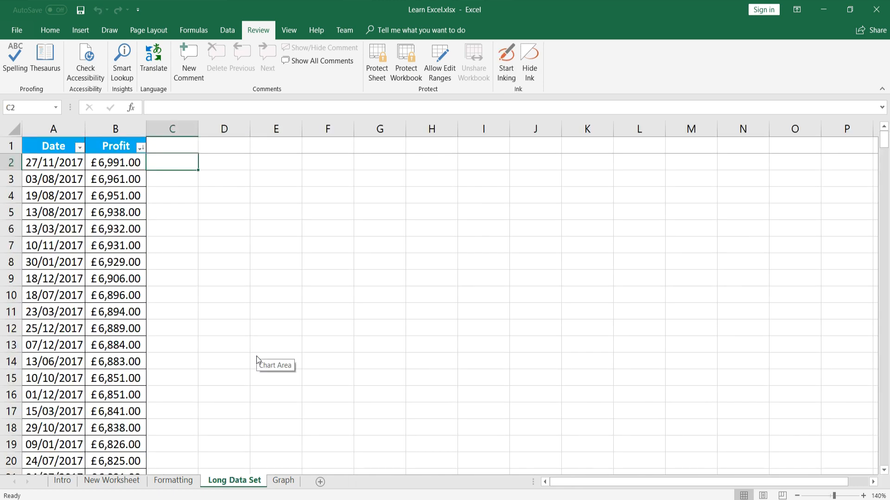